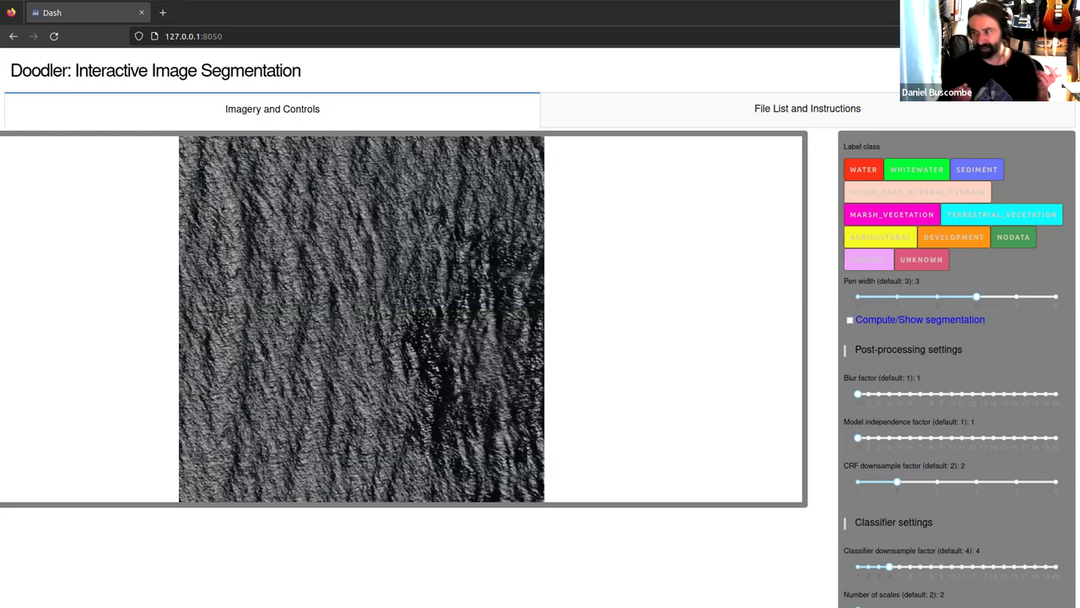
Doodle one diagonal water stroke across the ocean image, compute its segmentation, and hide the result
click(864, 169)
drag(360, 377, 456, 222)
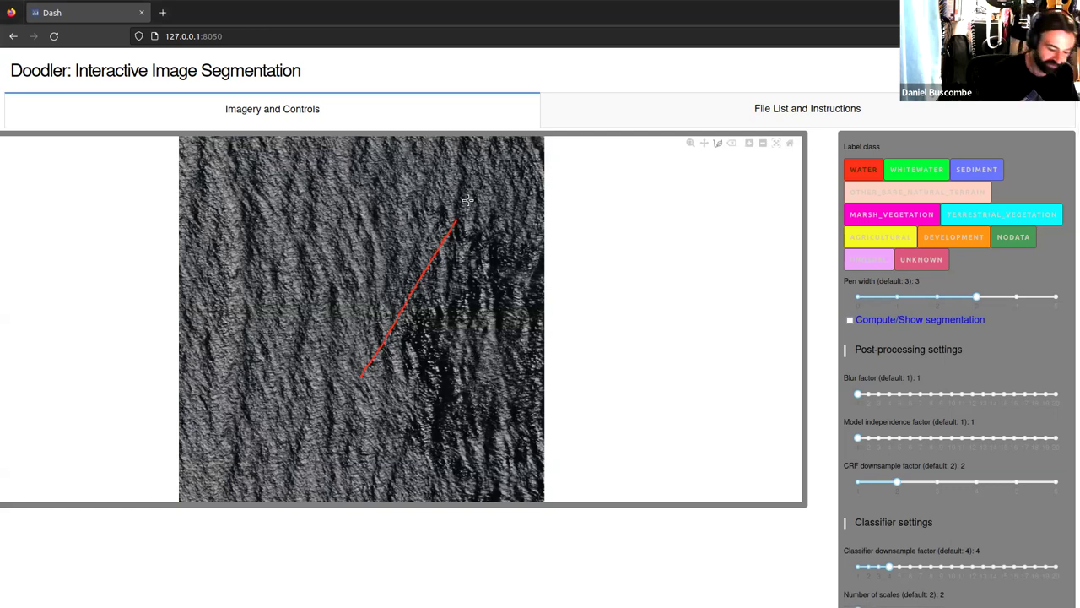
click(893, 320)
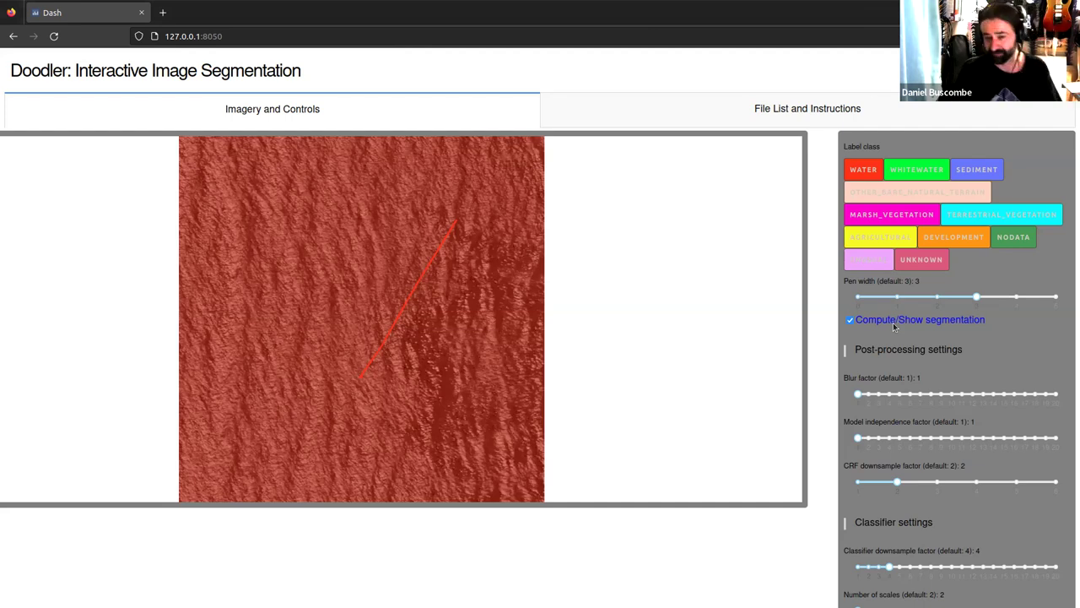
click(874, 319)
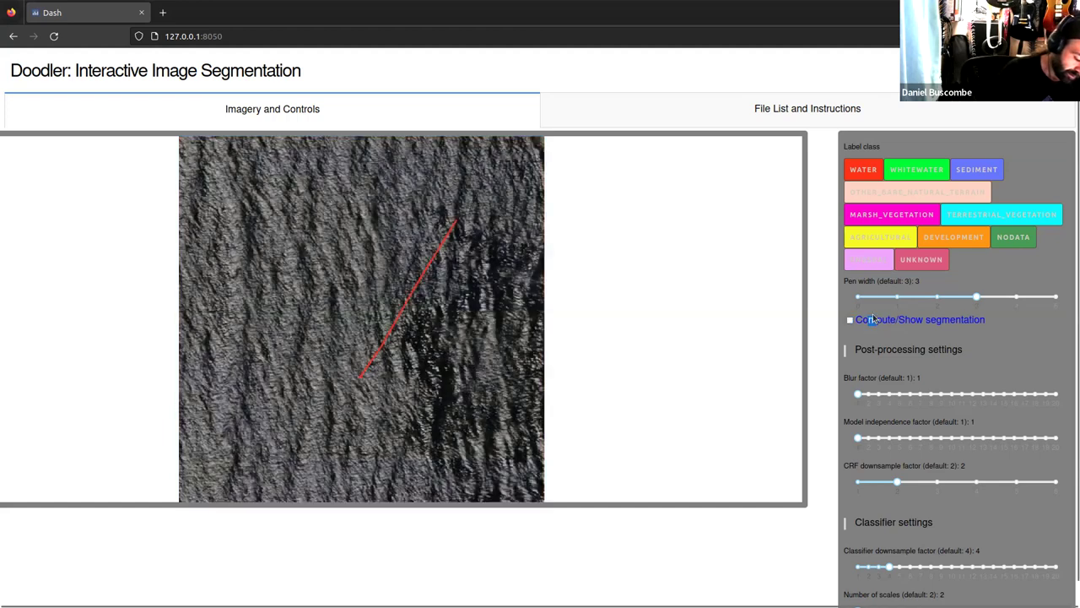
Select dillon_2016_merged_multispectral_2_4.jpg as the image to label and display it in the imagery view
triple_click(696, 118)
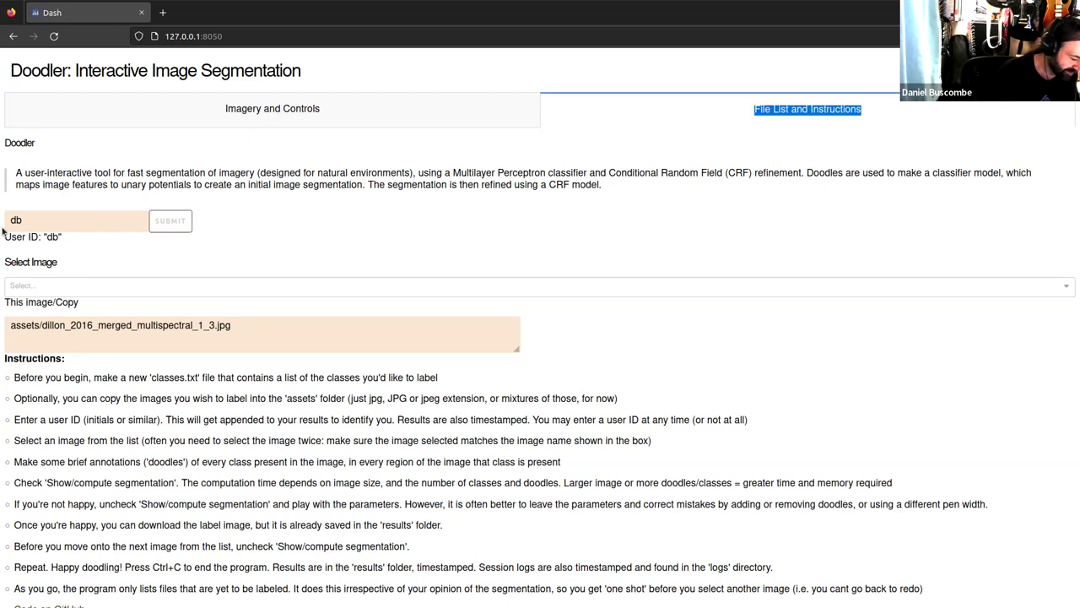
click(300, 279)
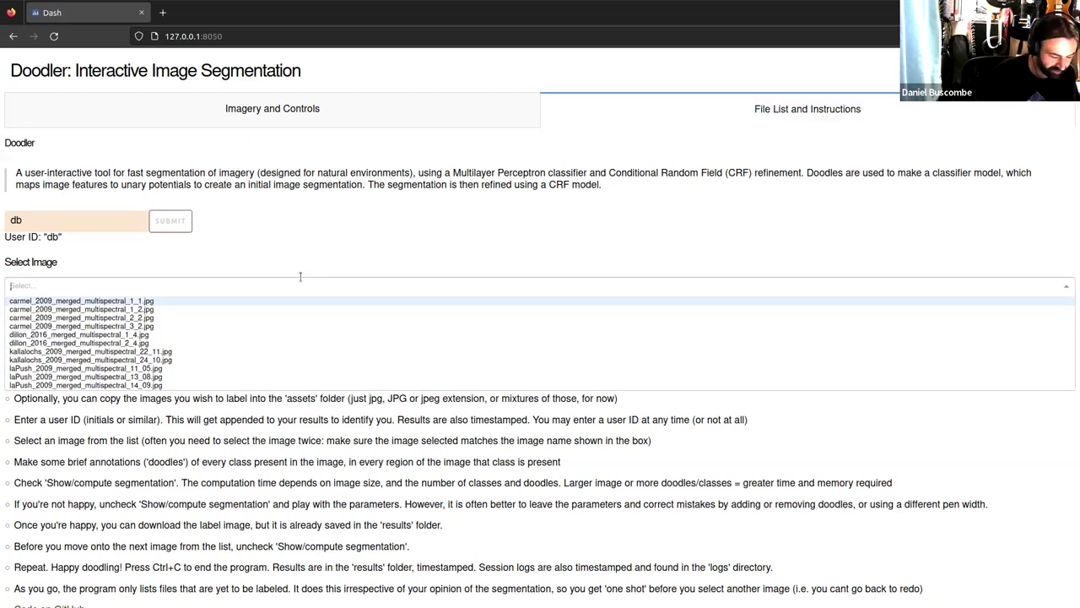
click(105, 338)
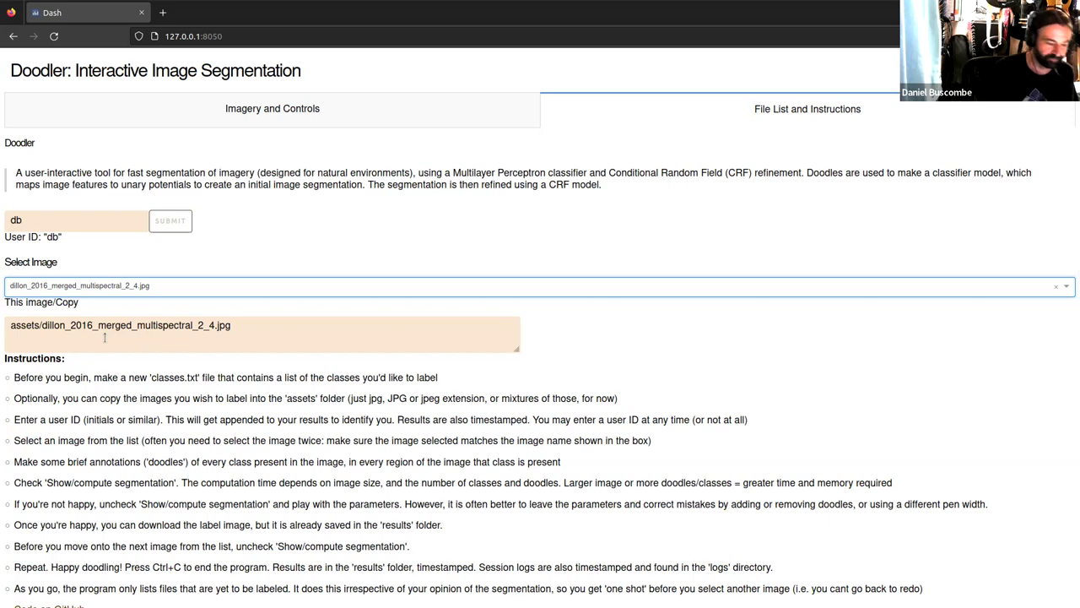
click(306, 108)
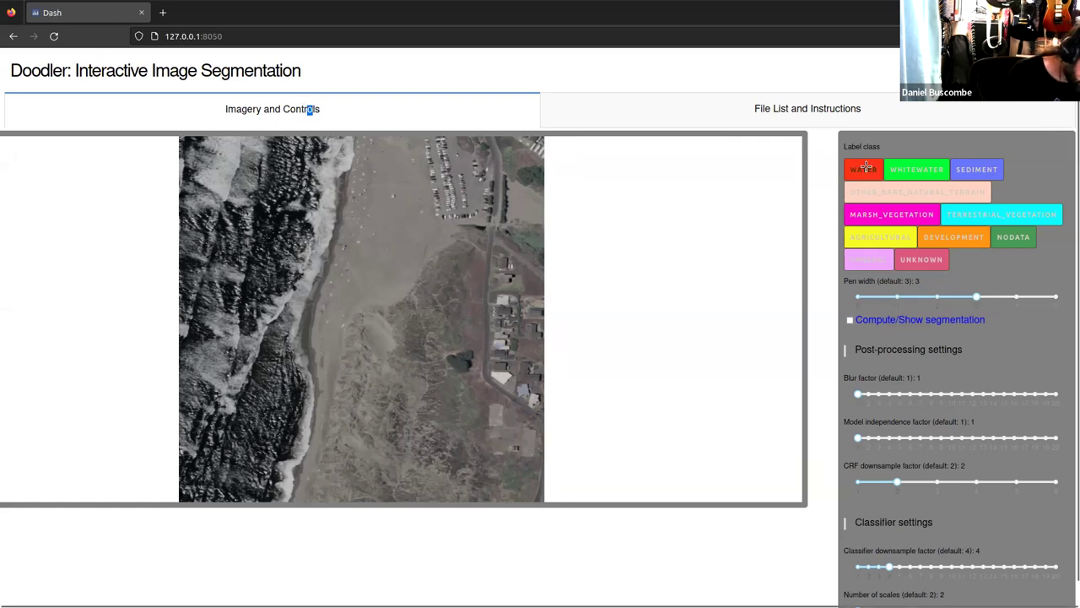
Doodle the dark ocean areas as water and the foam patches and surf line as whitewater
mouse_move(186, 143)
mouse_down()
mouse_move(196, 186)
mouse_move(188, 218)
mouse_move(226, 231)
mouse_move(291, 147)
mouse_move(288, 195)
mouse_move(265, 228)
mouse_move(292, 239)
mouse_move(249, 263)
mouse_move(221, 253)
mouse_move(270, 284)
mouse_move(211, 291)
mouse_move(230, 302)
mouse_move(186, 351)
mouse_move(208, 407)
mouse_move(195, 467)
mouse_move(219, 466)
mouse_move(248, 431)
mouse_move(234, 503)
mouse_move(277, 332)
mouse_move(286, 373)
mouse_move(252, 494)
mouse_move(269, 376)
mouse_move(290, 390)
mouse_move(273, 474)
mouse_up()
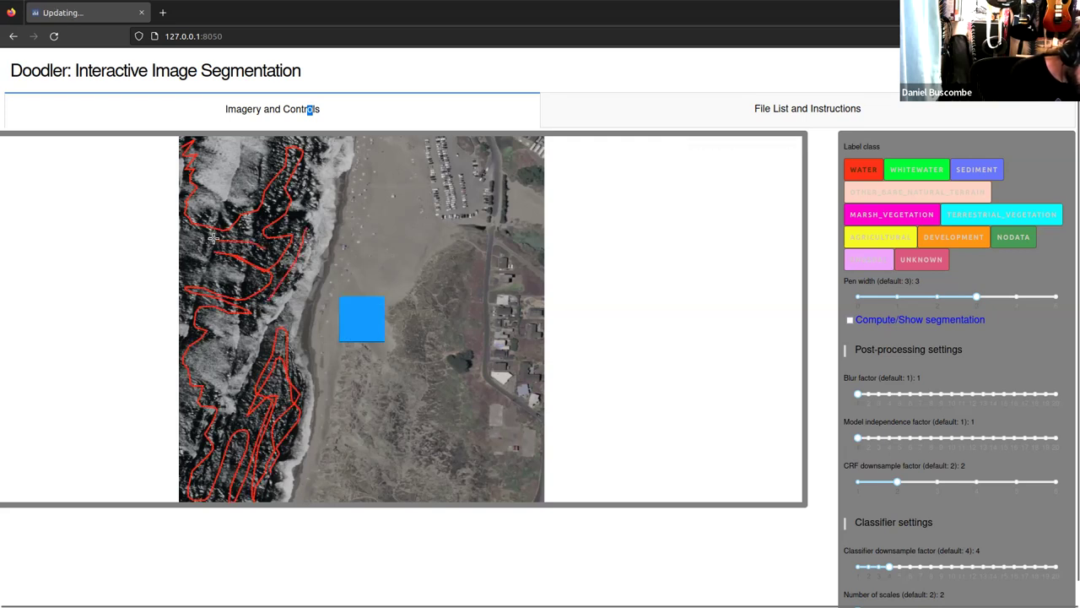
click(923, 171)
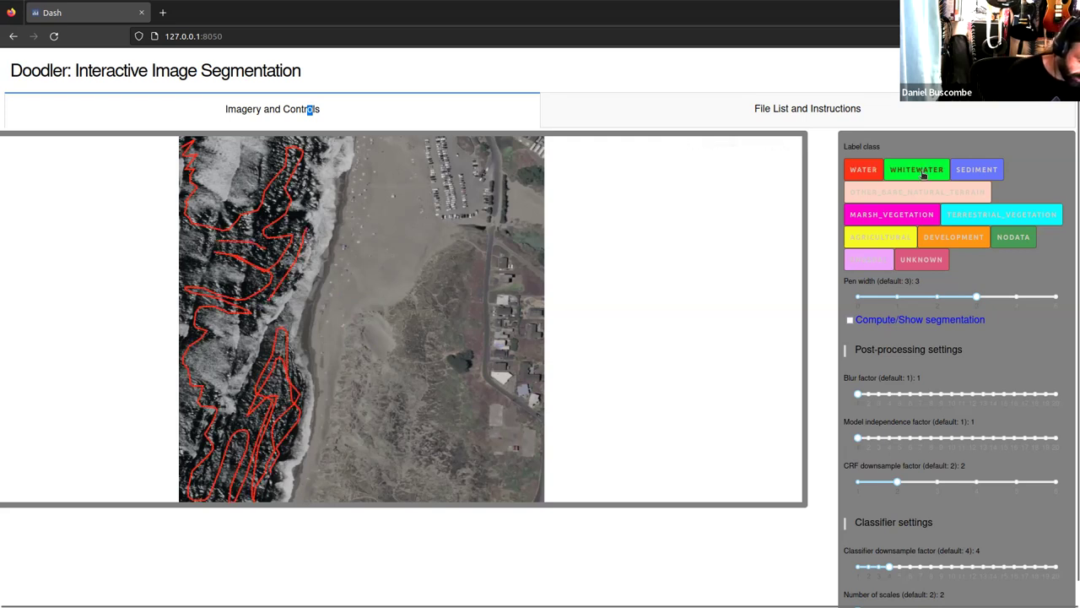
mouse_move(187, 187)
mouse_down()
mouse_move(196, 208)
mouse_move(206, 199)
mouse_move(217, 144)
mouse_move(236, 182)
mouse_move(262, 141)
mouse_move(257, 177)
mouse_up()
mouse_move(317, 163)
mouse_down()
mouse_move(345, 137)
mouse_move(323, 200)
mouse_move(301, 206)
mouse_move(321, 224)
mouse_move(339, 168)
mouse_move(314, 261)
mouse_move(278, 312)
mouse_move(309, 290)
mouse_move(292, 338)
mouse_move(286, 498)
mouse_move(282, 467)
mouse_move(308, 432)
mouse_move(304, 319)
mouse_move(214, 323)
mouse_move(233, 322)
mouse_move(197, 357)
mouse_move(231, 412)
mouse_move(250, 352)
mouse_up()
mouse_move(191, 238)
mouse_down()
mouse_move(207, 276)
mouse_move(238, 278)
mouse_move(181, 330)
mouse_up()
drag(181, 419, 196, 443)
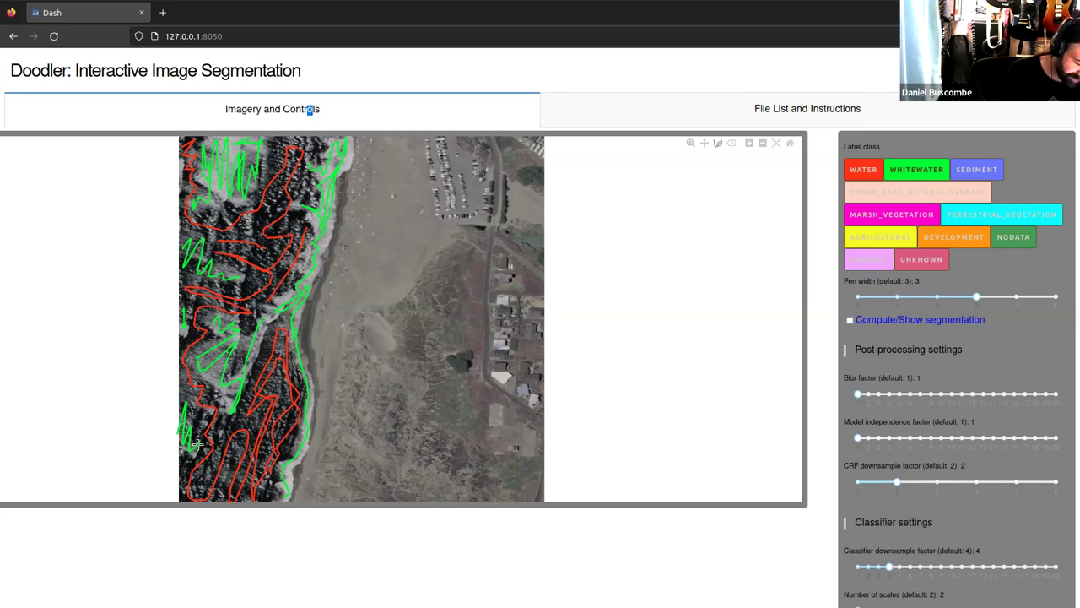
Doodle the beach and sandy lot as sediment, and the dark tree patches as terrestrial vegetation
click(988, 173)
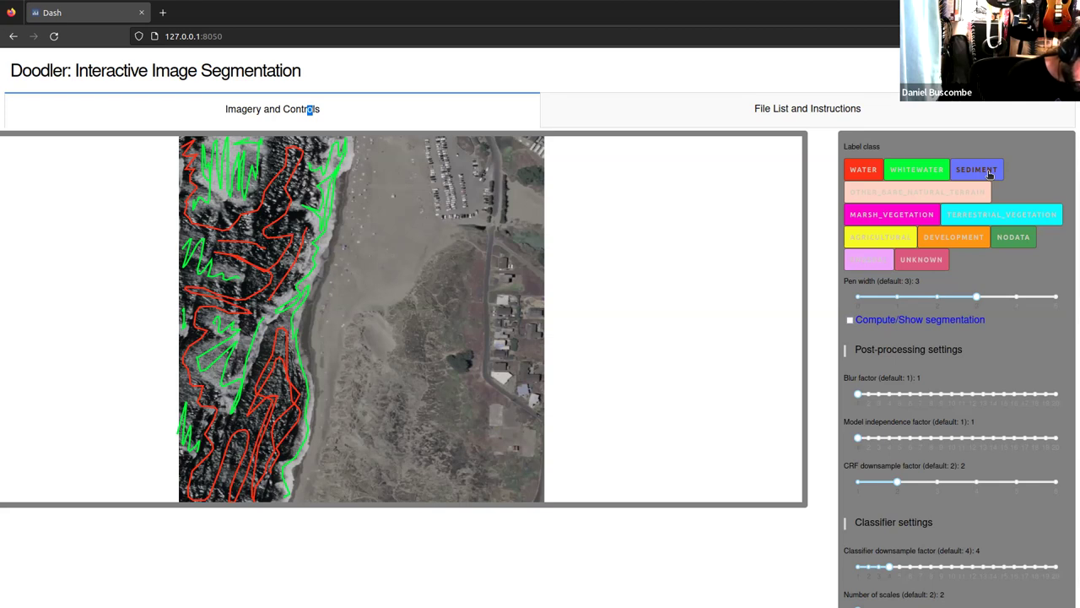
mouse_move(298, 499)
mouse_down()
mouse_move(304, 471)
mouse_move(301, 484)
mouse_up()
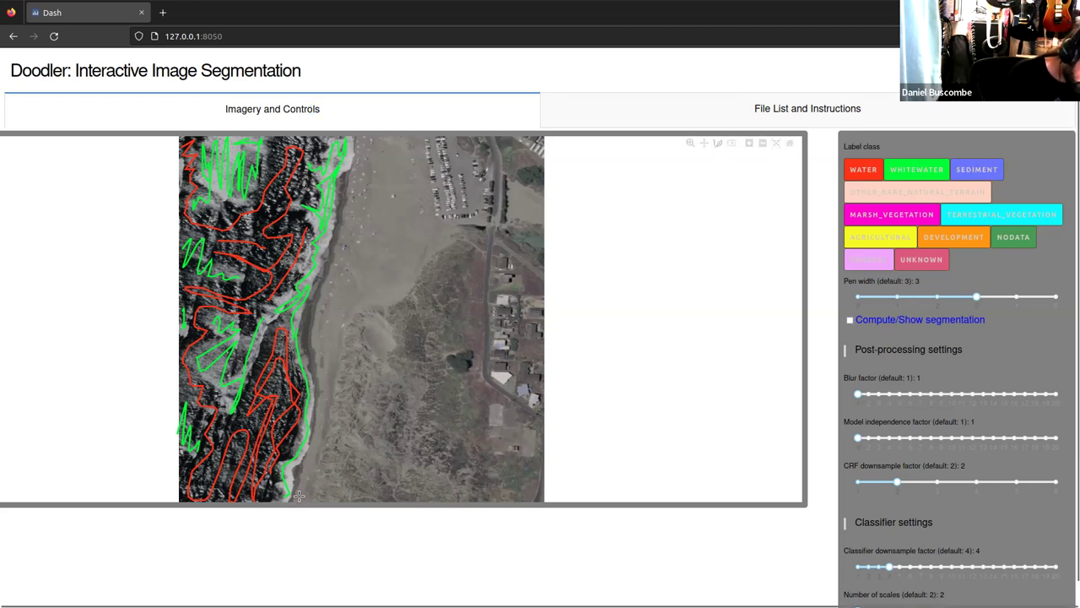
mouse_move(314, 441)
mouse_down()
mouse_move(315, 319)
mouse_move(305, 348)
mouse_move(339, 323)
mouse_move(325, 293)
mouse_move(366, 146)
mouse_move(384, 133)
mouse_move(318, 414)
mouse_move(390, 148)
mouse_move(407, 145)
mouse_move(412, 183)
mouse_move(372, 293)
mouse_move(412, 259)
mouse_move(421, 146)
mouse_move(423, 263)
mouse_move(444, 221)
mouse_move(480, 226)
mouse_move(478, 181)
mouse_move(433, 138)
mouse_up()
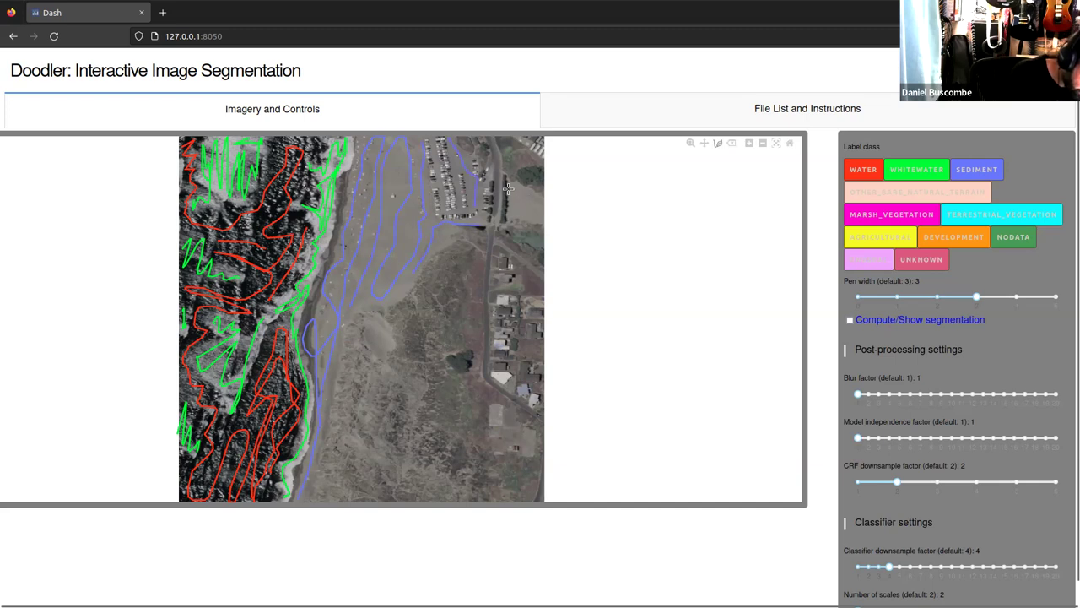
drag(519, 190, 538, 211)
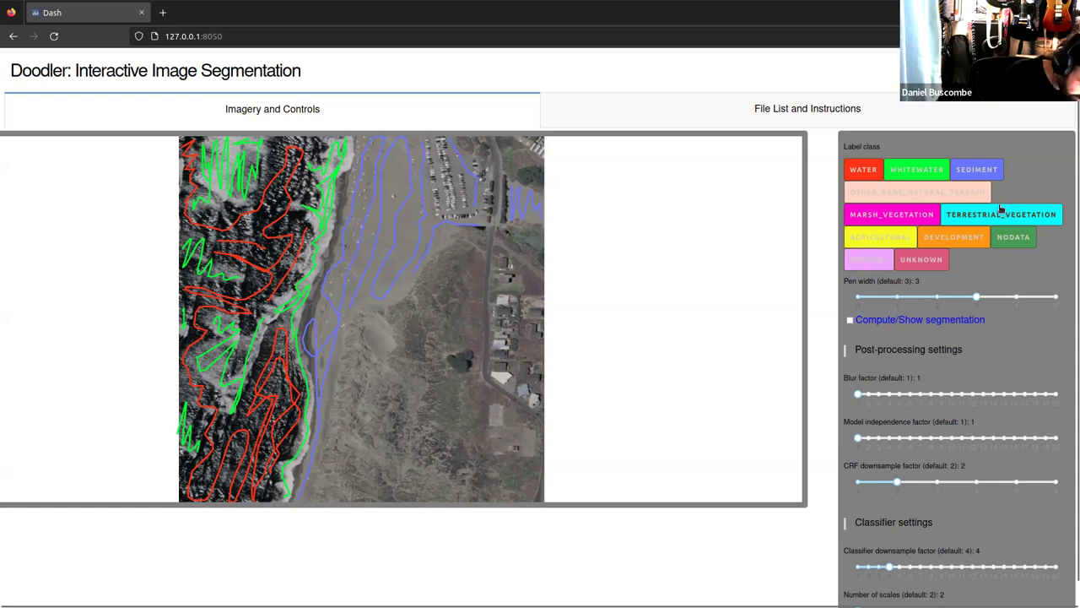
drag(520, 174, 546, 173)
mouse_move(446, 353)
mouse_down()
mouse_move(467, 367)
mouse_move(479, 359)
mouse_up()
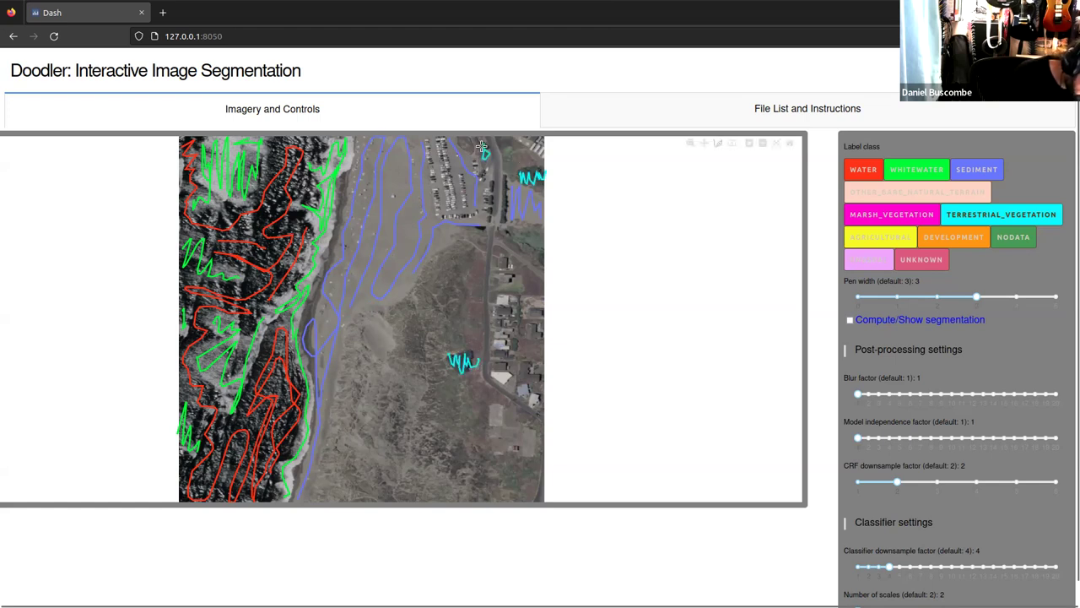
Doodle the dunes and the open ground around the houses as other bare natural terrain
click(933, 193)
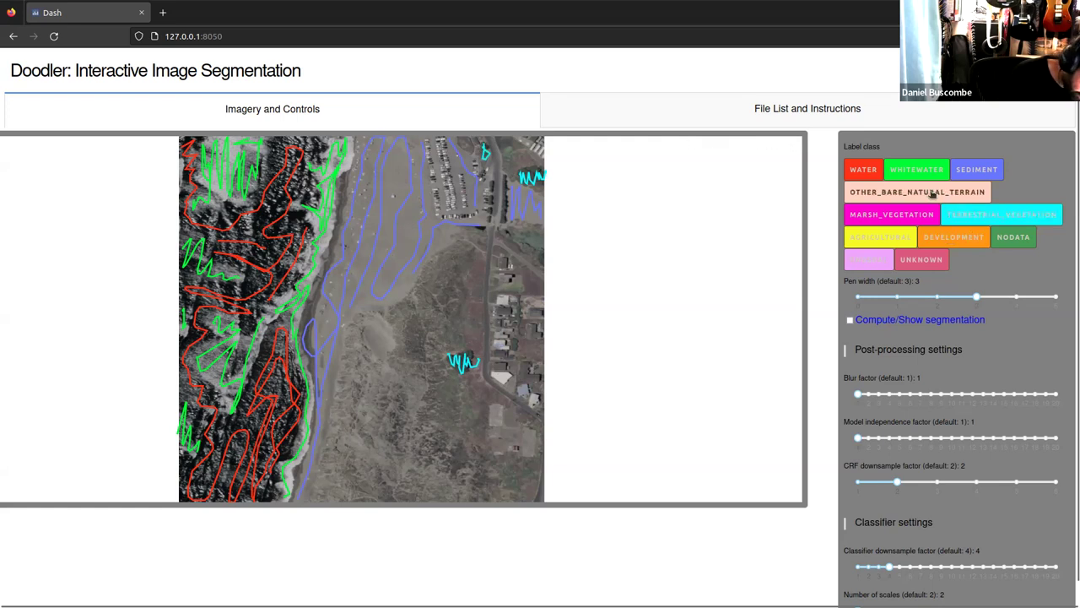
mouse_move(374, 312)
mouse_down()
mouse_move(320, 495)
mouse_move(370, 315)
mouse_move(338, 509)
mouse_move(371, 422)
mouse_move(383, 315)
mouse_move(387, 392)
mouse_move(369, 501)
mouse_move(398, 427)
mouse_move(422, 453)
mouse_move(424, 479)
mouse_move(461, 442)
mouse_move(482, 452)
mouse_move(487, 499)
mouse_move(508, 498)
mouse_move(529, 488)
mouse_move(542, 421)
mouse_move(505, 419)
mouse_move(487, 447)
mouse_move(489, 400)
mouse_move(462, 419)
mouse_move(399, 367)
mouse_move(406, 305)
mouse_move(446, 254)
mouse_move(427, 345)
mouse_move(471, 336)
mouse_move(482, 238)
mouse_move(509, 247)
mouse_move(540, 294)
mouse_up()
mouse_move(516, 245)
mouse_down()
mouse_move(544, 229)
mouse_move(530, 253)
mouse_up()
mouse_move(512, 172)
mouse_down()
mouse_move(517, 144)
mouse_move(538, 165)
mouse_up()
drag(461, 139, 483, 144)
mouse_move(525, 341)
mouse_down()
mouse_move(527, 353)
mouse_move(538, 346)
mouse_up()
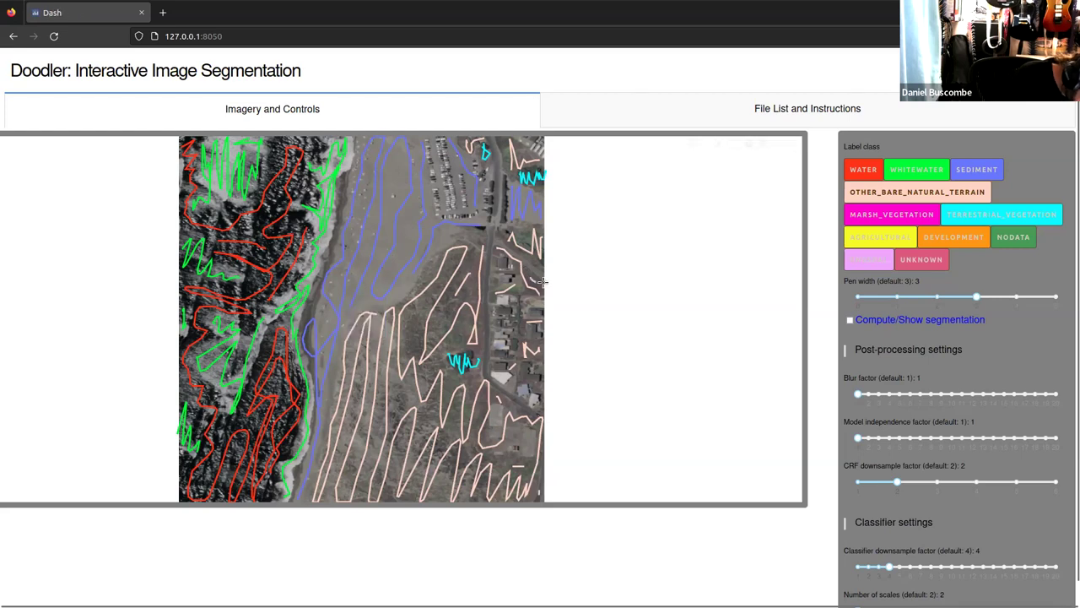
Doodle the road and houses as development, and the rows of parked cars as unusual
click(961, 239)
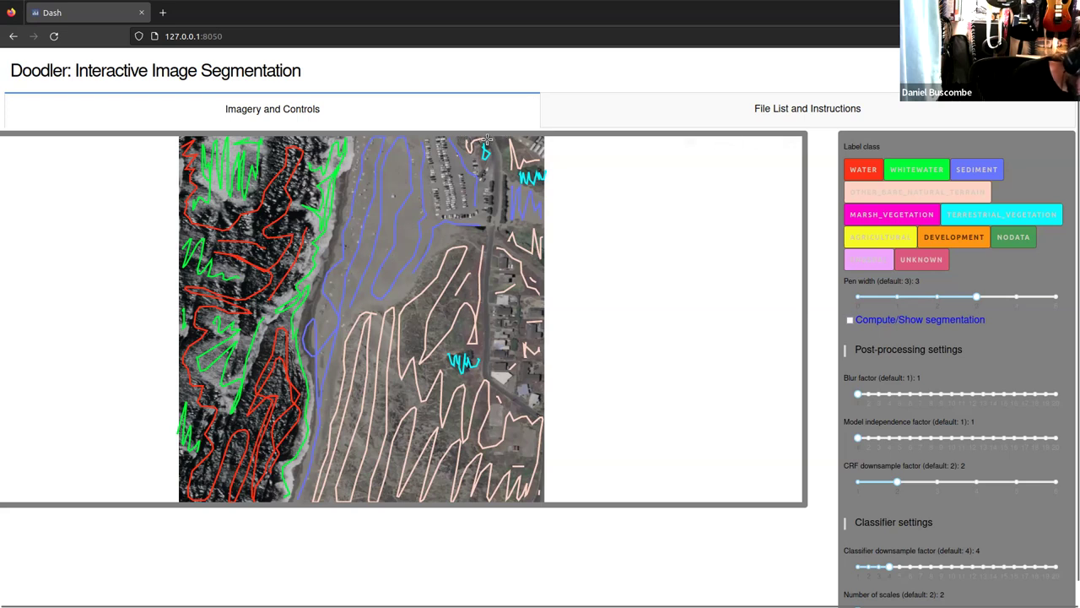
mouse_move(492, 228)
mouse_down()
mouse_move(486, 375)
mouse_move(531, 415)
mouse_move(506, 449)
mouse_move(518, 447)
mouse_up()
mouse_move(524, 391)
mouse_down()
mouse_move(485, 359)
mouse_move(498, 358)
mouse_move(509, 380)
mouse_move(493, 318)
mouse_move(504, 349)
mouse_move(497, 311)
mouse_move(504, 318)
mouse_move(511, 289)
mouse_move(536, 309)
mouse_up()
mouse_move(495, 260)
mouse_down()
mouse_move(490, 280)
mouse_move(503, 262)
mouse_up()
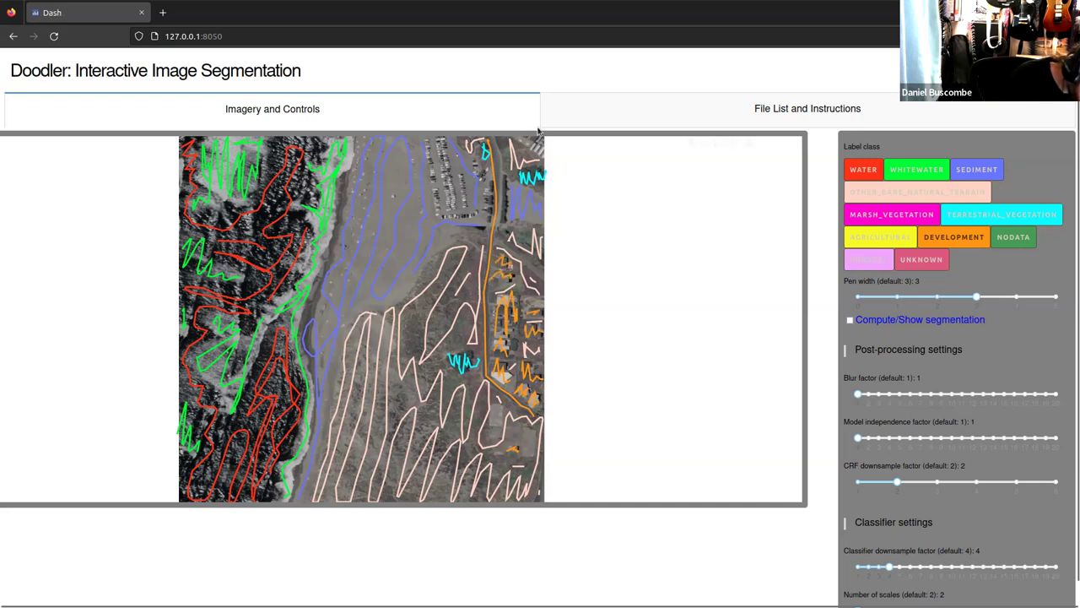
mouse_move(530, 140)
mouse_down()
mouse_move(544, 155)
mouse_move(535, 143)
mouse_up()
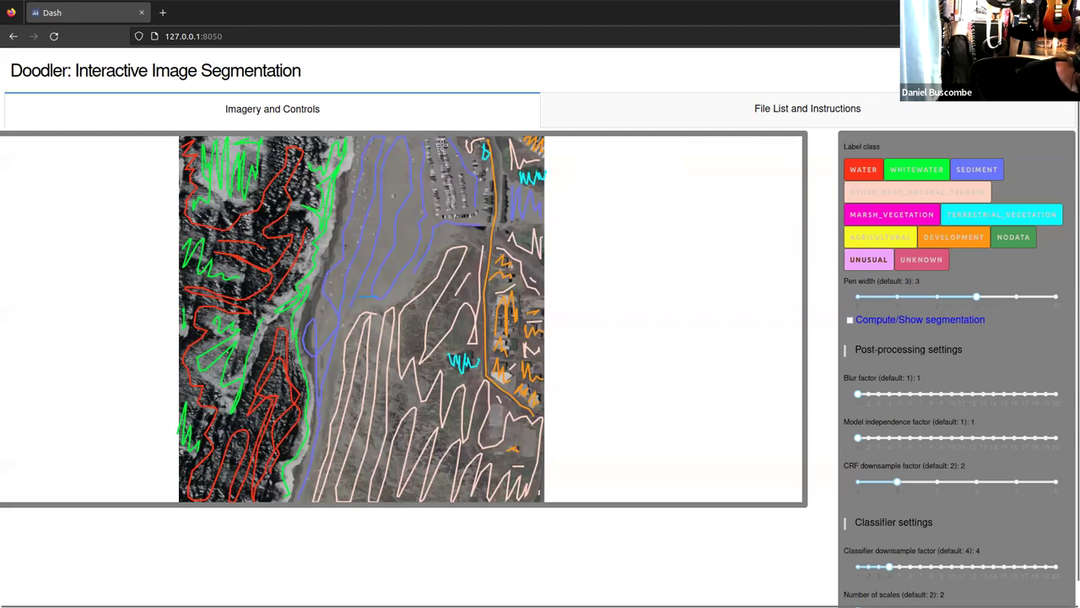
mouse_move(444, 174)
mouse_down()
mouse_move(444, 214)
mouse_move(461, 217)
mouse_move(461, 178)
mouse_move(461, 206)
mouse_move(474, 168)
mouse_move(481, 211)
mouse_up()
drag(423, 148, 433, 196)
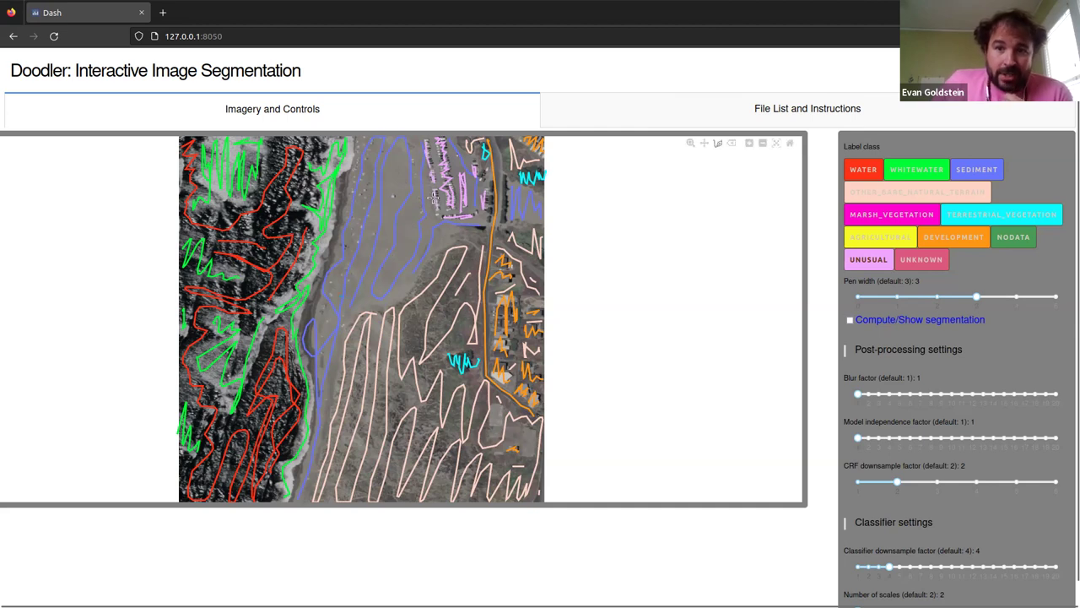
Try a marsh vegetation stroke running from the dunes across the beach, and erase it
click(972, 173)
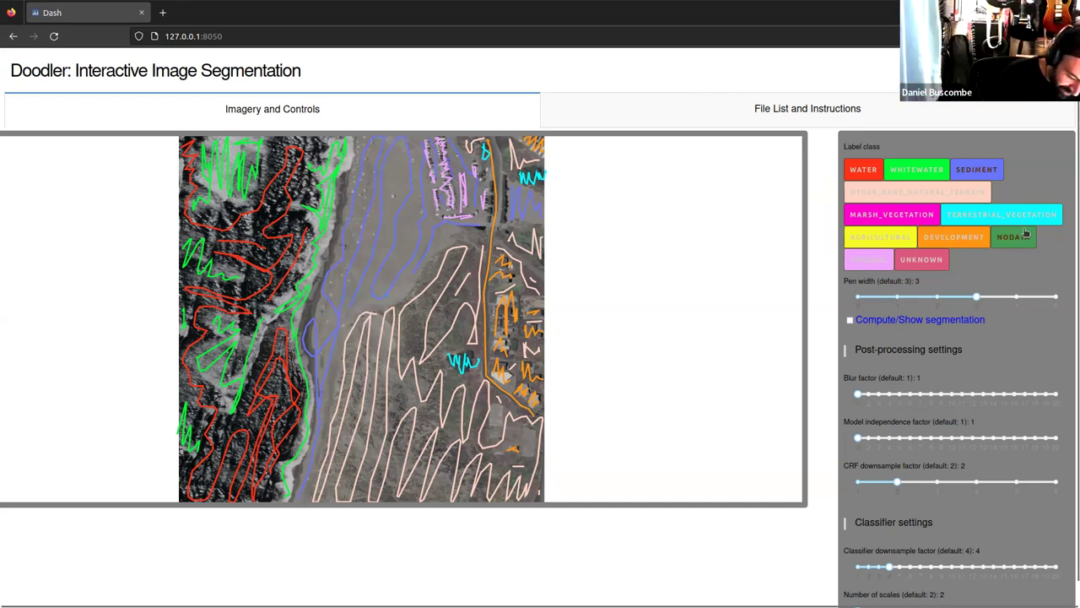
click(942, 196)
click(911, 218)
drag(423, 367, 336, 257)
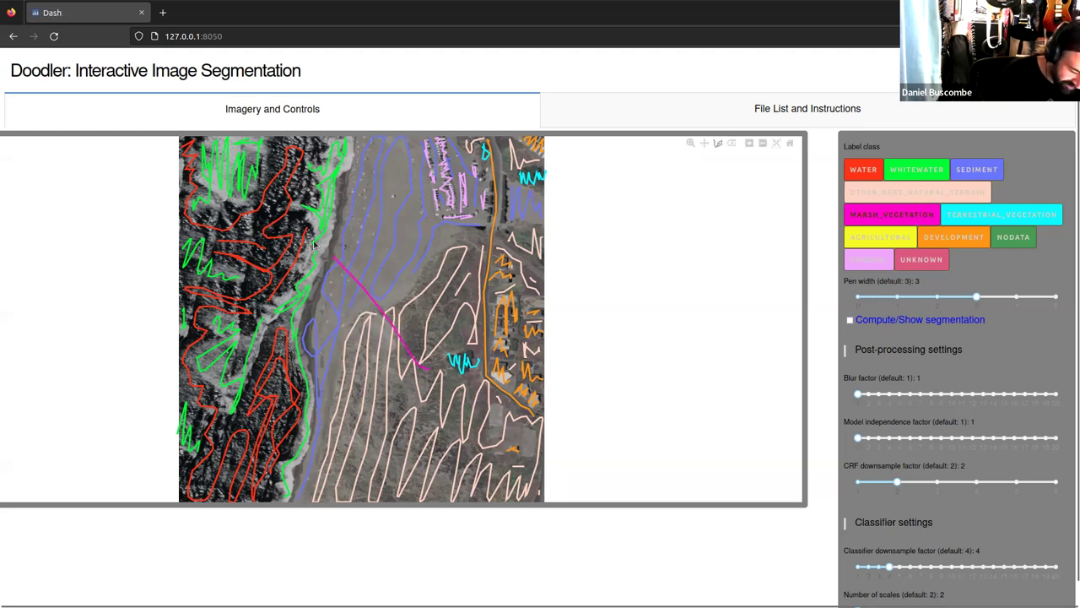
click(419, 364)
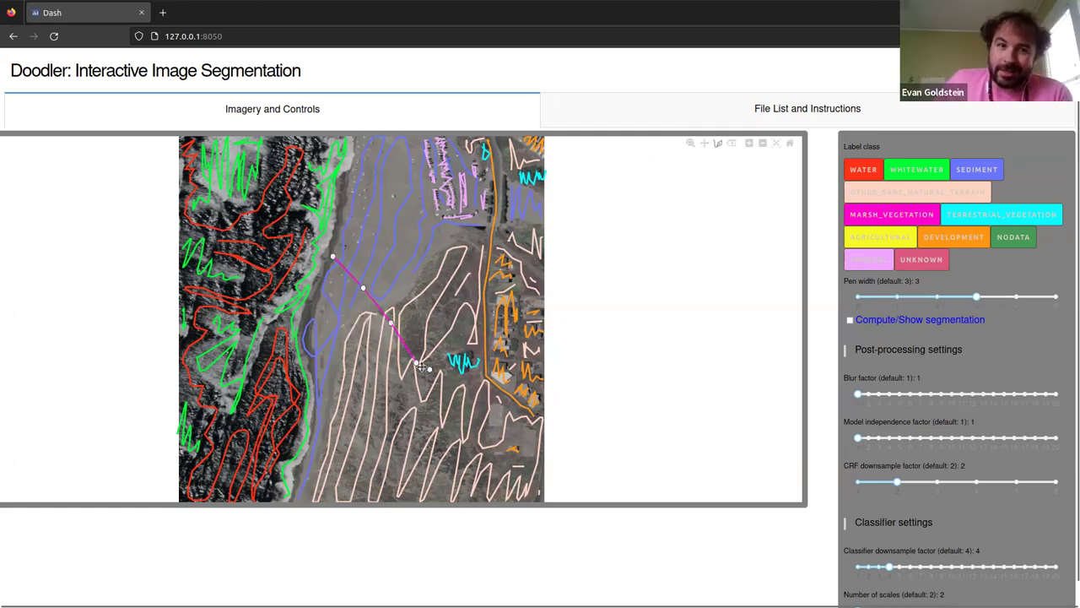
click(730, 145)
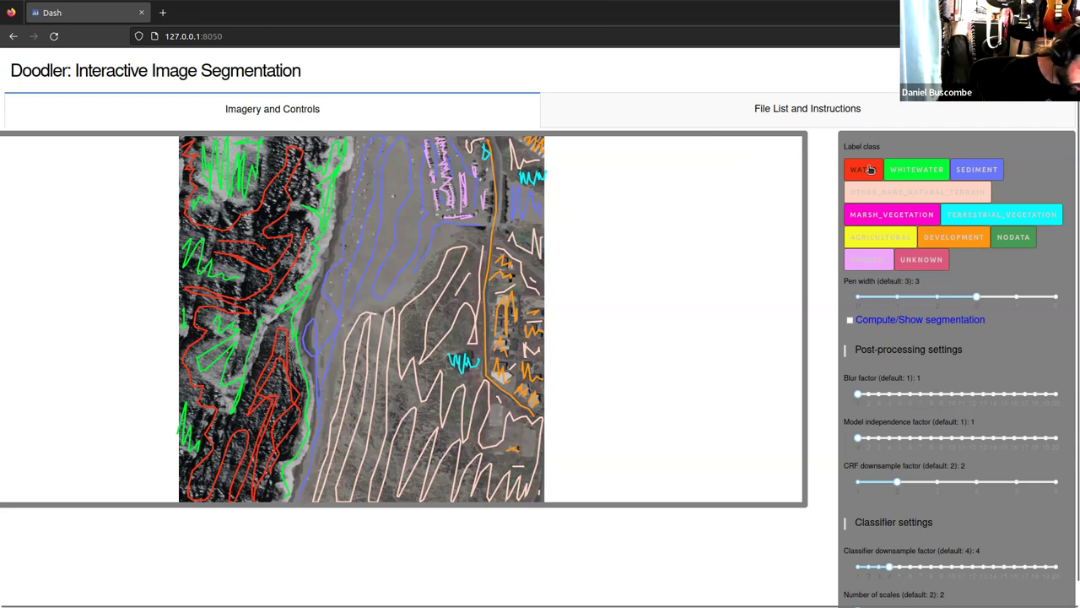
Add water strokes along and beyond the image's ocean-side edge, compute the segmentation, and hide the result
mouse_move(181, 229)
mouse_down()
mouse_move(171, 159)
mouse_move(182, 211)
mouse_move(161, 265)
mouse_move(178, 299)
mouse_move(178, 284)
mouse_move(163, 402)
mouse_move(169, 453)
mouse_move(191, 488)
mouse_move(228, 476)
mouse_up()
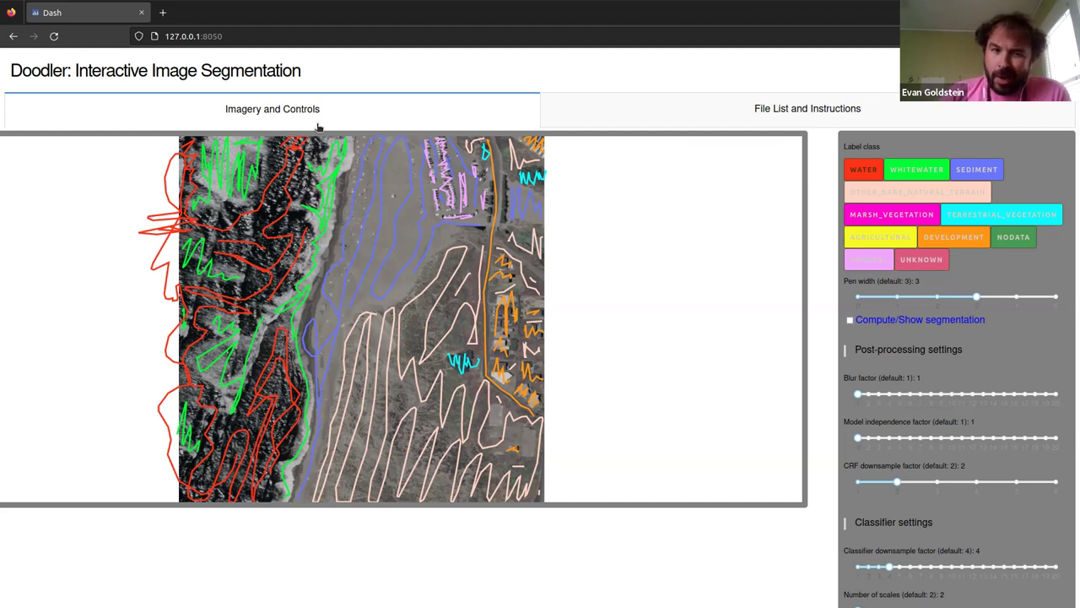
click(897, 321)
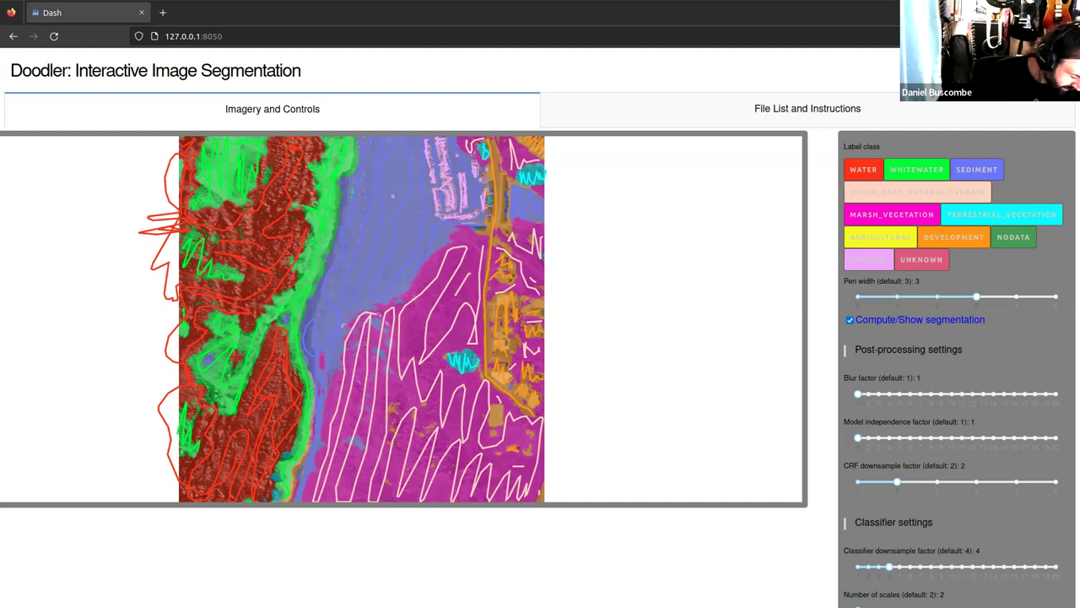
click(886, 322)
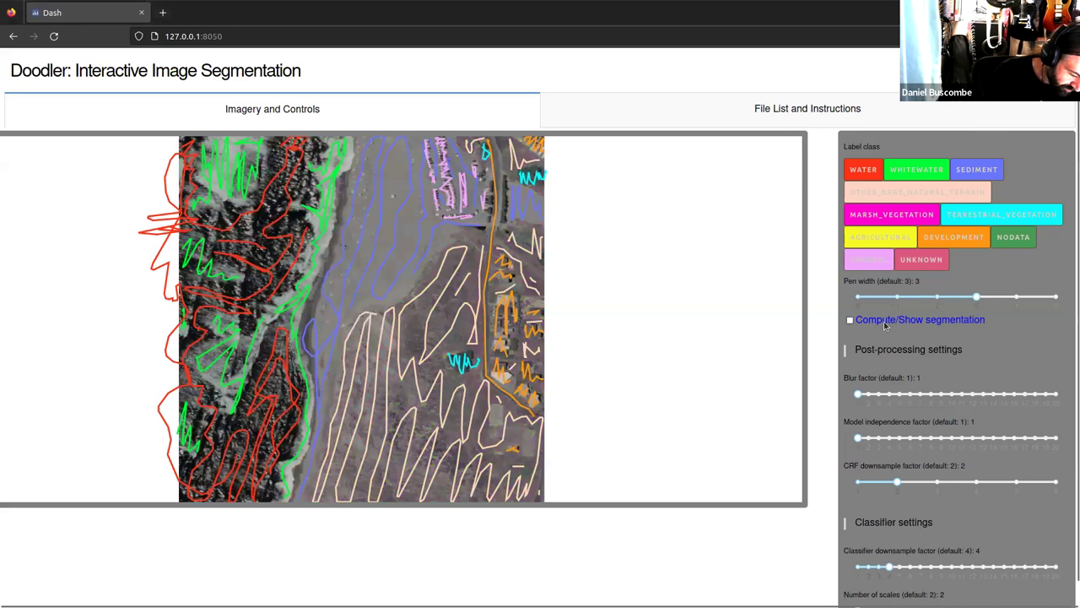
Select carmel_2009_merged_multispectral_1_2.jpg as the next image to label and return to the imagery view
click(742, 104)
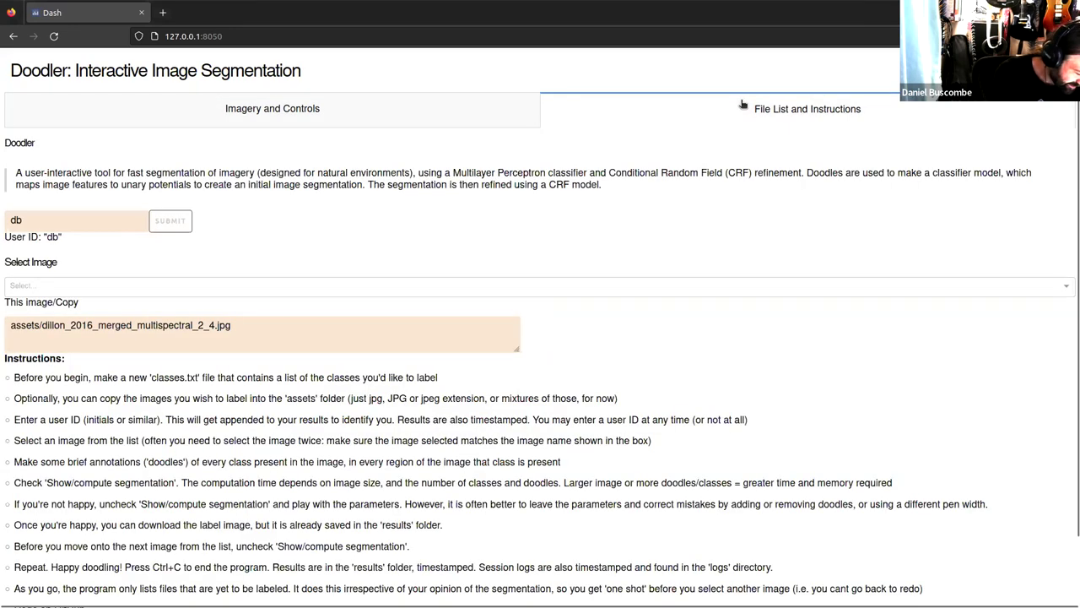
click(422, 286)
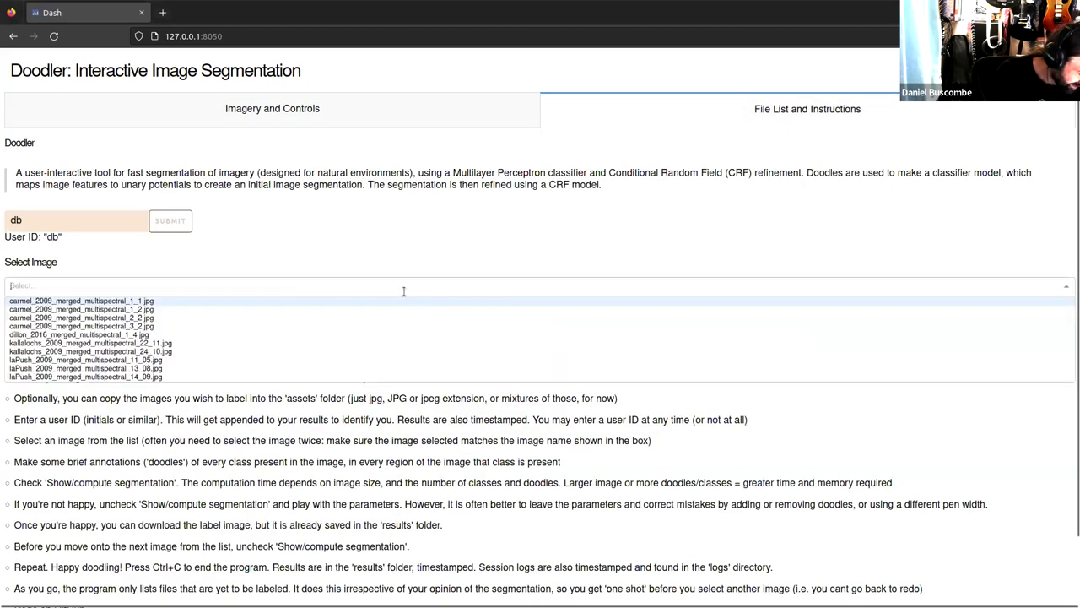
click(140, 309)
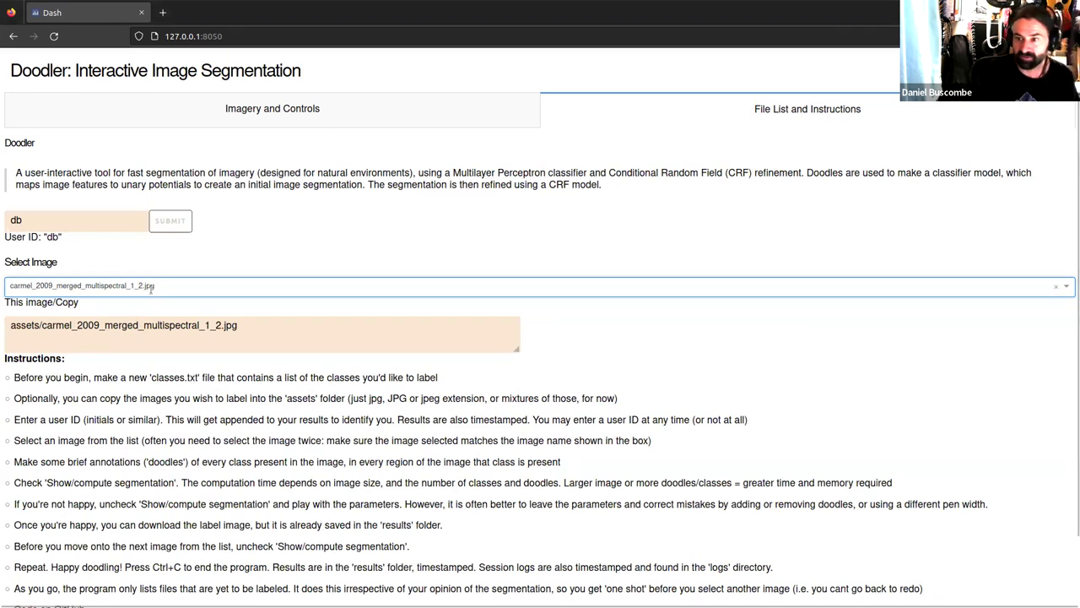
click(432, 109)
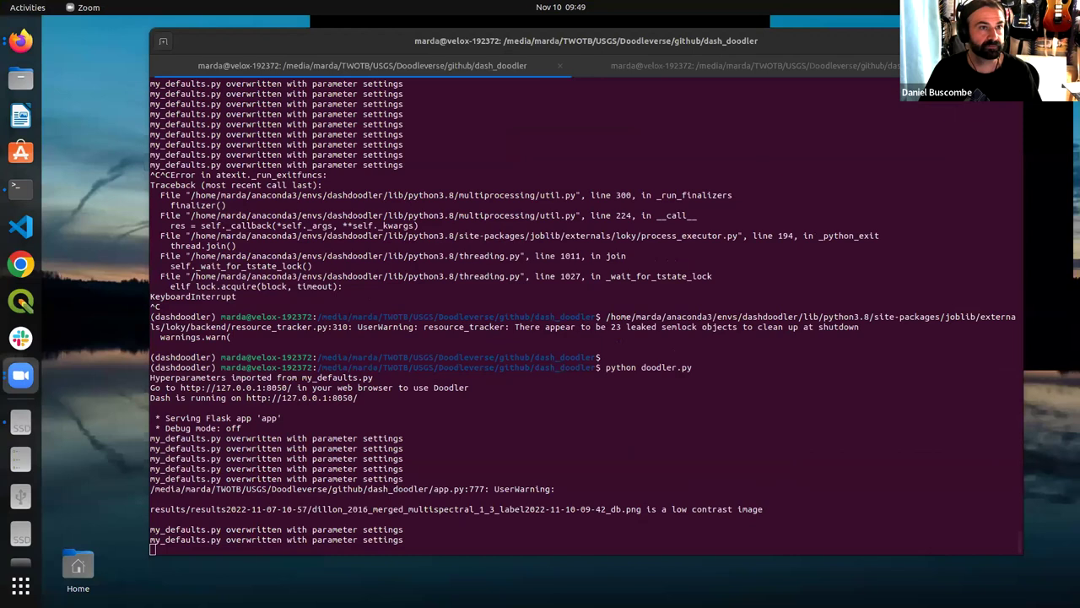
Switch to the file manager and look through the contents of the dash_doodler folder
click(20, 422)
drag(674, 118, 711, 66)
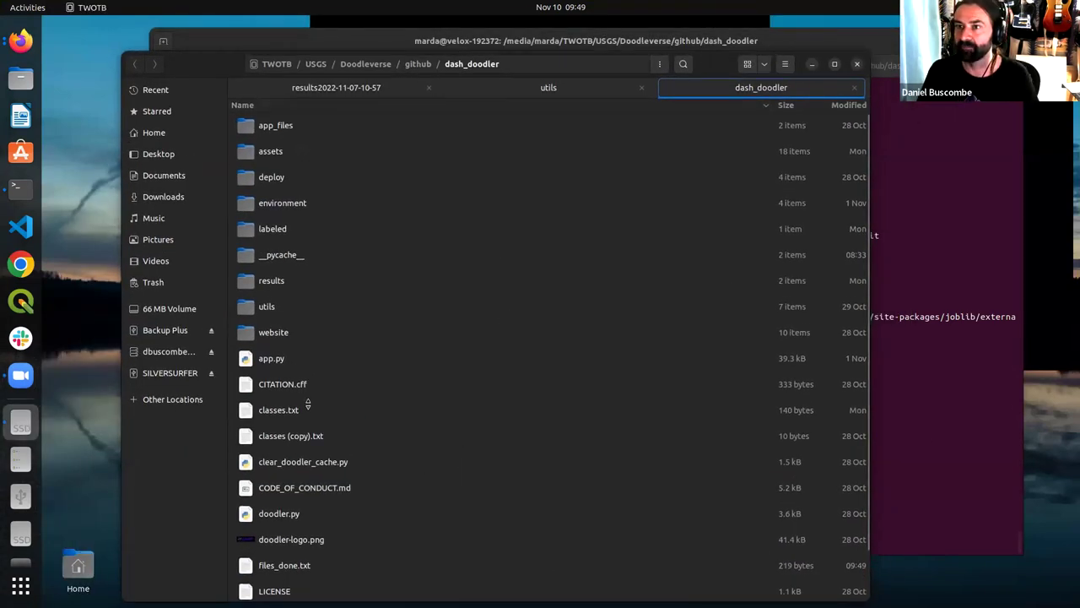
scroll(404, 574, down, 1)
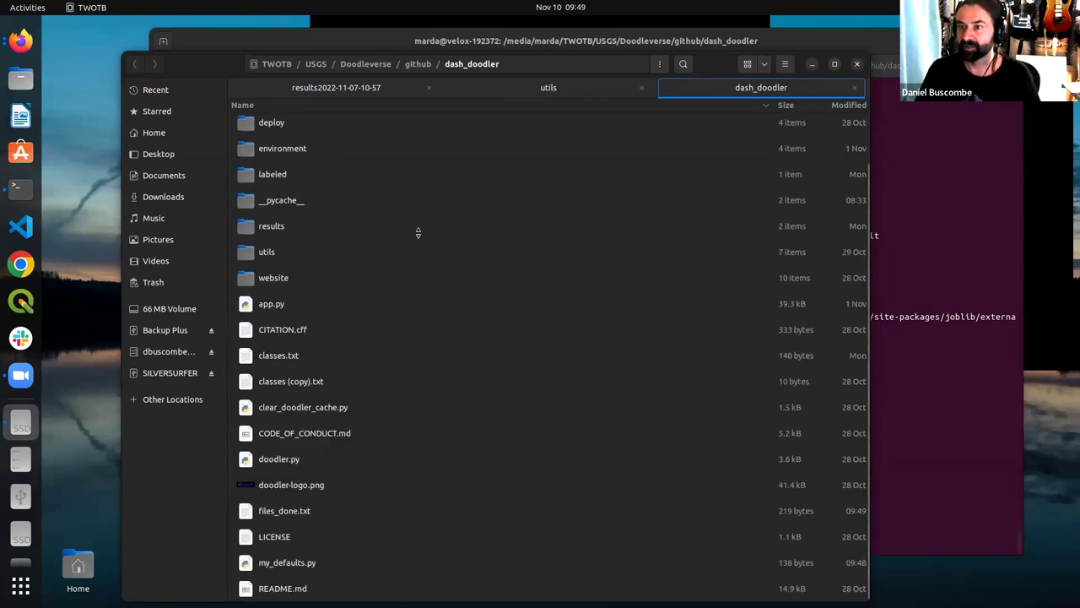
scroll(355, 194, up, 1)
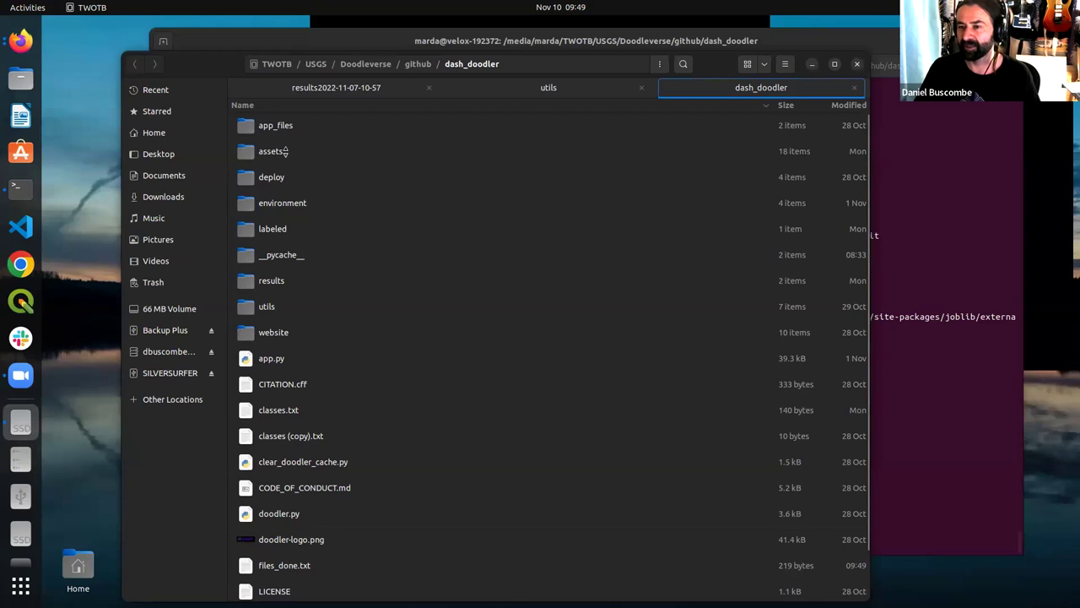
Open the assets folder, highlight all the JPG images from carmel to laPush, clear the selection, and return to dash_doodler
double_click(286, 152)
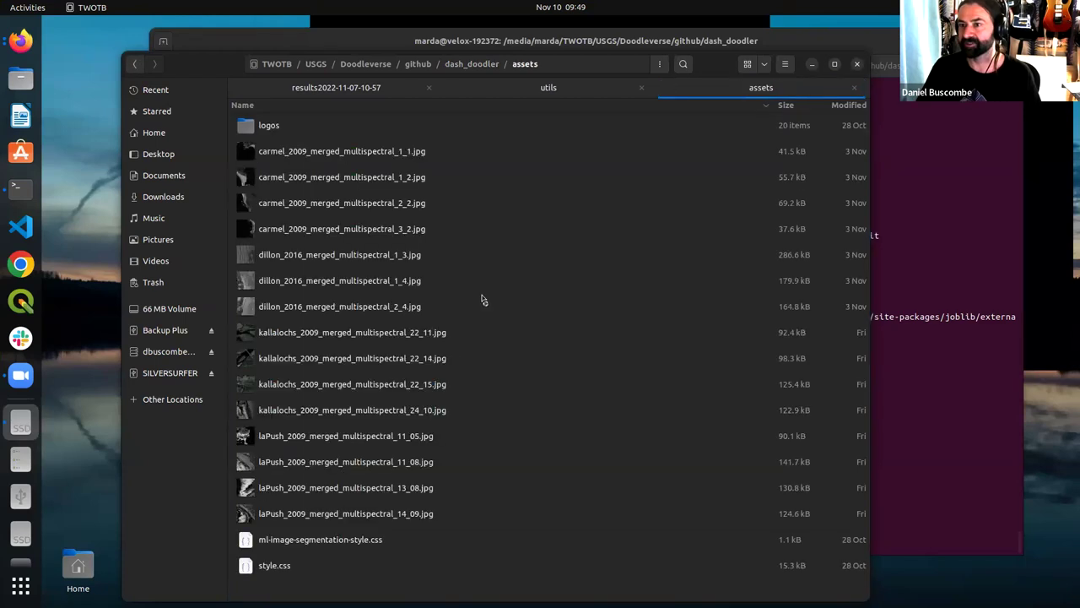
click(405, 513)
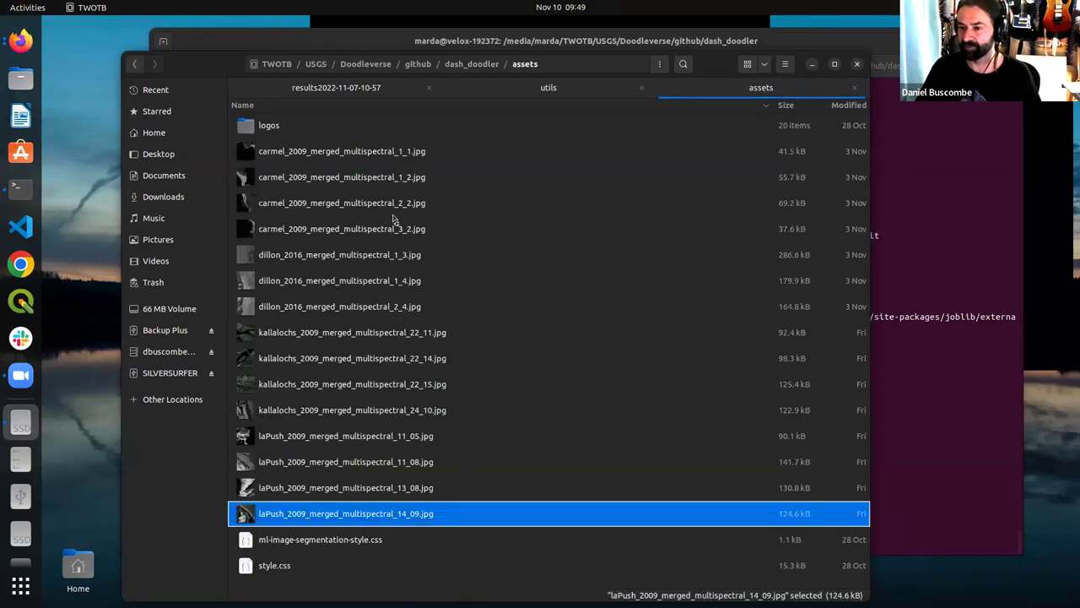
shift+click(355, 151)
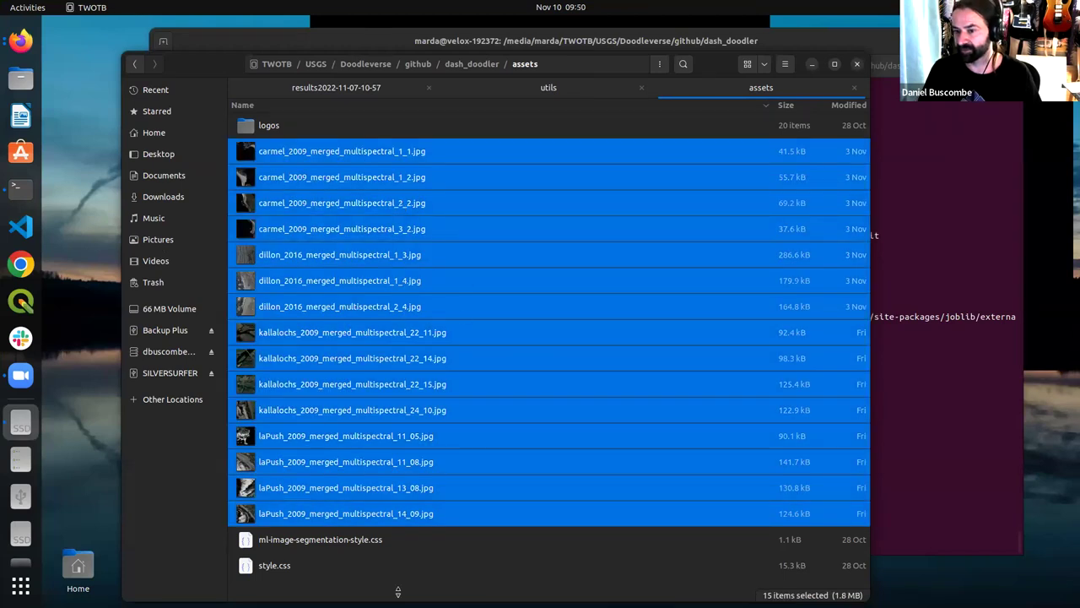
click(364, 594)
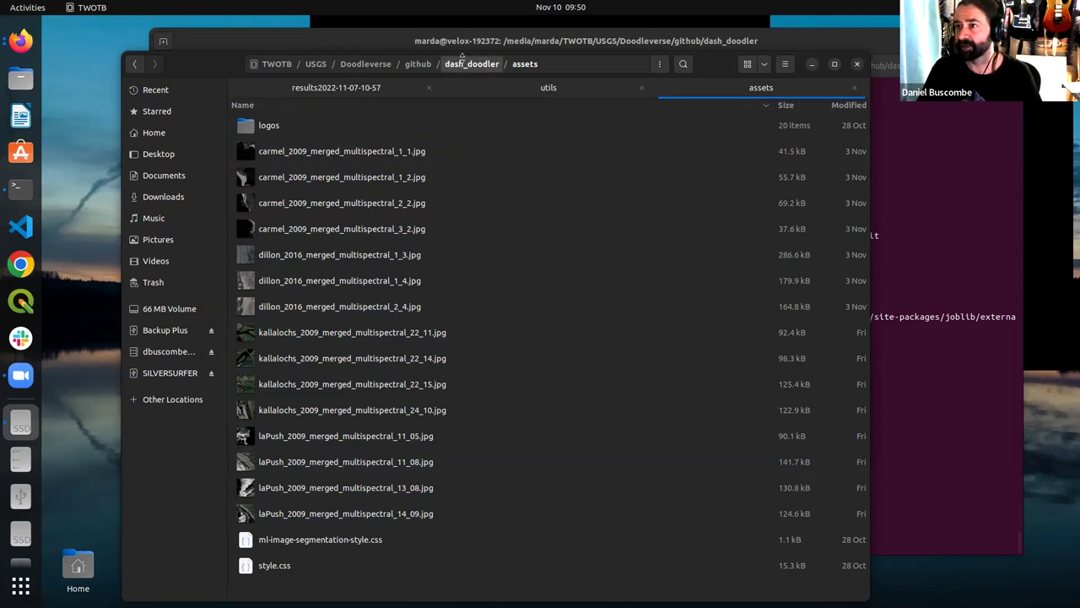
click(465, 65)
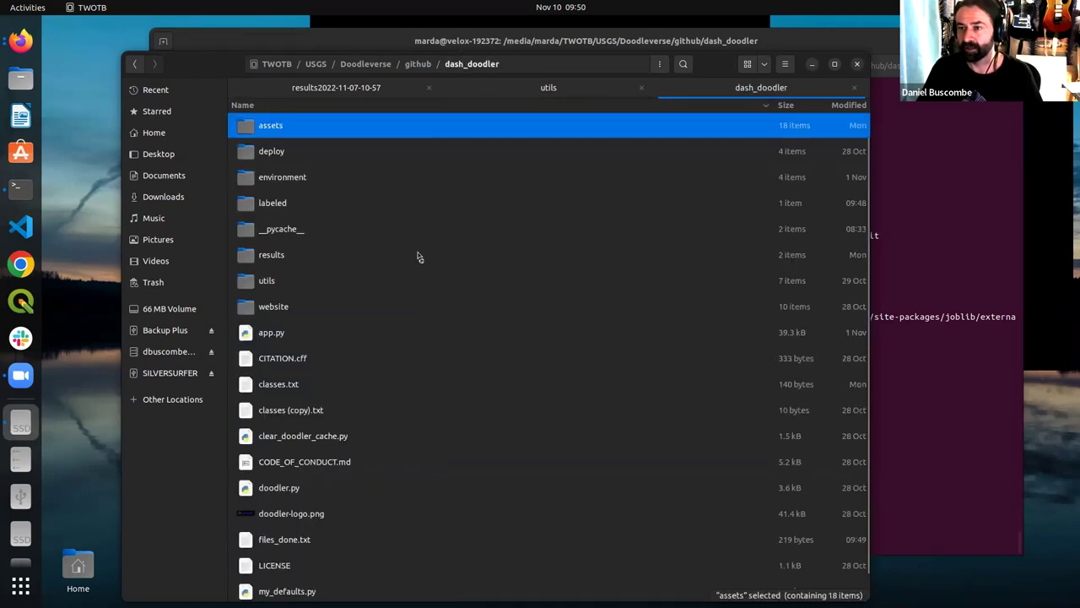
Look at the images stored in the labeled folder and return to dash_doodler
scroll(420, 258, up, 1)
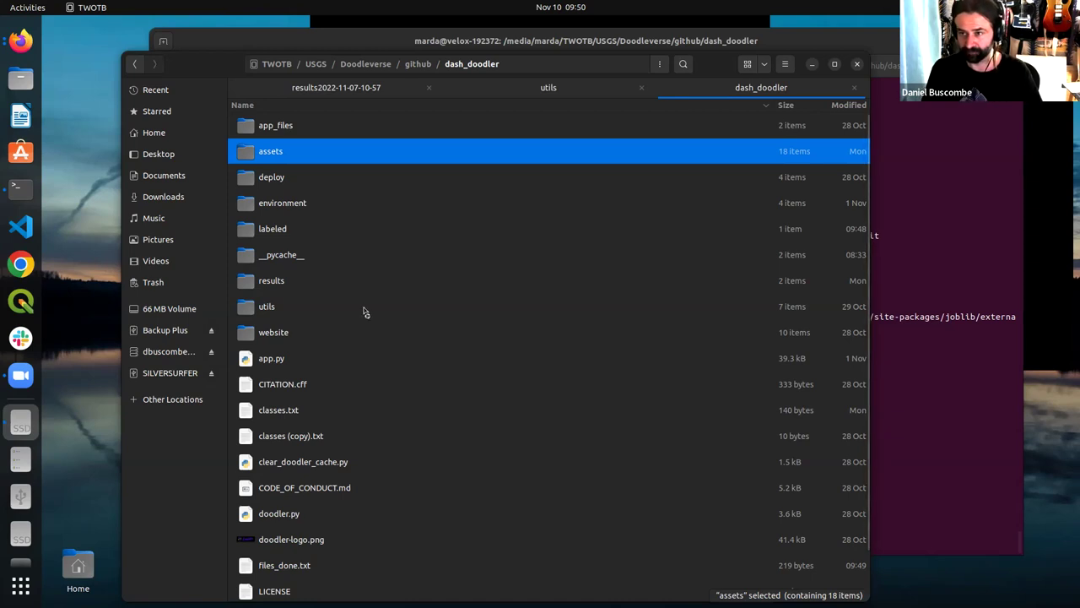
double_click(288, 236)
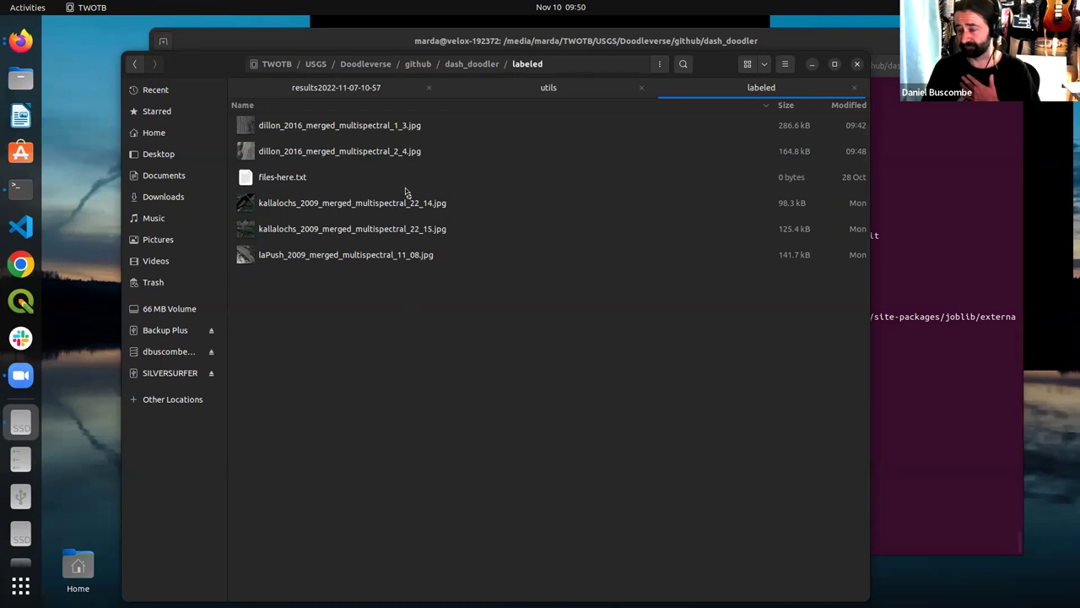
click(472, 64)
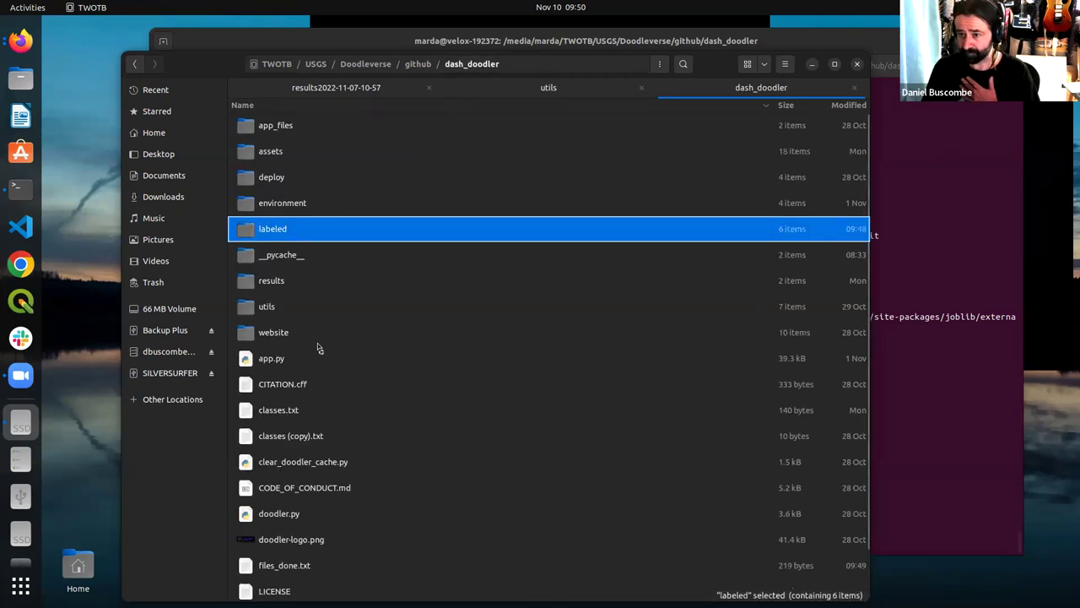
Open files_done.txt from dash_doodler to read its list of image names, and close it
scroll(315, 363, down, 1)
click(311, 510)
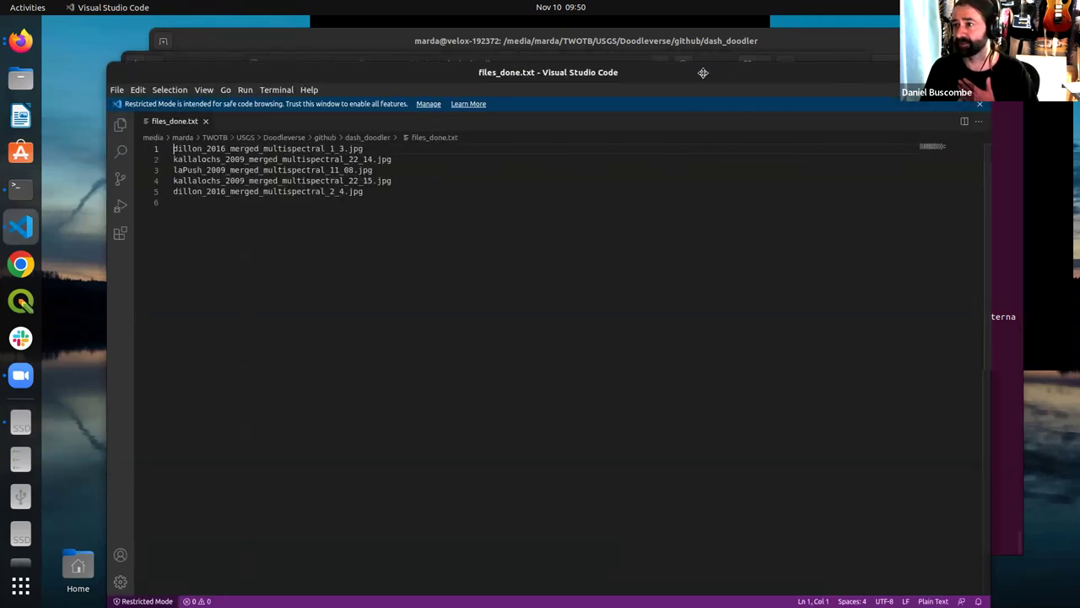
drag(719, 73, 659, 71)
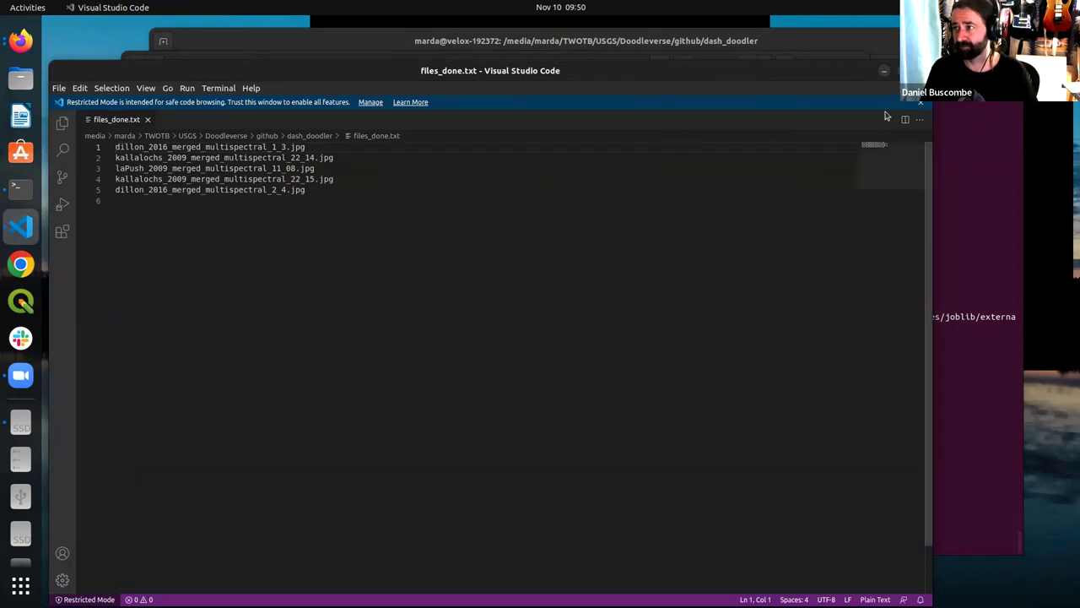
key(ctrl+alt+r)
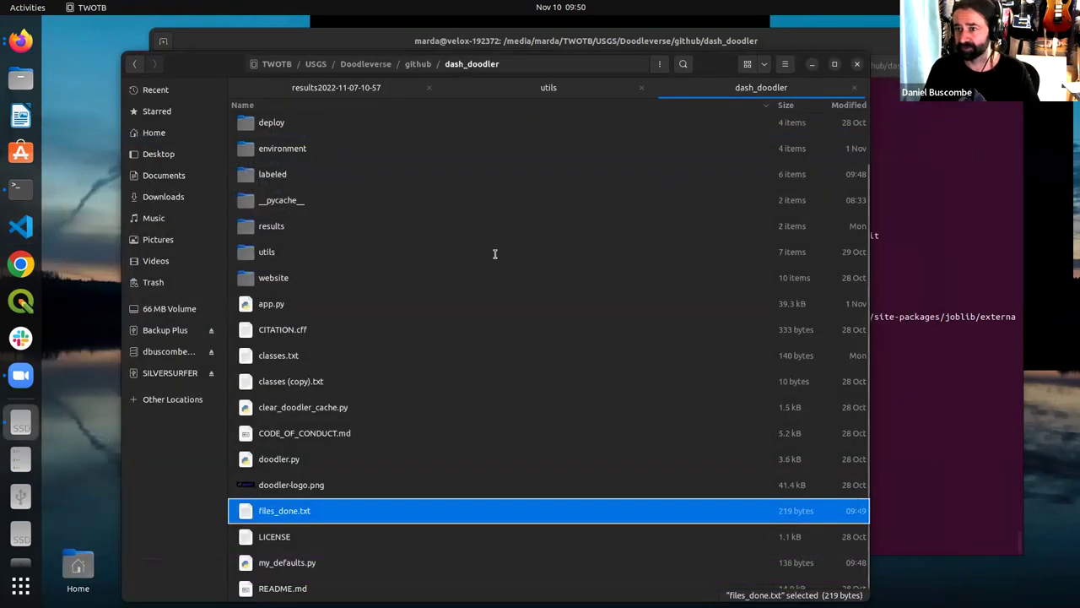
double_click(295, 226)
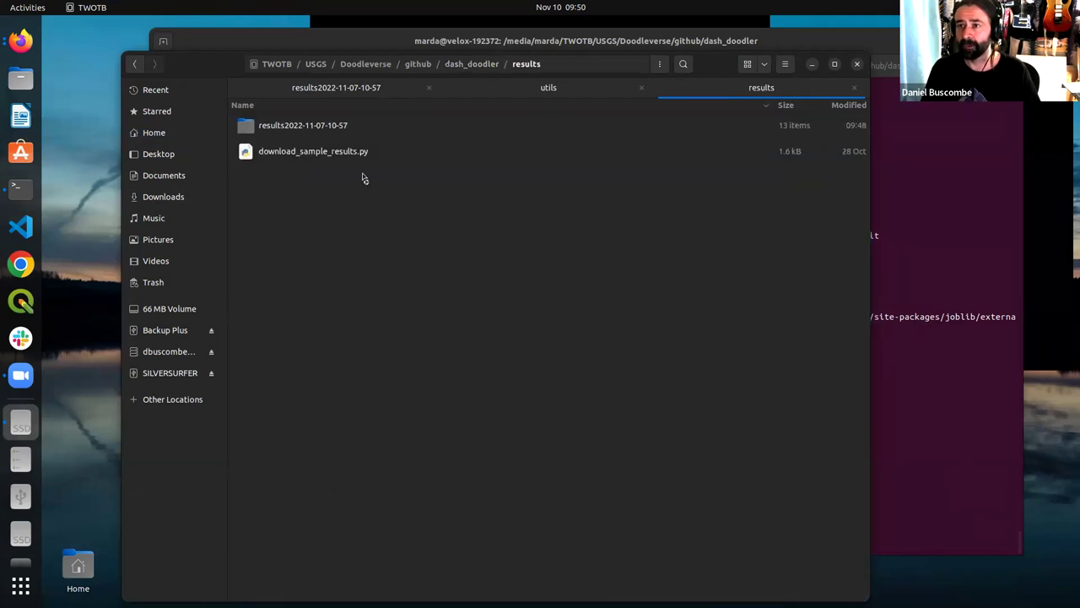
click(321, 132)
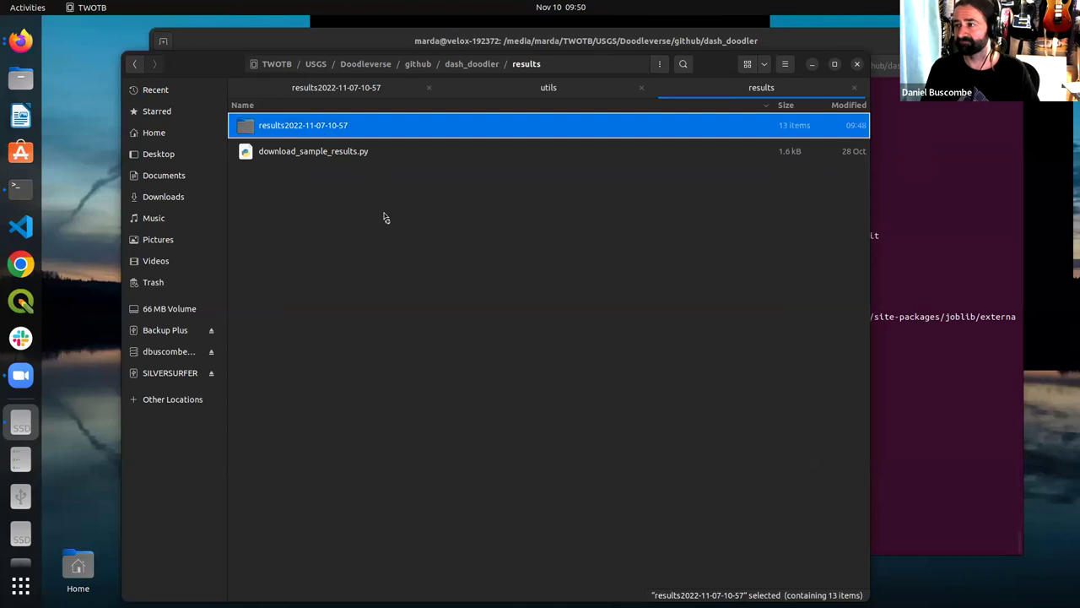
double_click(325, 133)
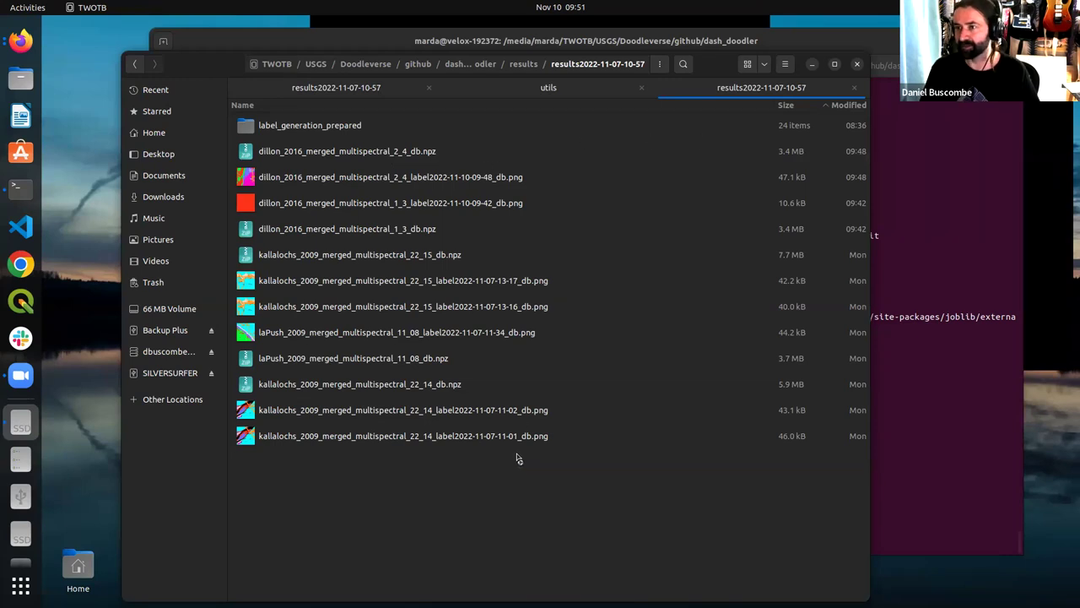
View the dillon_2016_merged_multispectral_2_4 label PNG, browse through the following label images, and close the image viewer
double_click(363, 178)
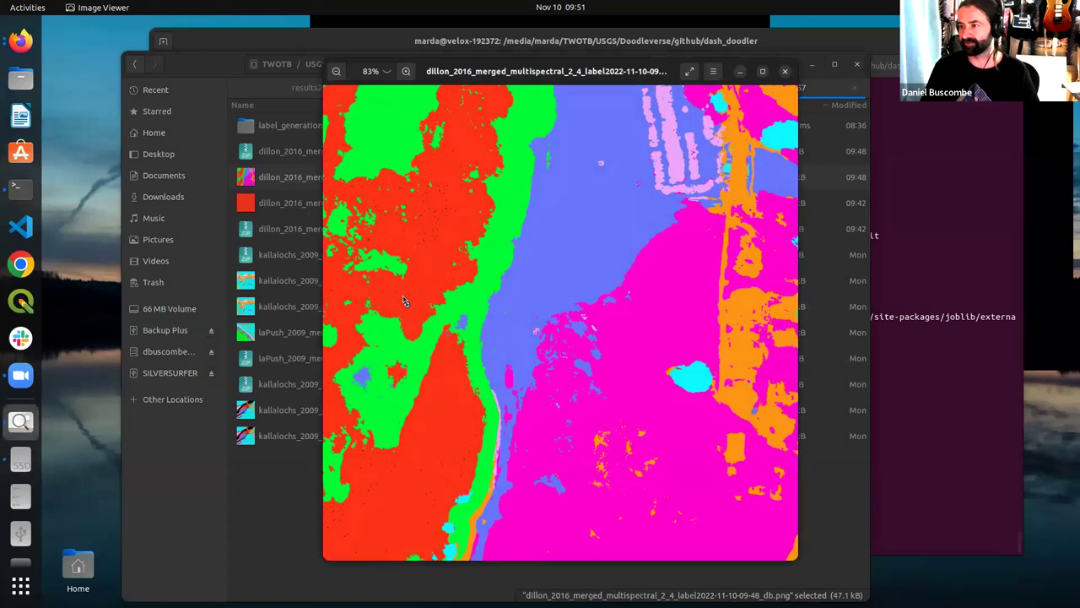
key(Right)
key(Right)
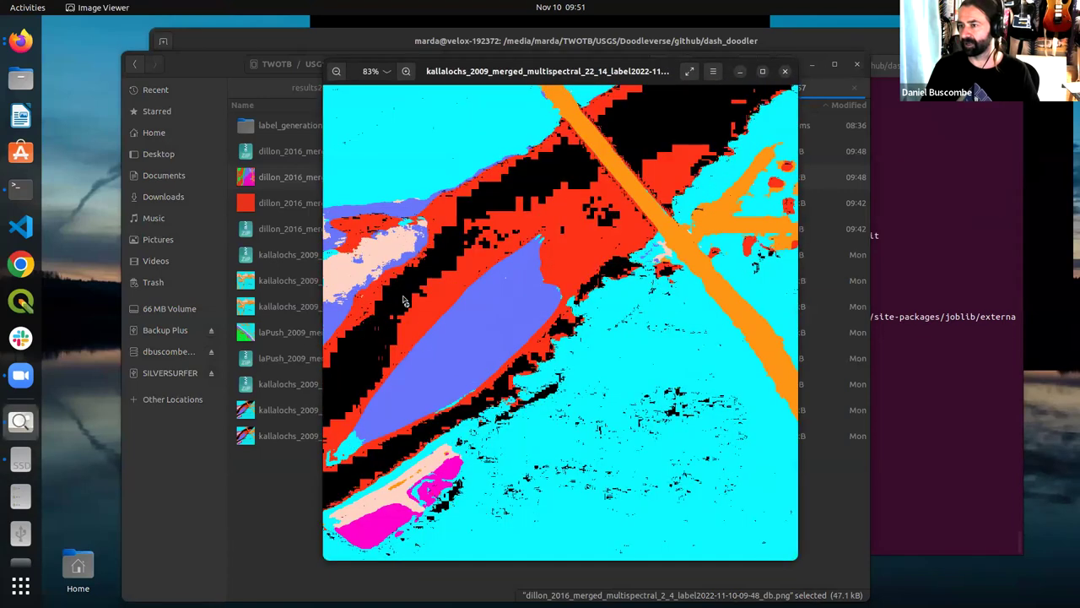
key(Right)
key(Right)
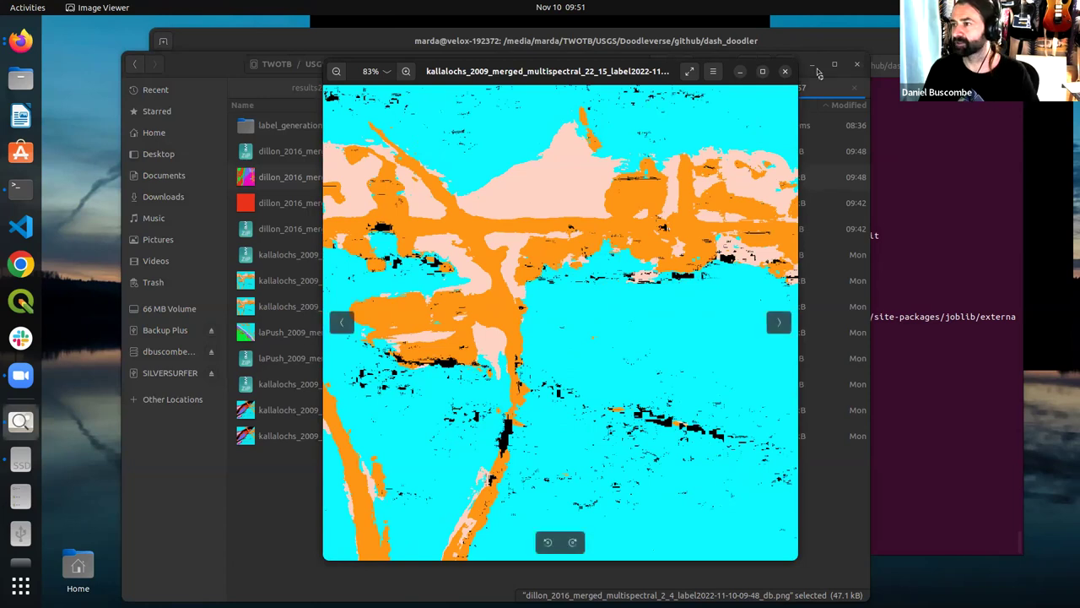
key(ctrl+w)
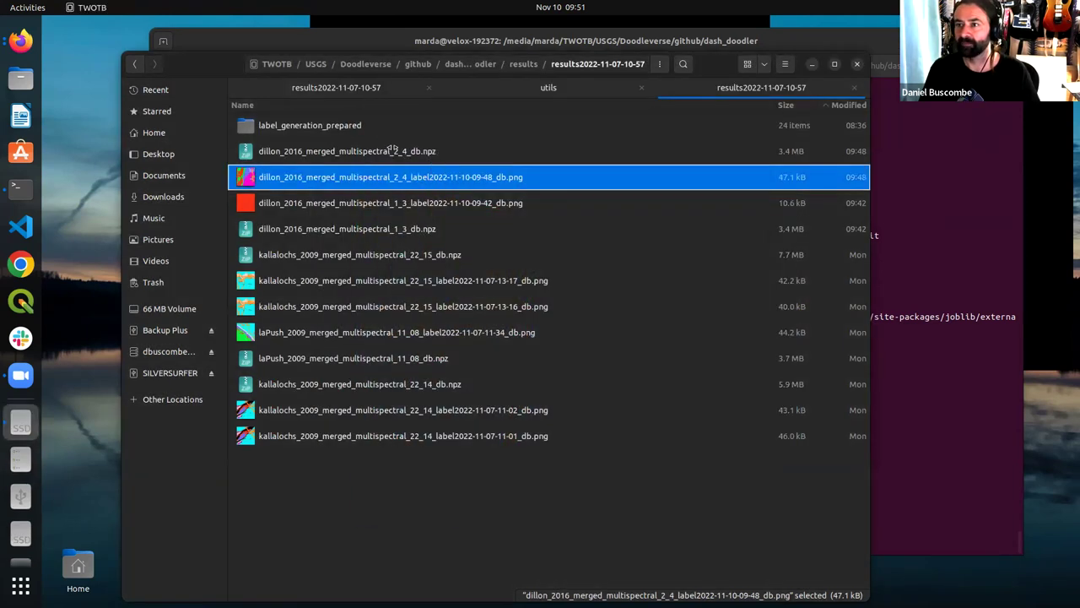
Open dillon_2016_merged_multispectral_2_4_db.npz, widen the archive window to show its full name, and highlight all its files before clearing the selection
click(392, 151)
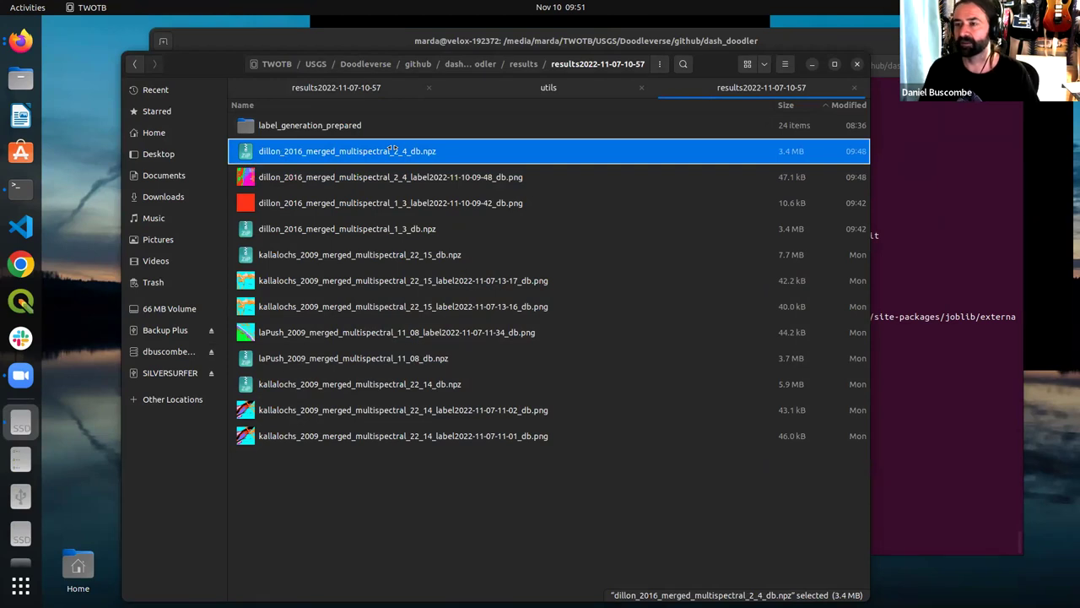
double_click(392, 151)
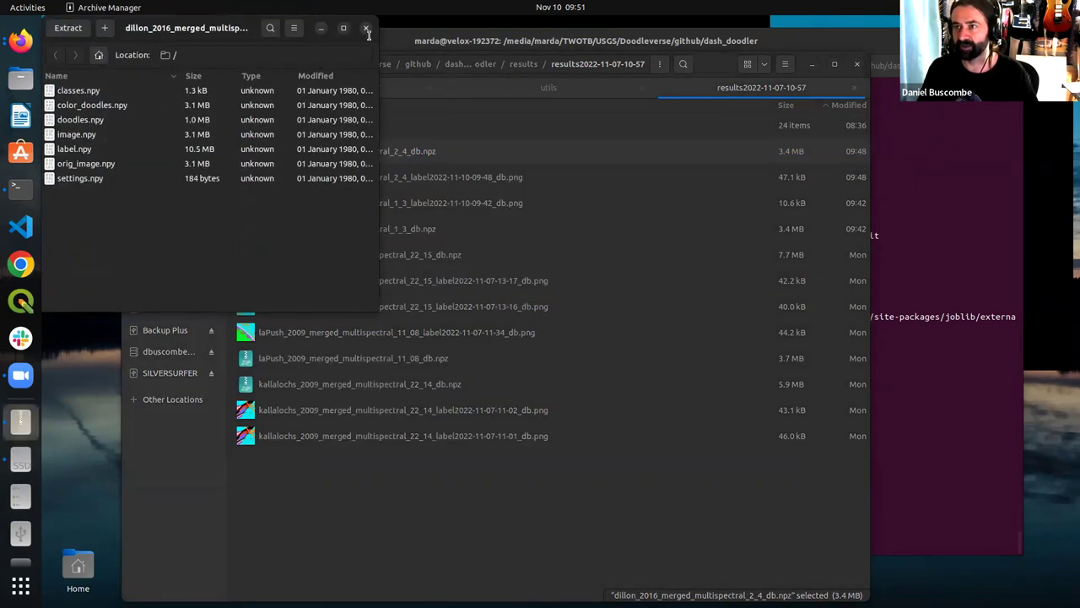
drag(252, 34, 356, 176)
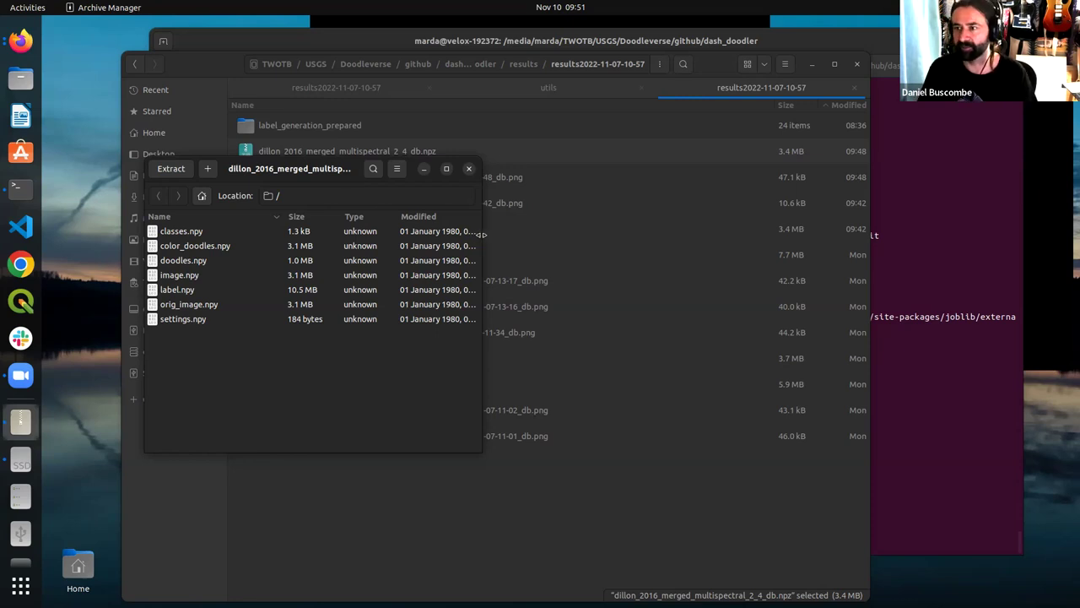
drag(481, 235, 554, 236)
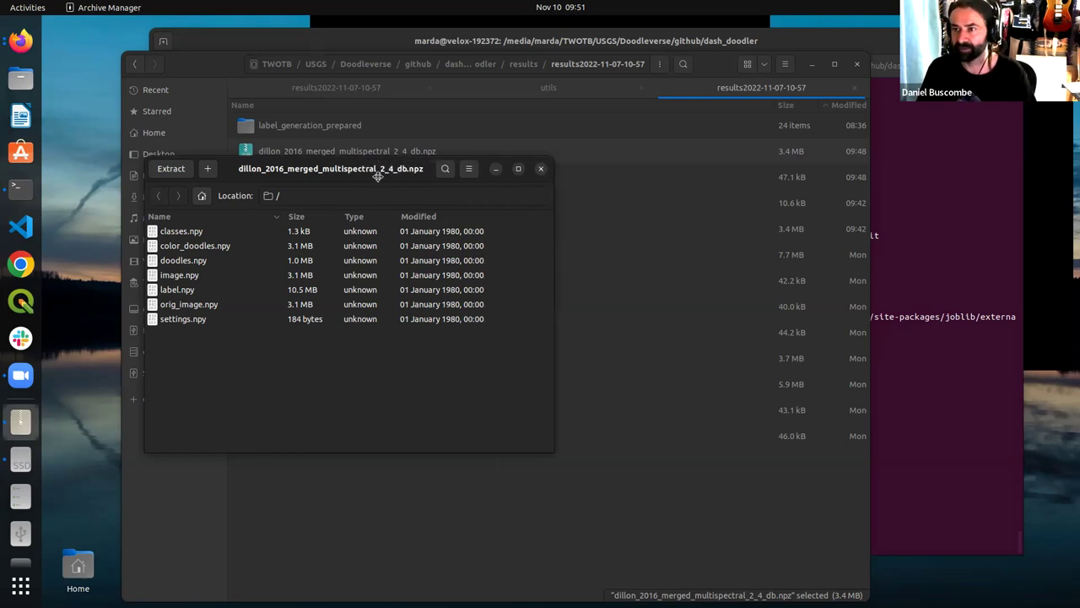
drag(377, 175, 377, 180)
click(218, 238)
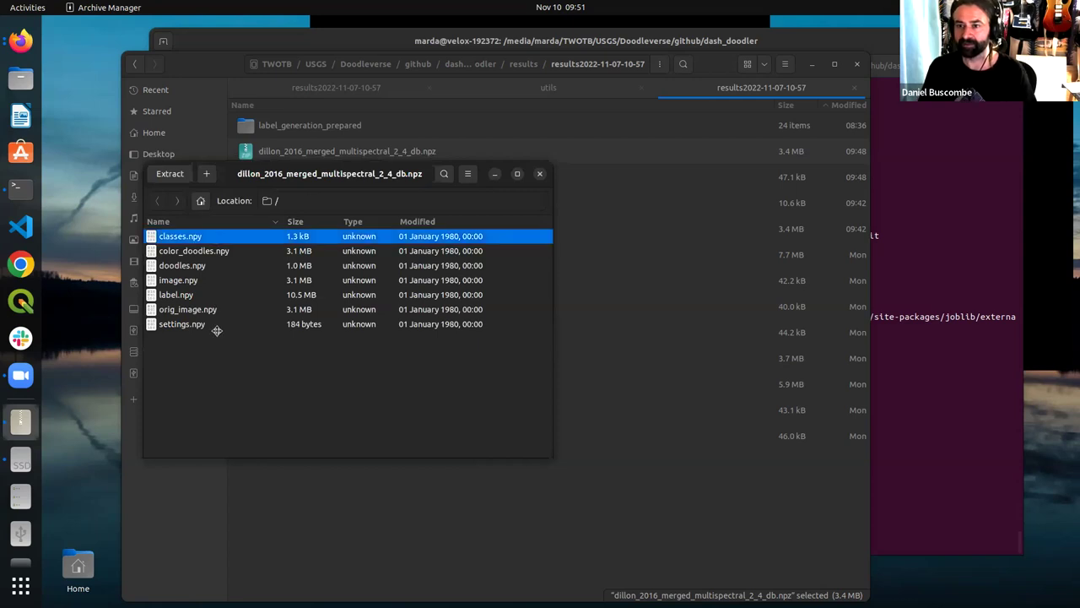
shift+click(214, 328)
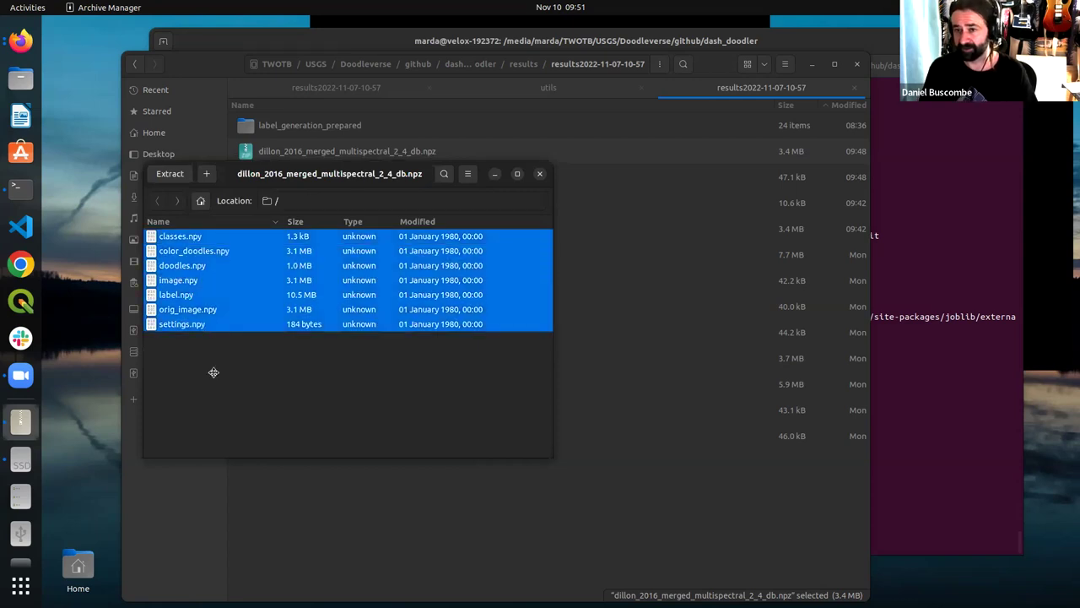
click(214, 372)
Point out image.npy, label.npy and settings.npy in the archive, highlight orig_image.npy and image.npy together, and clear the selection
click(200, 280)
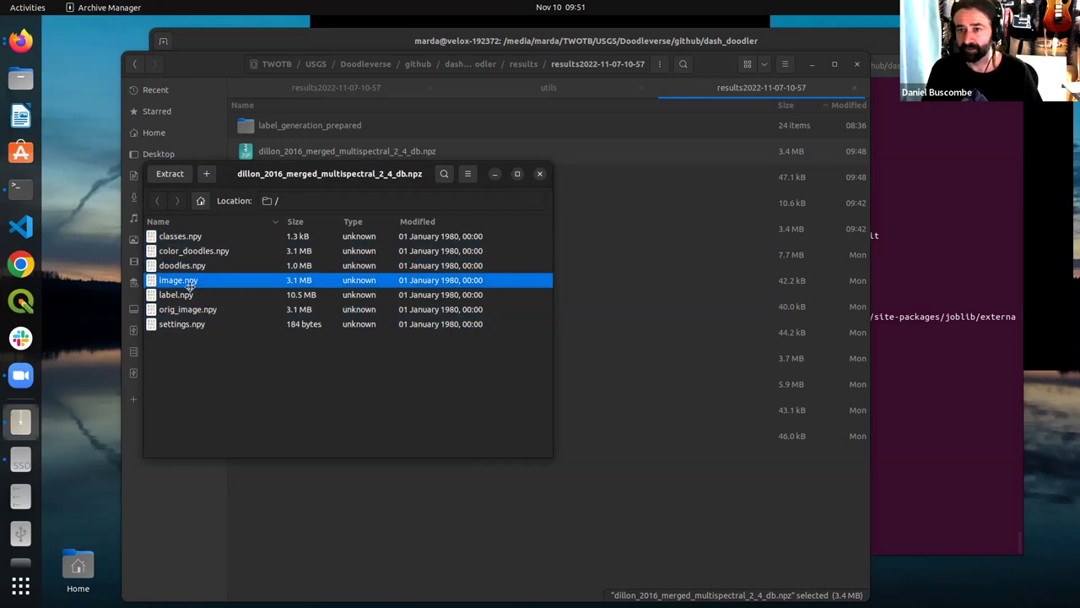
click(190, 294)
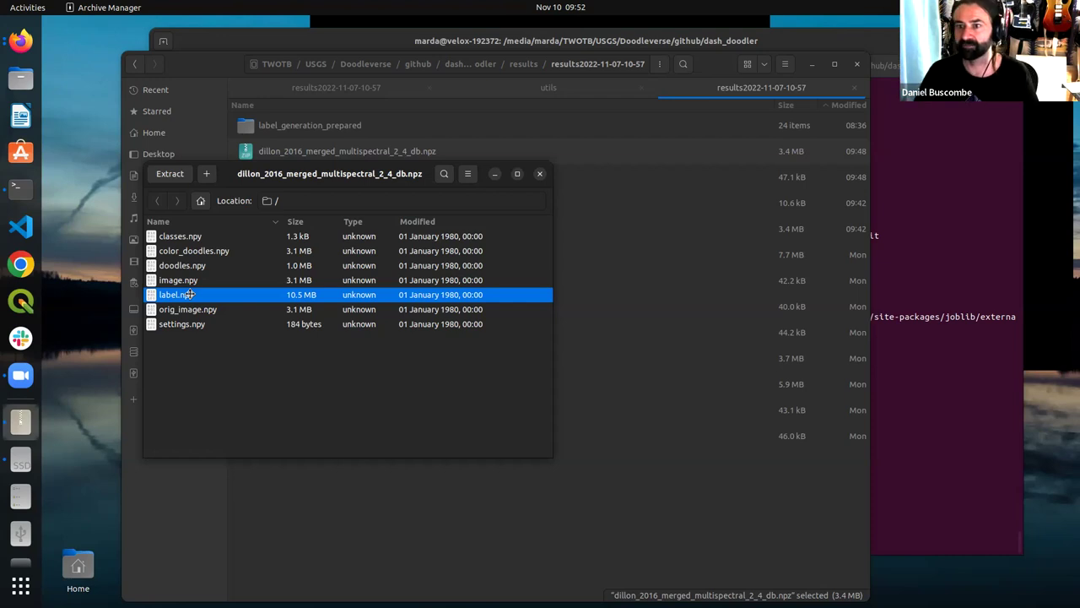
click(220, 354)
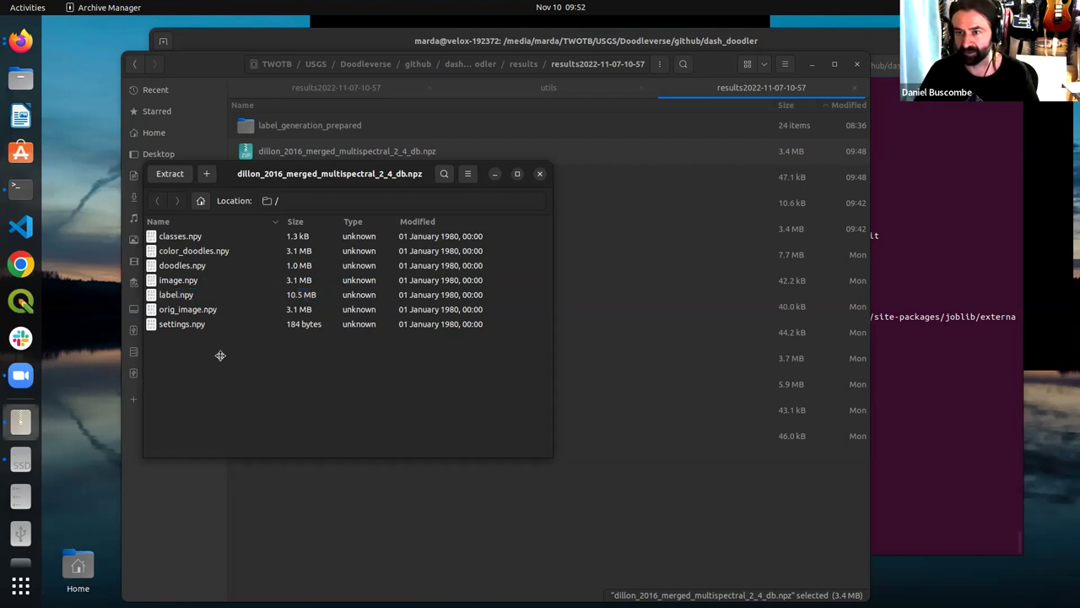
click(193, 329)
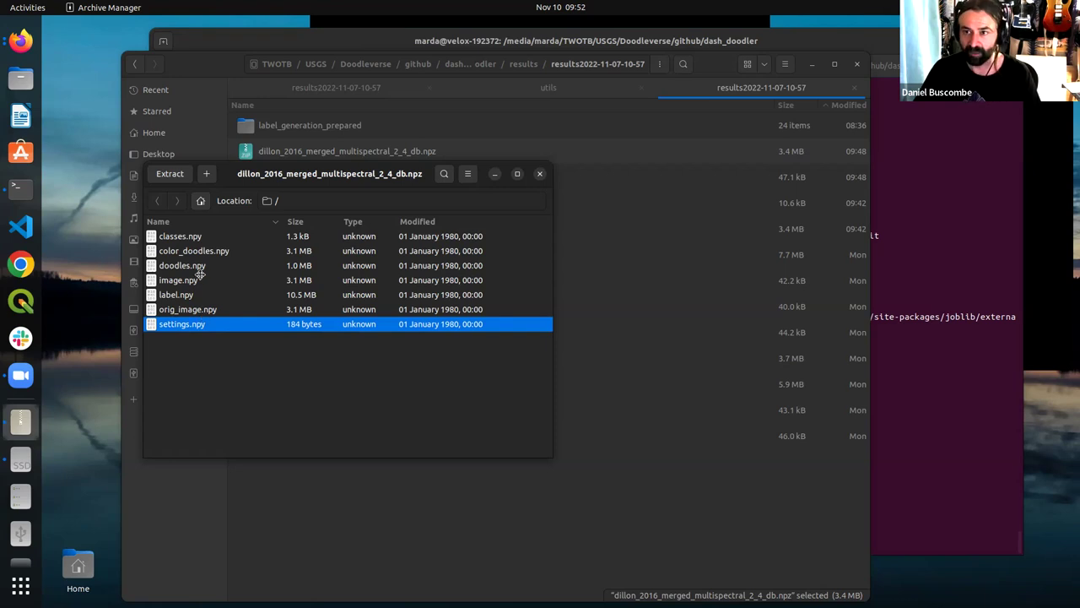
click(195, 309)
ctrl+click(182, 280)
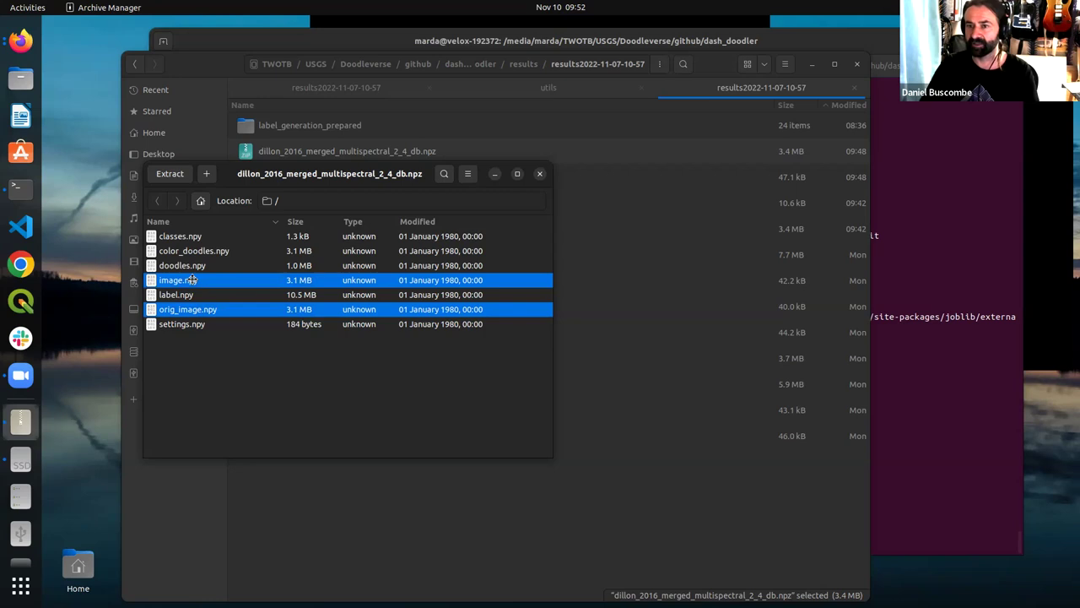
drag(193, 280, 220, 363)
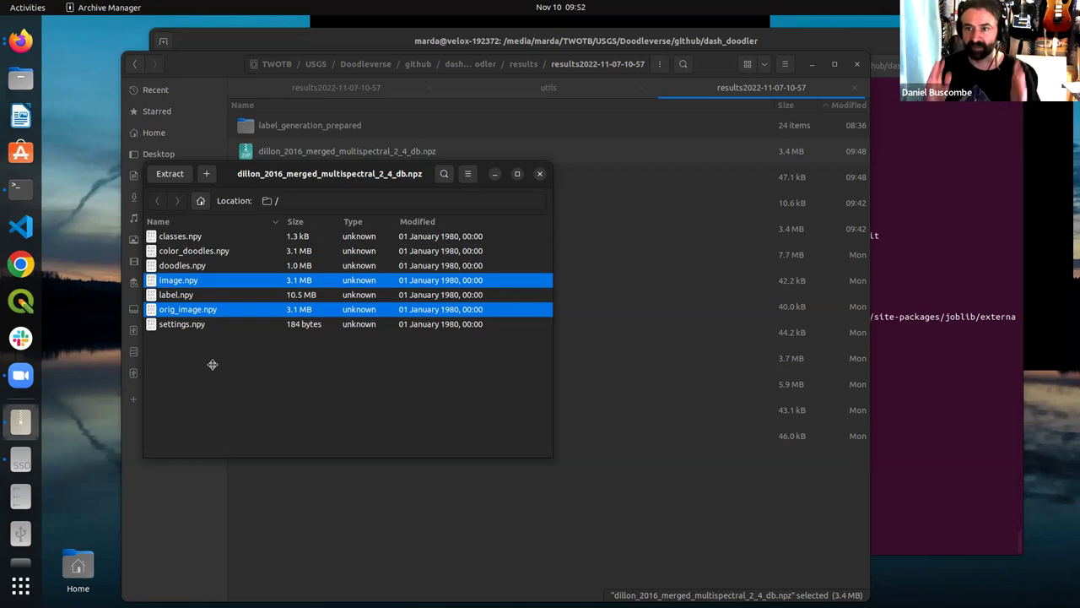
click(212, 364)
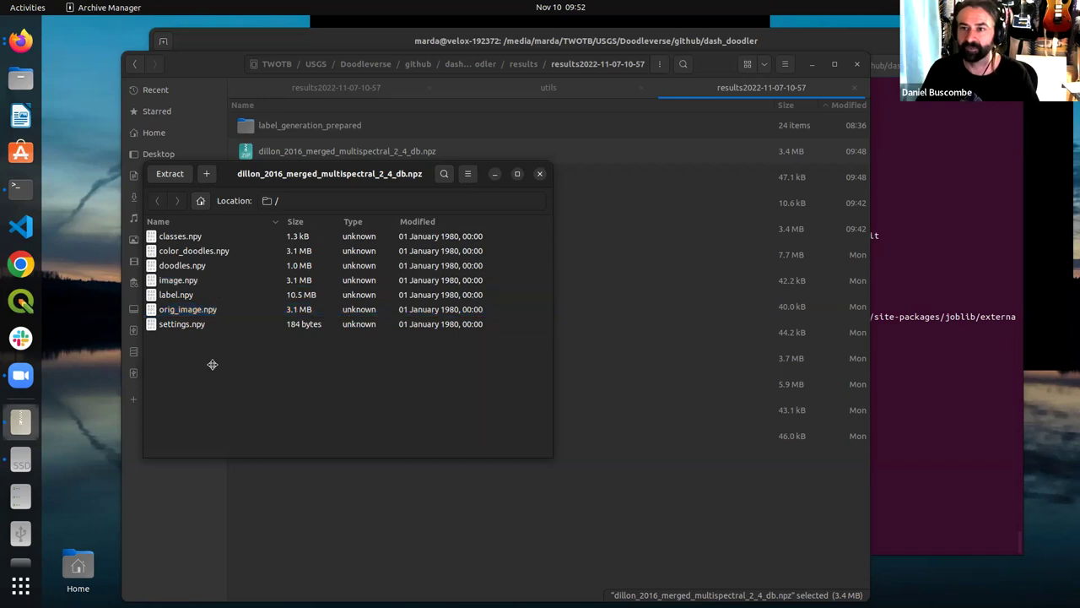
Point out doodles.npy, color_doodles.npy and classes.npy in the archive, and close it
click(196, 269)
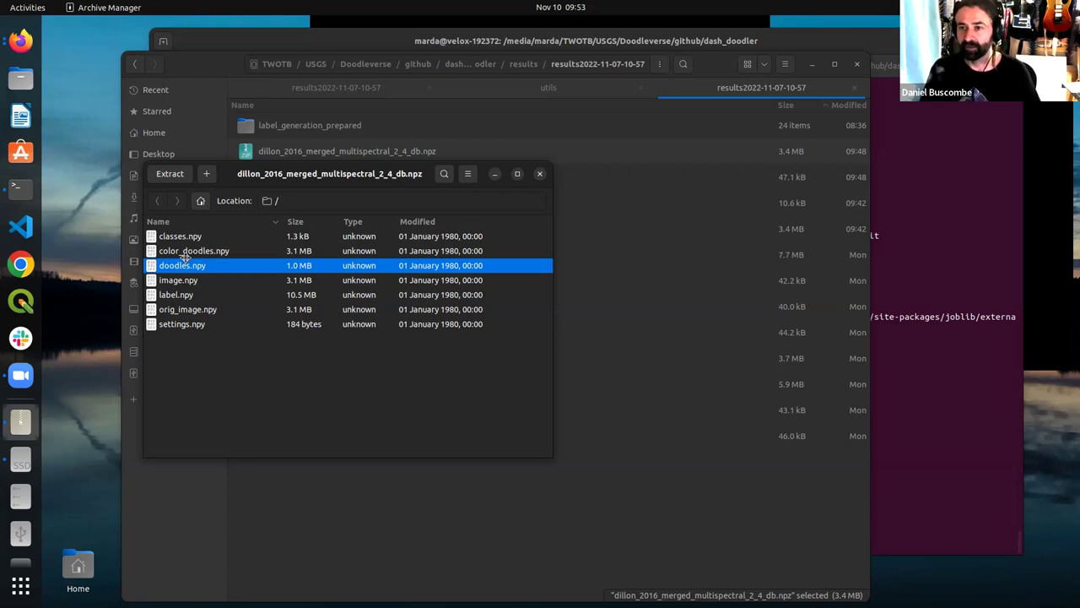
click(190, 253)
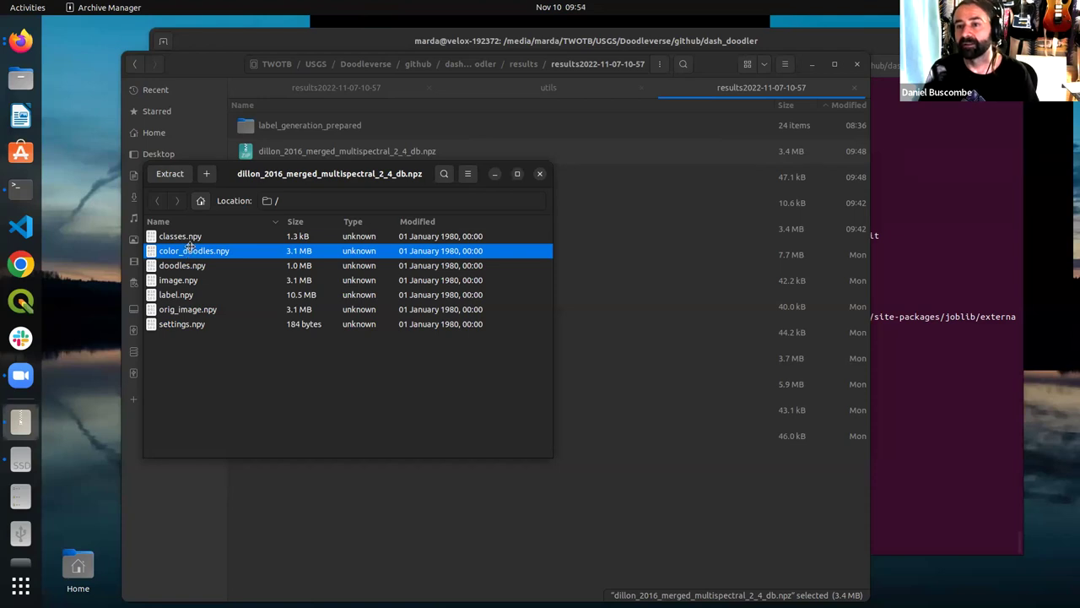
click(188, 238)
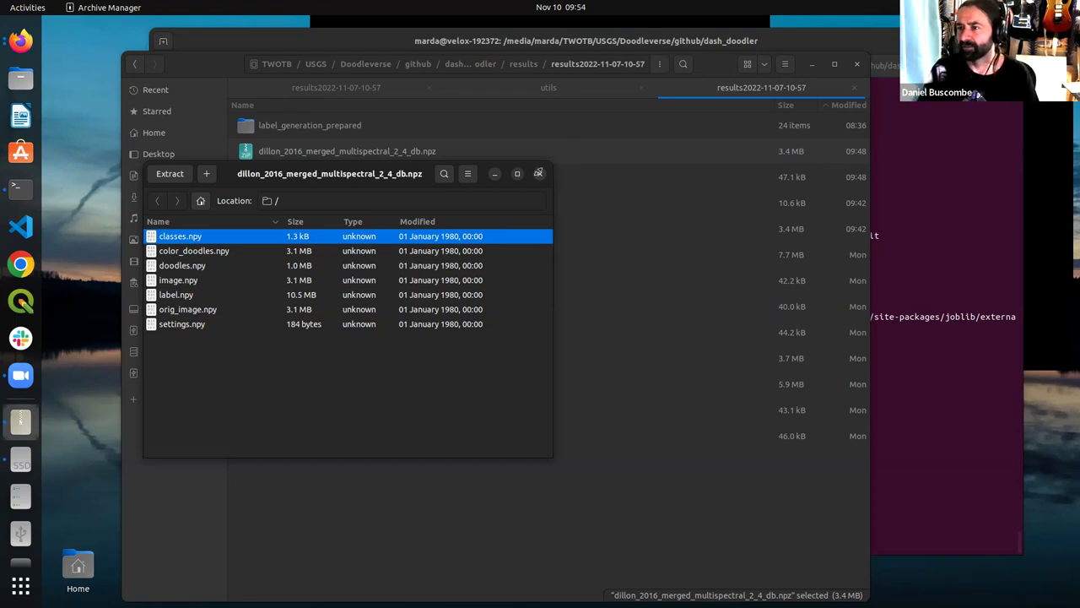
click(539, 173)
Open kallalochs_2009_merged_multispectral_22_15_db.npz, reposition the archive window, and highlight the files from 0classes.npy through 0settings.npy
double_click(310, 258)
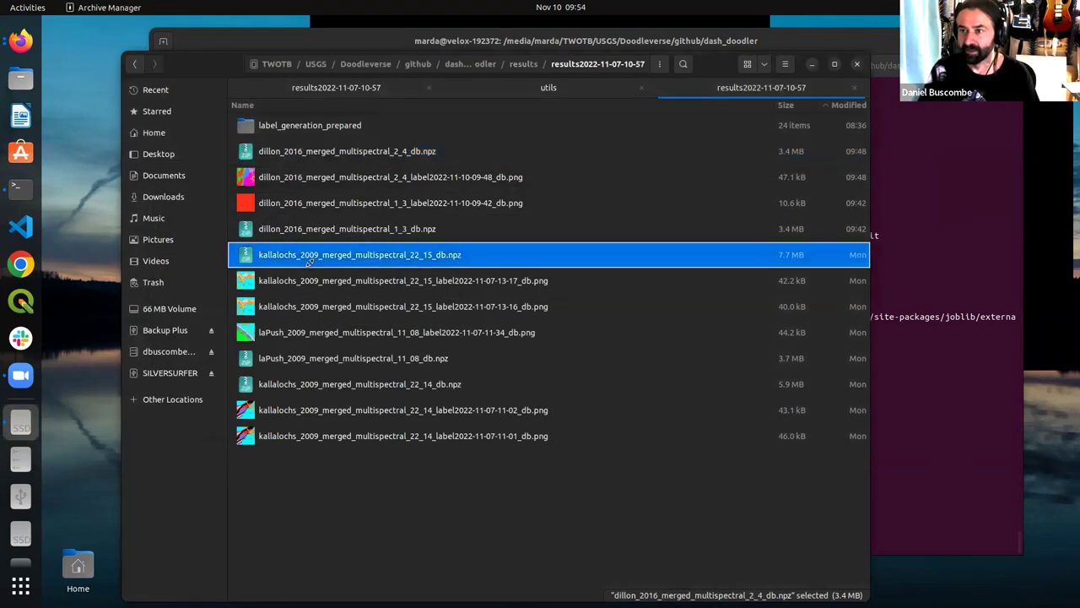
drag(250, 30, 315, 105)
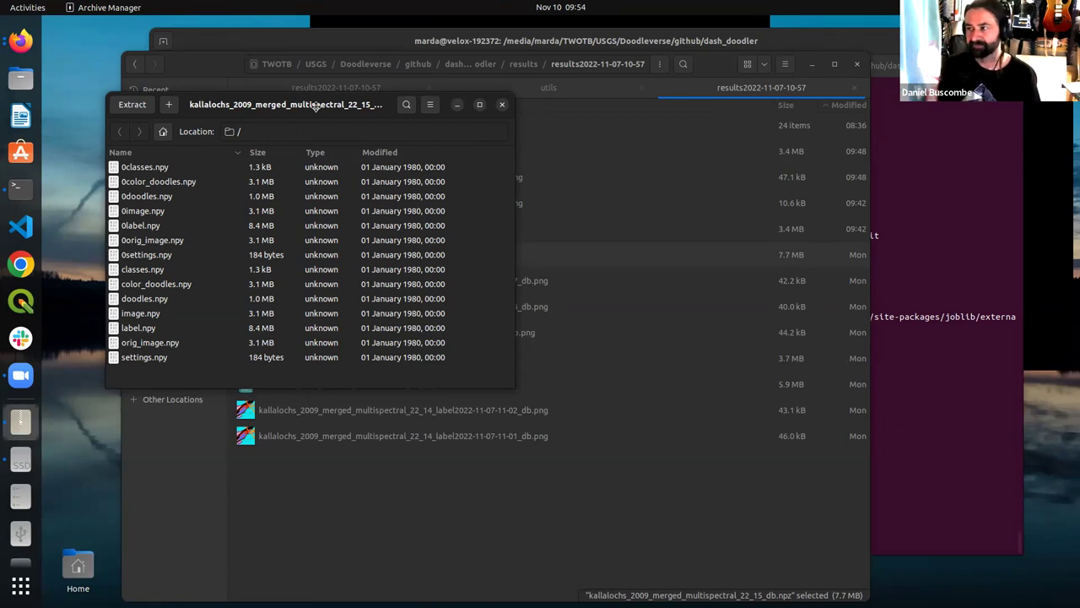
click(154, 168)
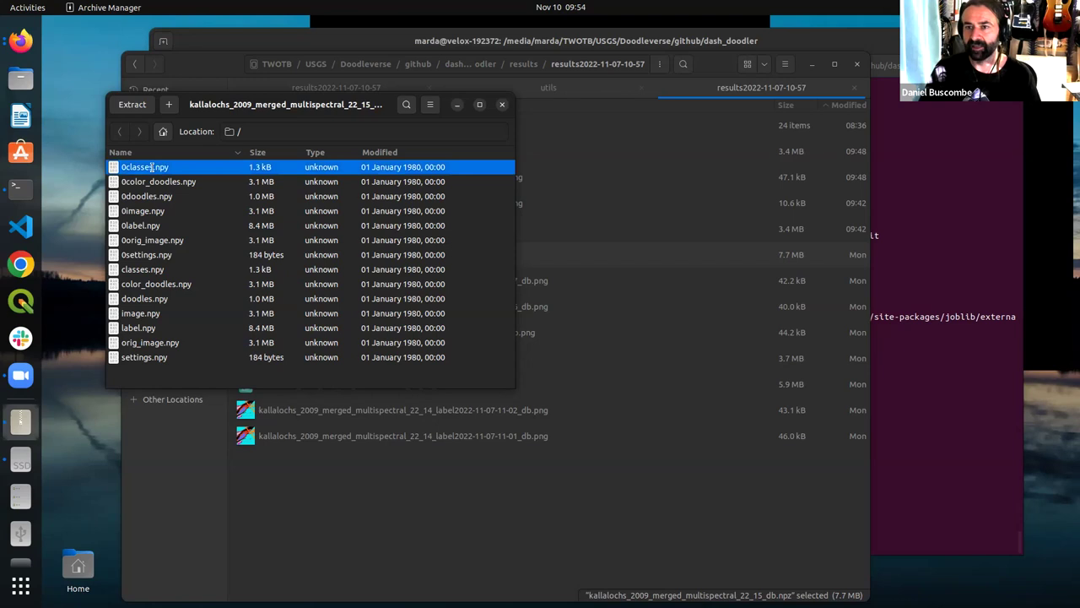
shift+click(150, 255)
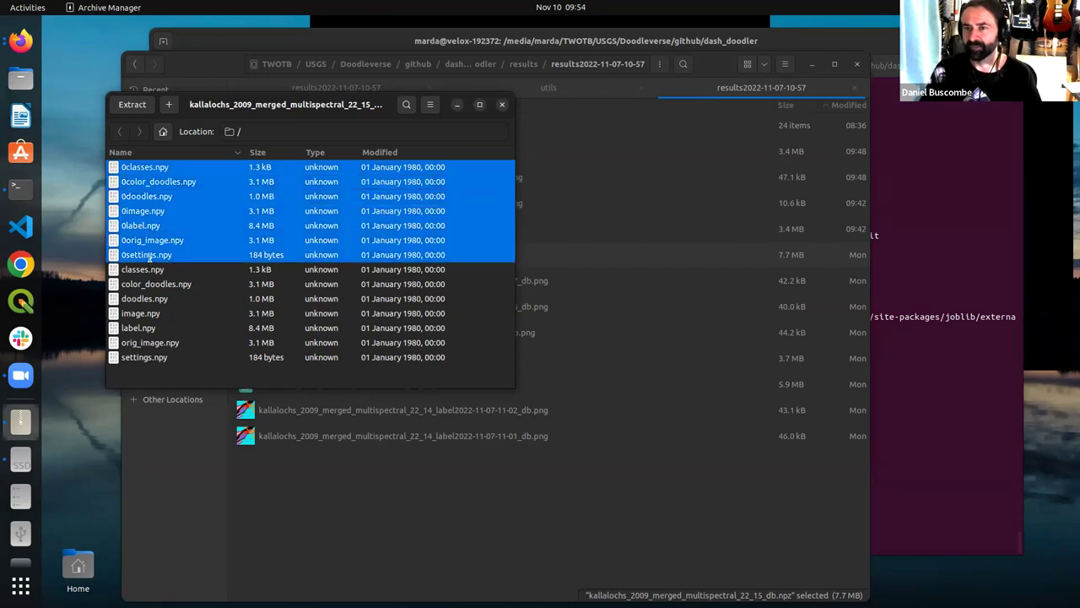
Point out 0settings.npy, settings.npy, 0image.npy and 0label.npy individually in the archive, and close it
click(159, 256)
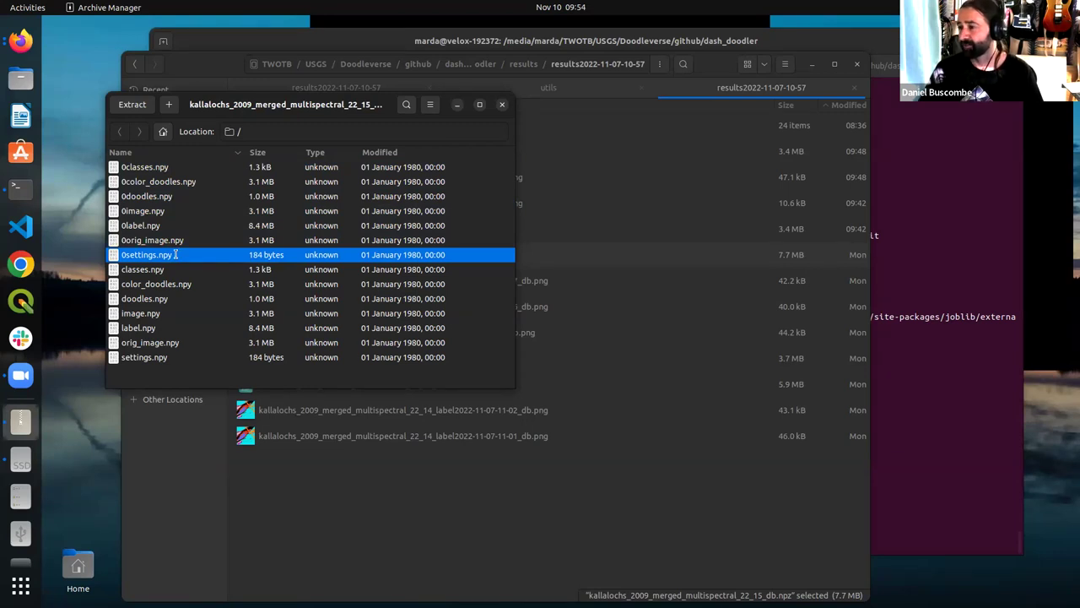
click(166, 357)
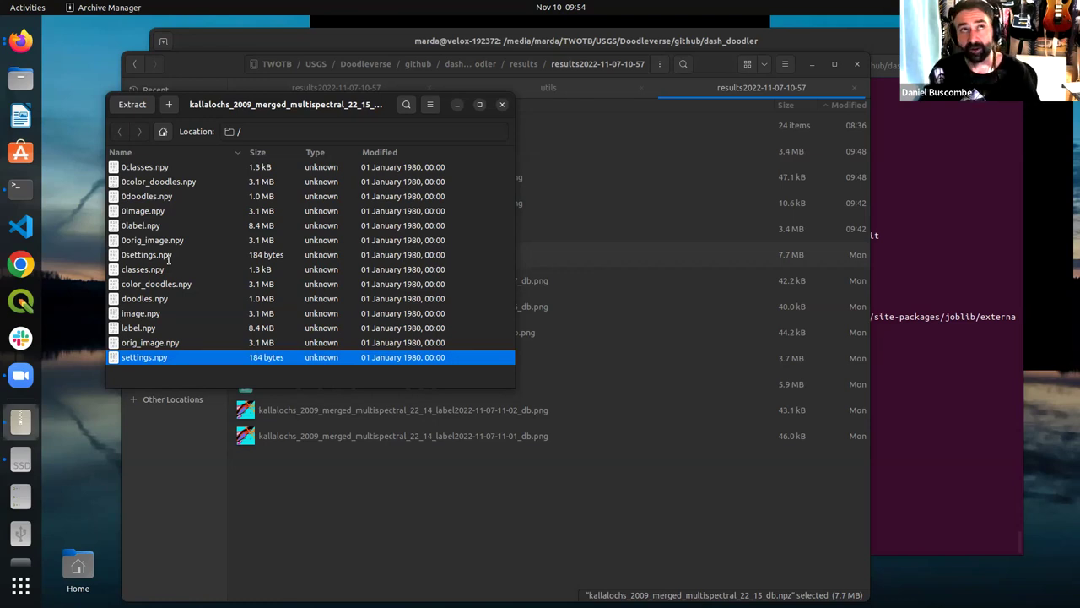
click(163, 210)
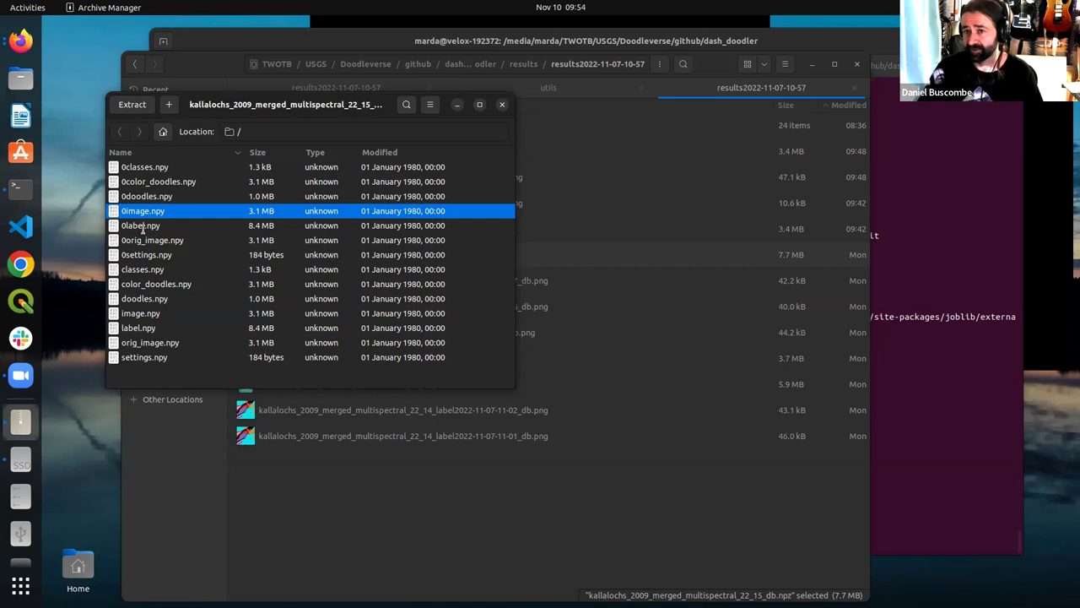
click(143, 225)
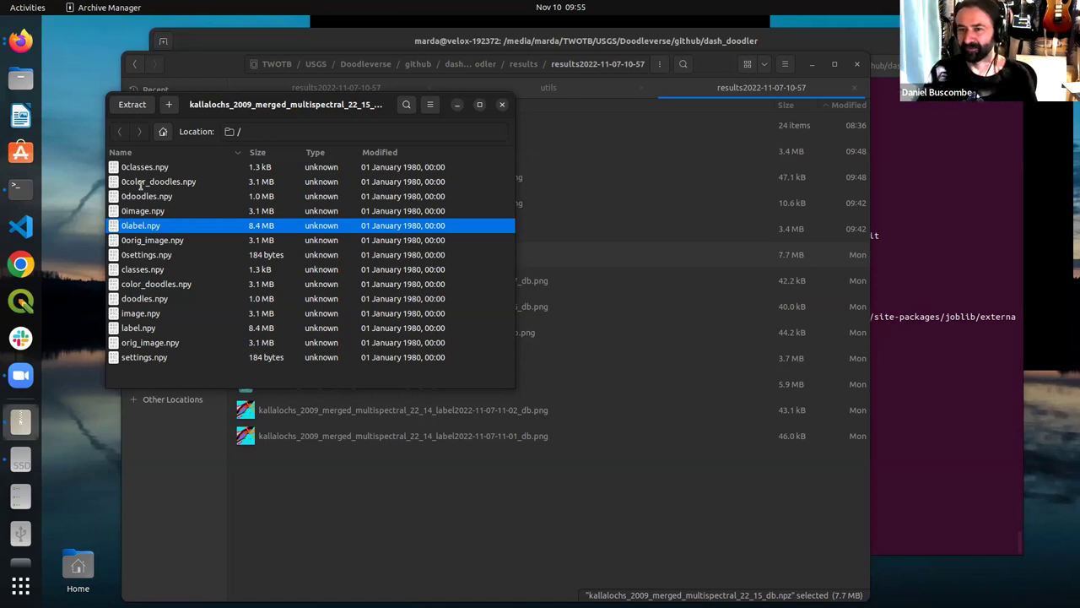
click(500, 103)
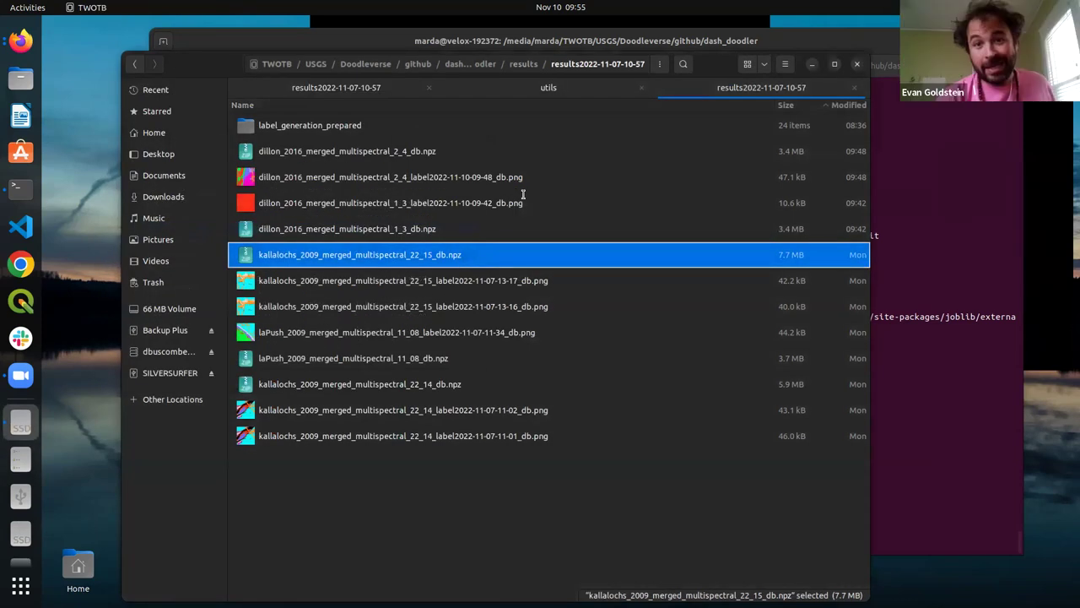
Go up to the dash_doodler folder, view the scripts in its utils folder, and return to dash_doodler
click(520, 64)
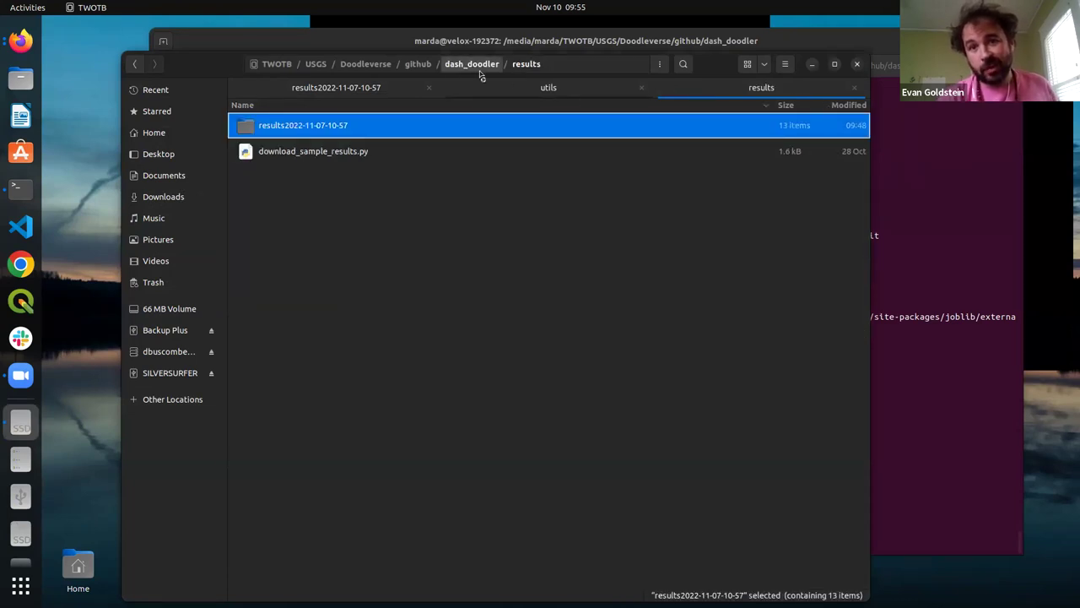
click(475, 64)
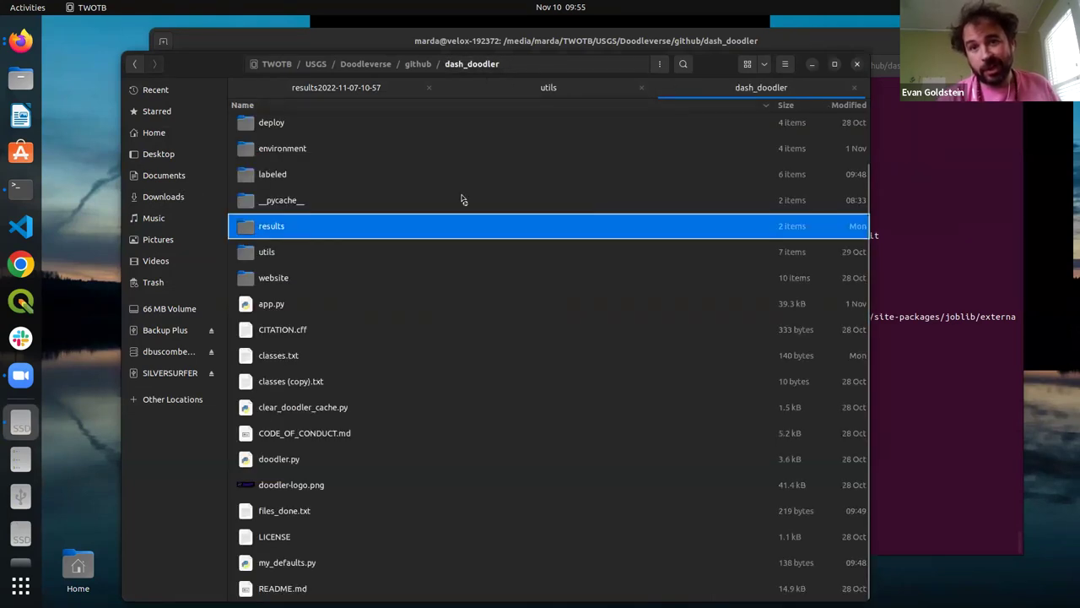
double_click(262, 253)
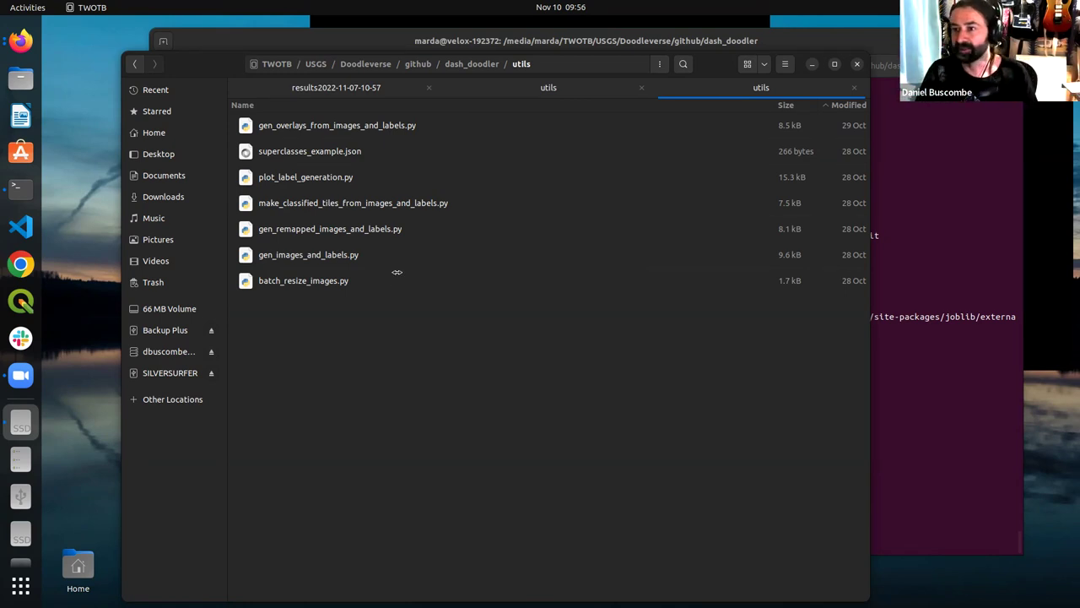
click(473, 65)
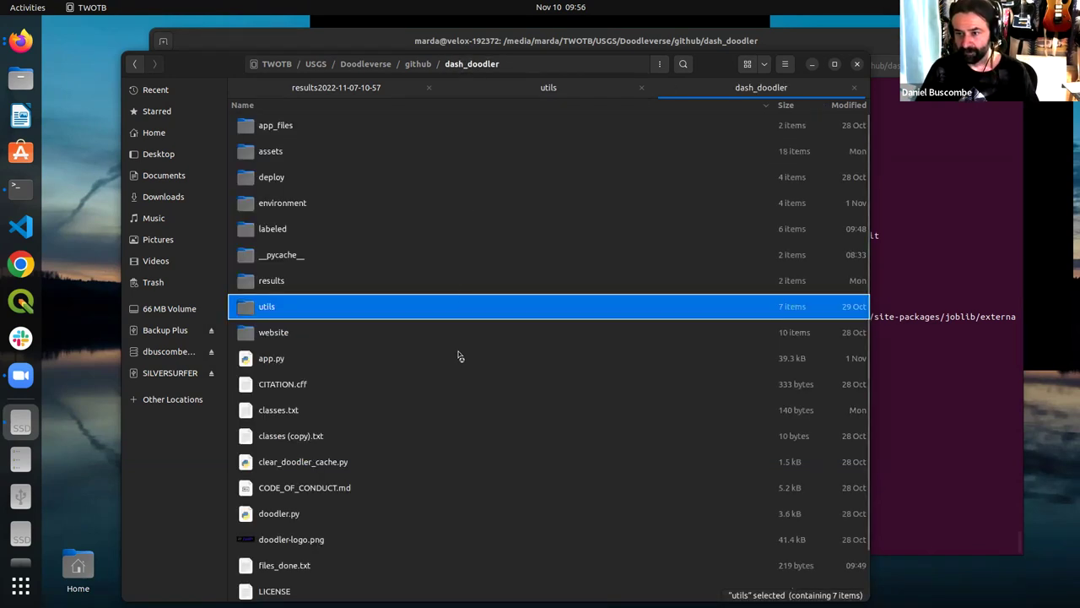
View the class list in classes.txt in Visual Studio Code, and close the editor
click(314, 413)
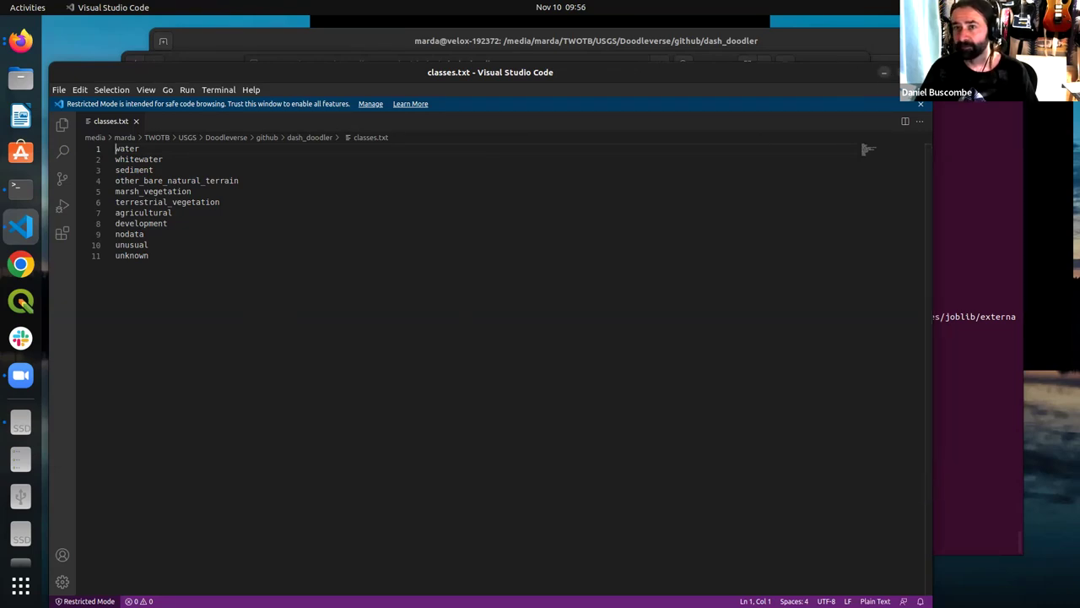
key(alt+Tab)
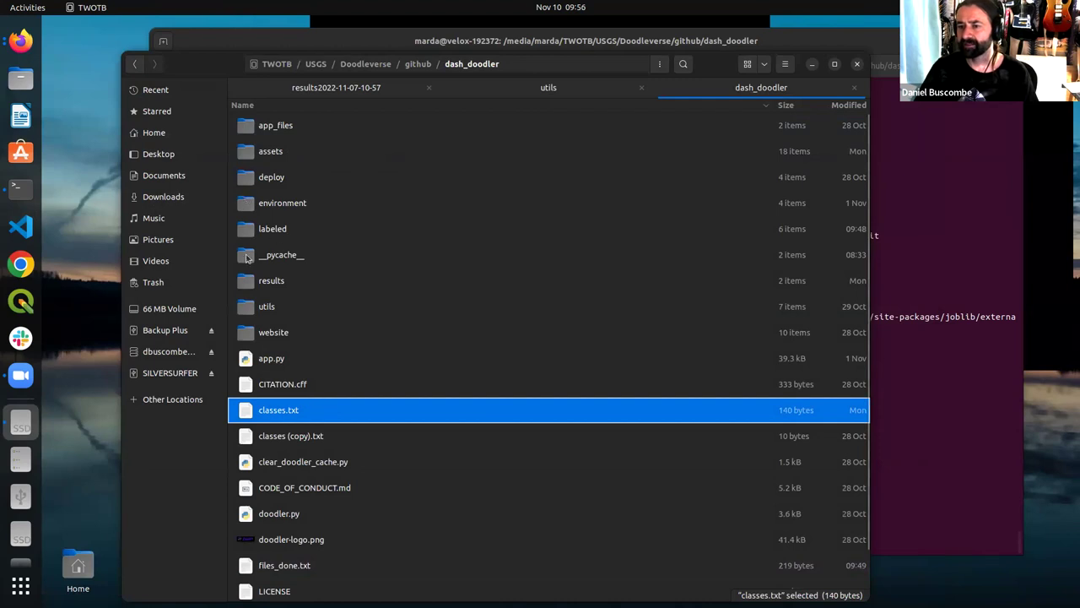
key(Return)
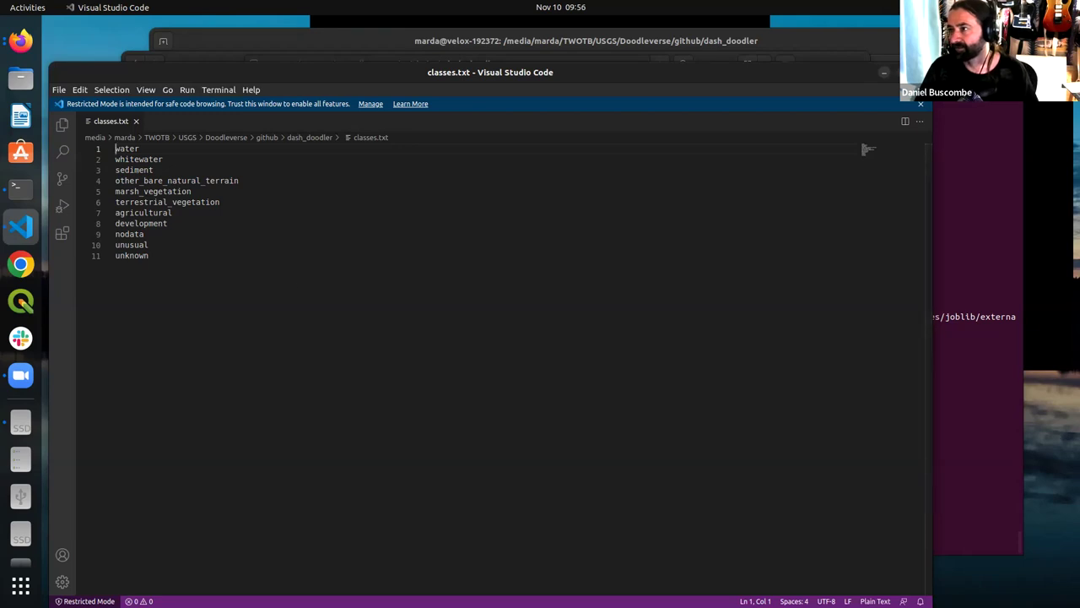
key(ctrl+q)
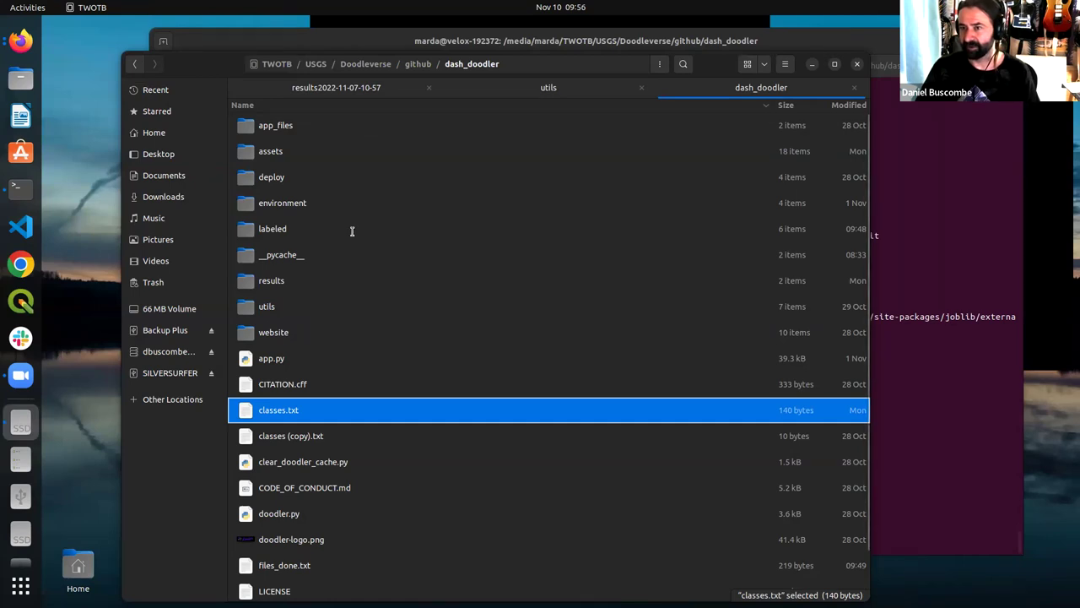
Open the environment folder, point out dashdoodler.yml, and return to the dash_doodler folder
double_click(288, 204)
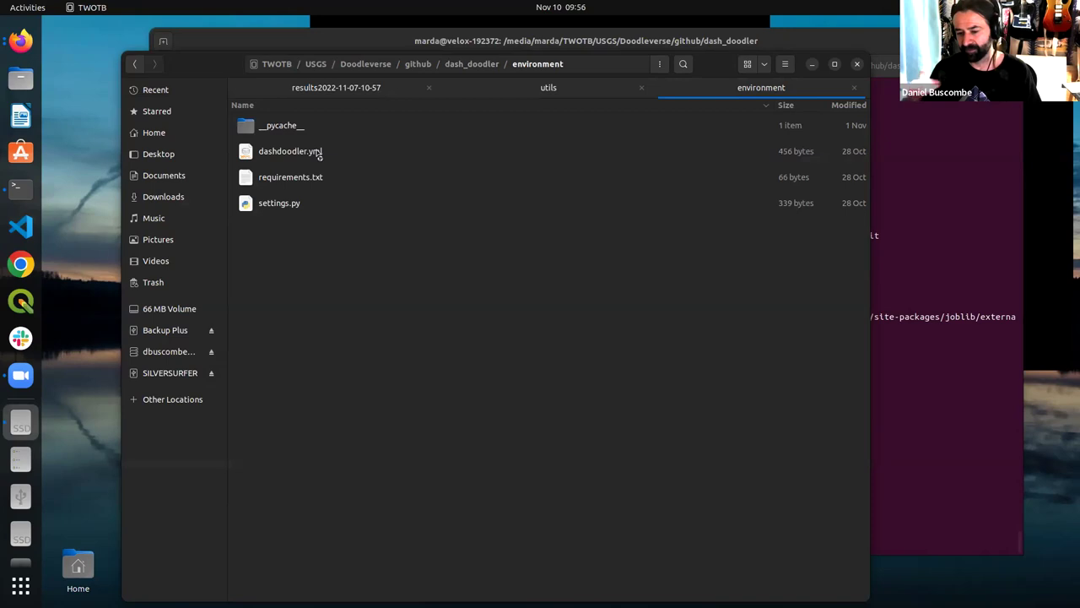
click(313, 158)
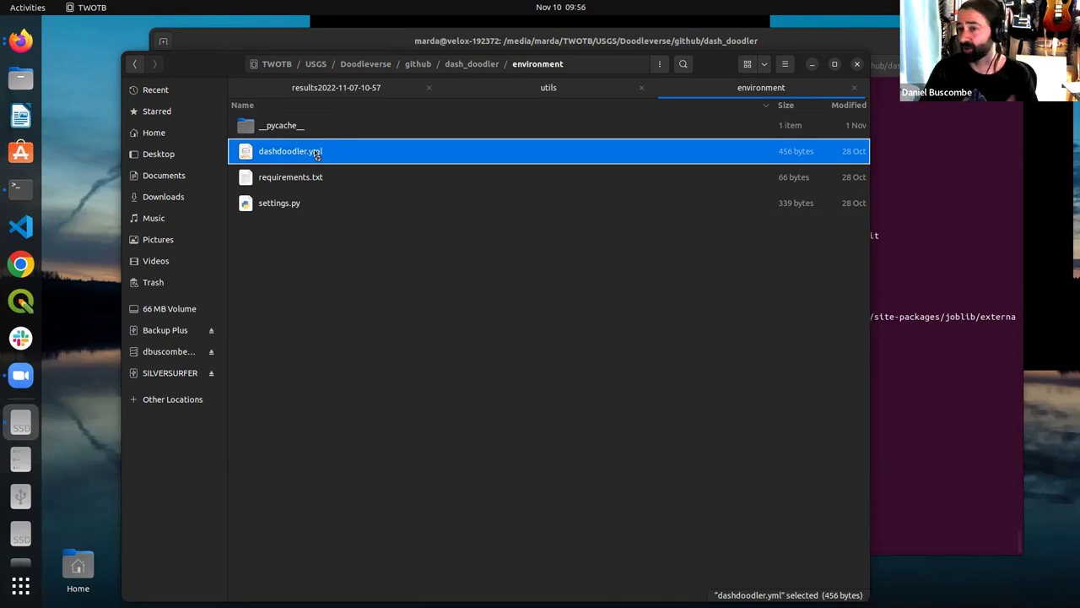
click(488, 66)
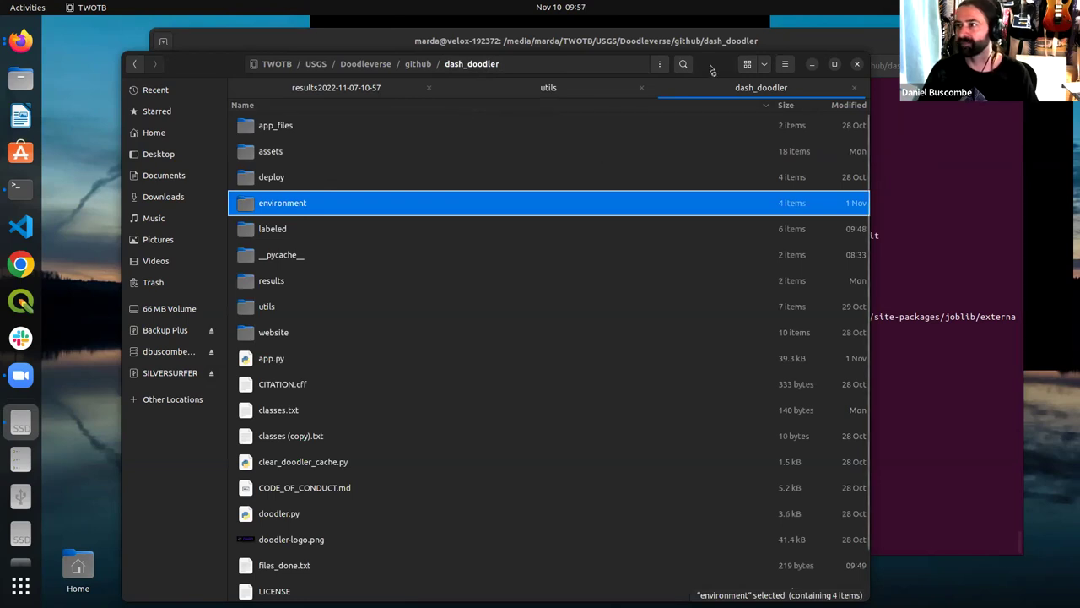
Look over the dash_doodler folder's contents, open its app_files folder, and return to dash_doodler
drag(714, 66, 695, 48)
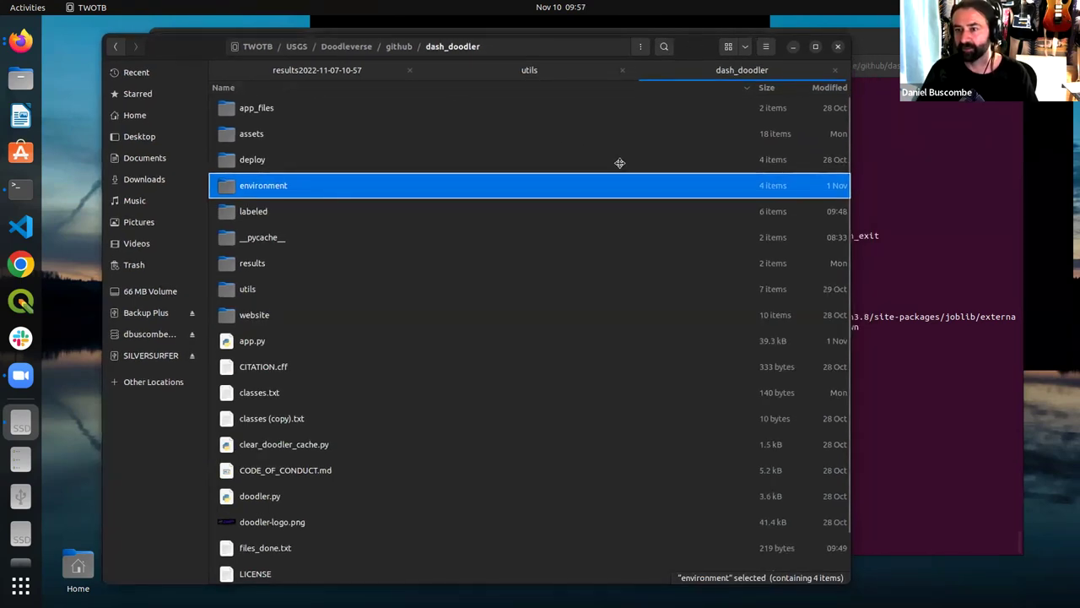
scroll(444, 296, down, 1)
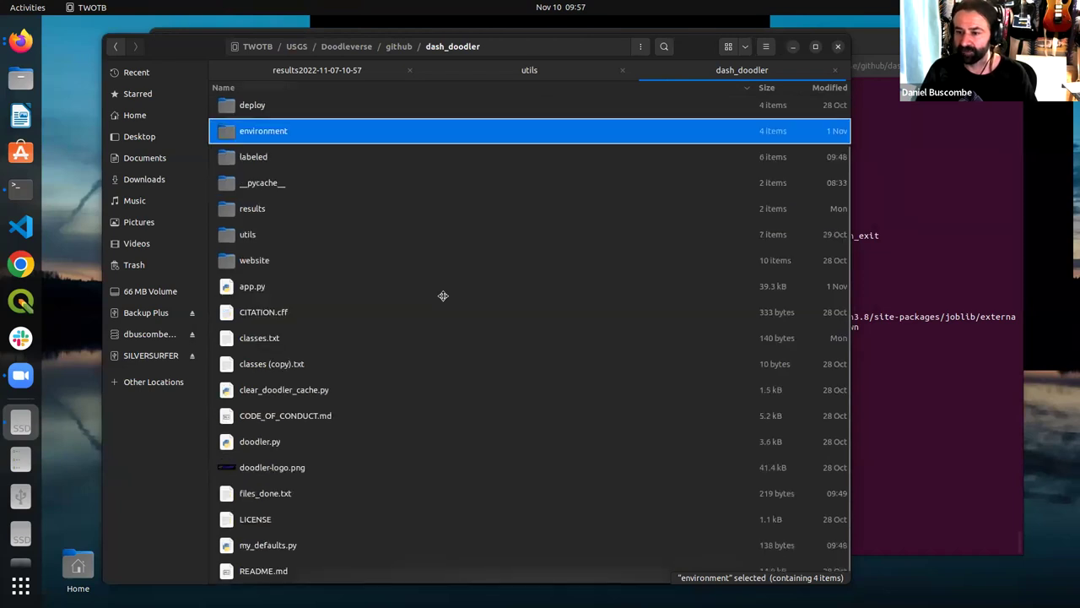
scroll(444, 295, up, 1)
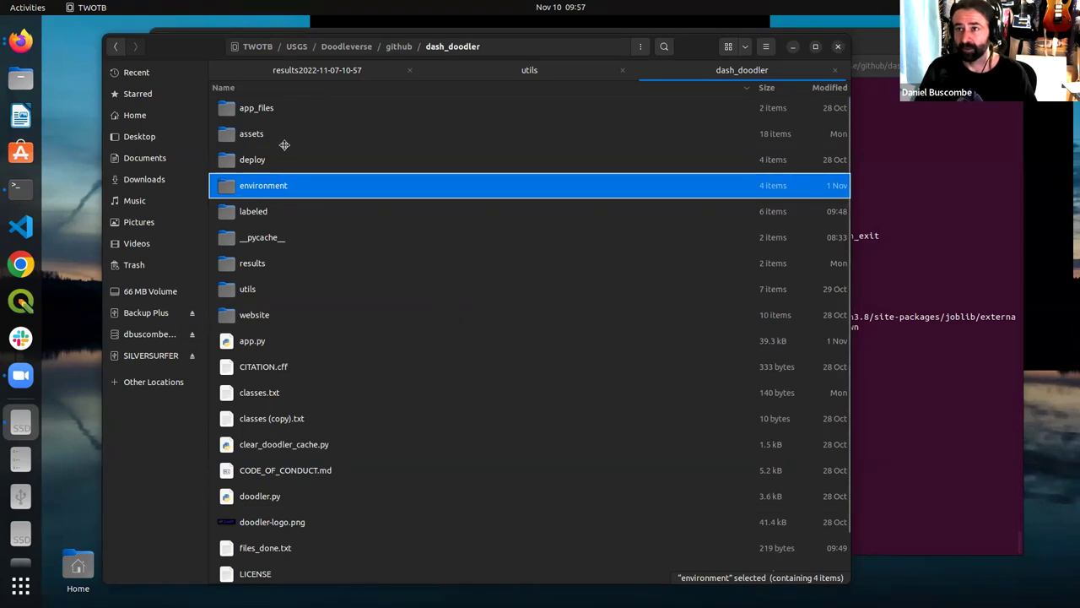
double_click(269, 116)
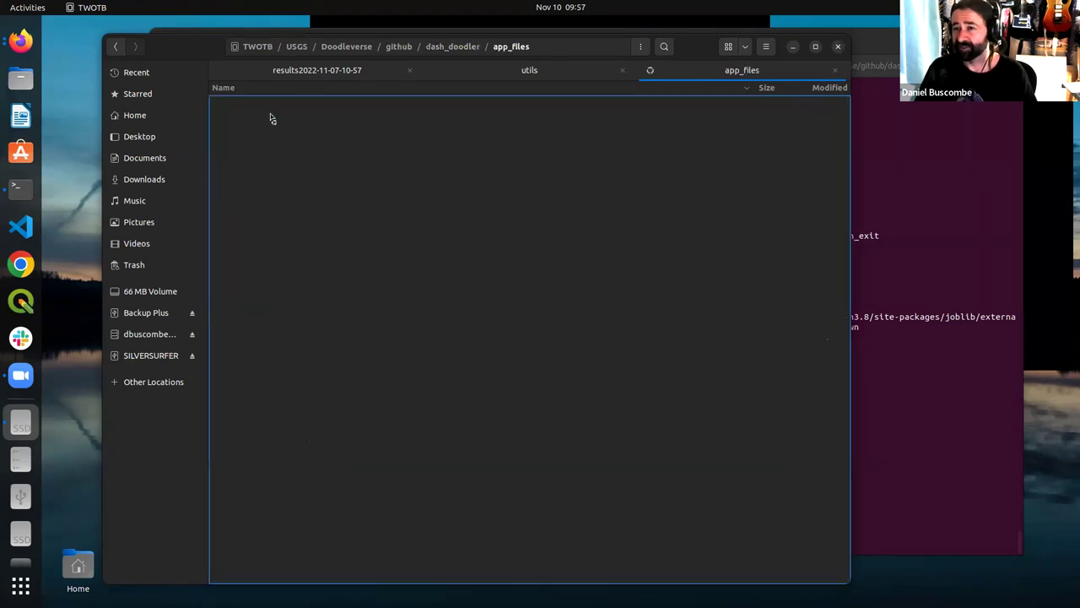
click(452, 49)
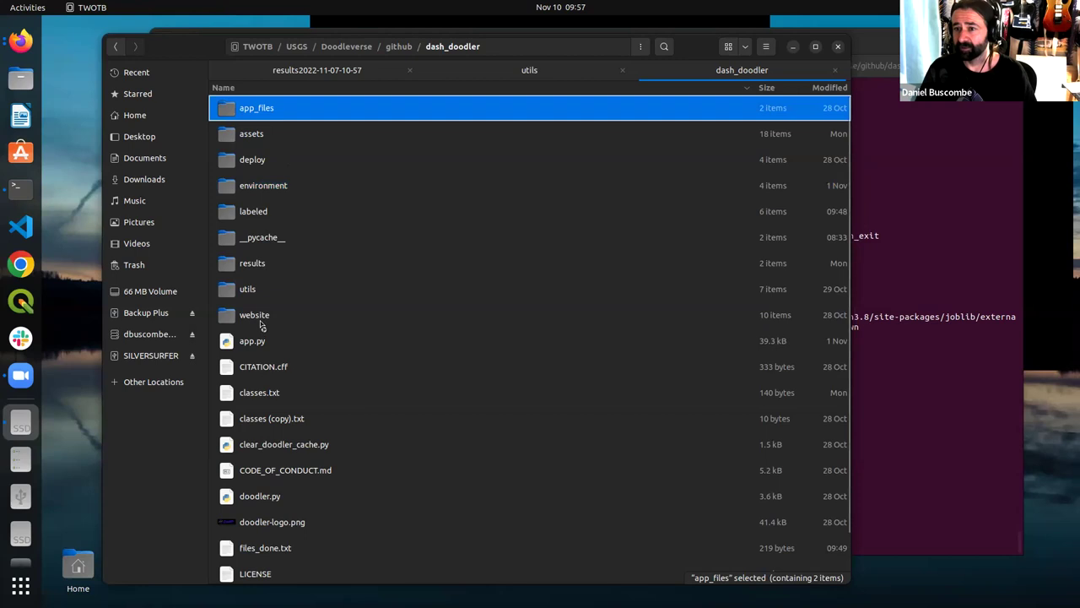
Point out app.py among the files in the dash_doodler folder
scroll(322, 384, down, 2)
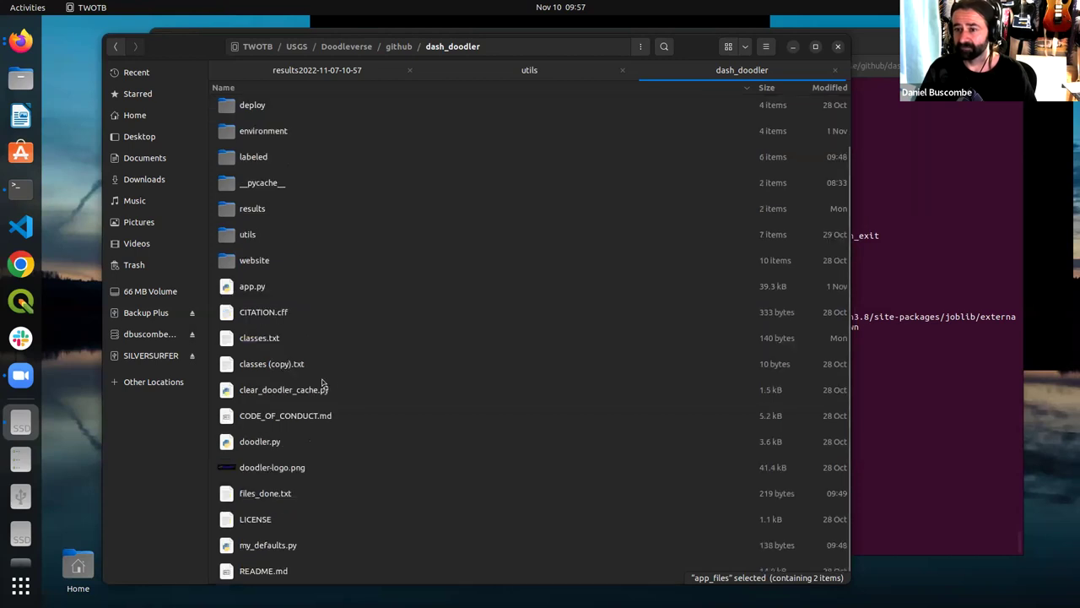
click(265, 292)
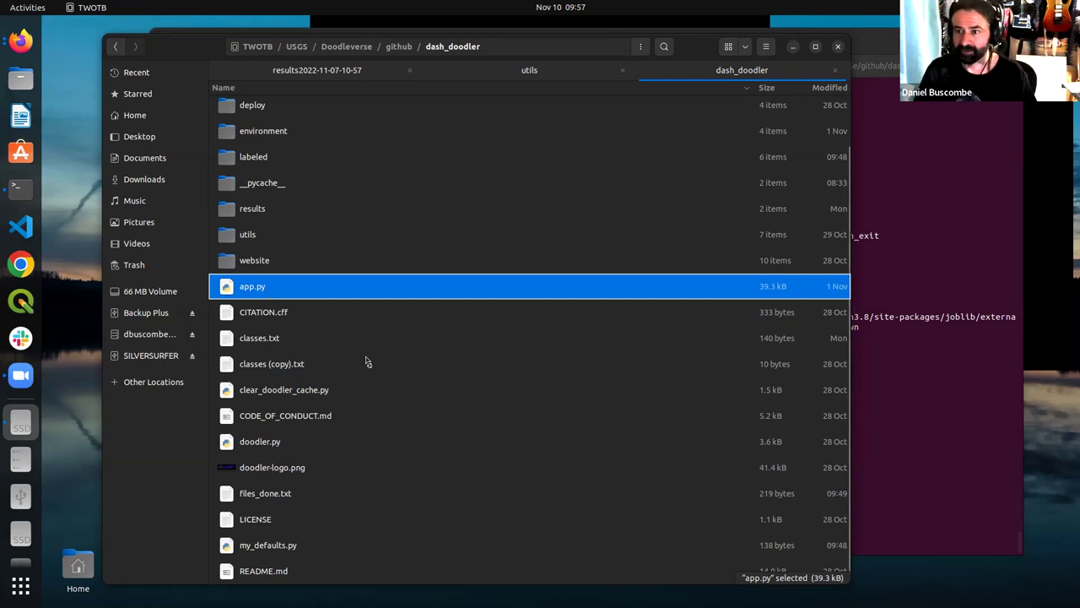
scroll(367, 361, up, 2)
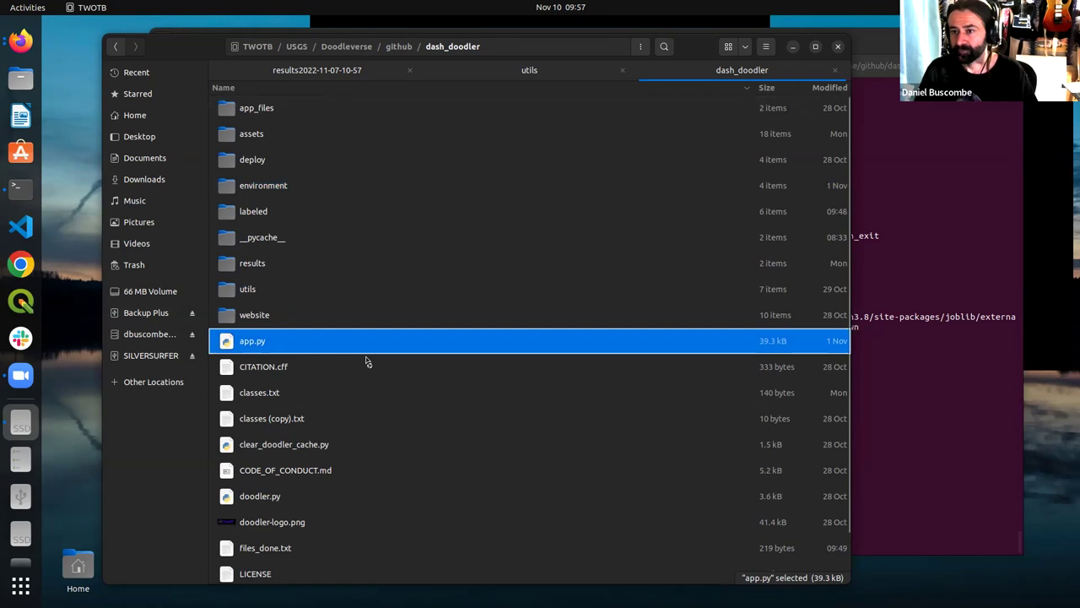
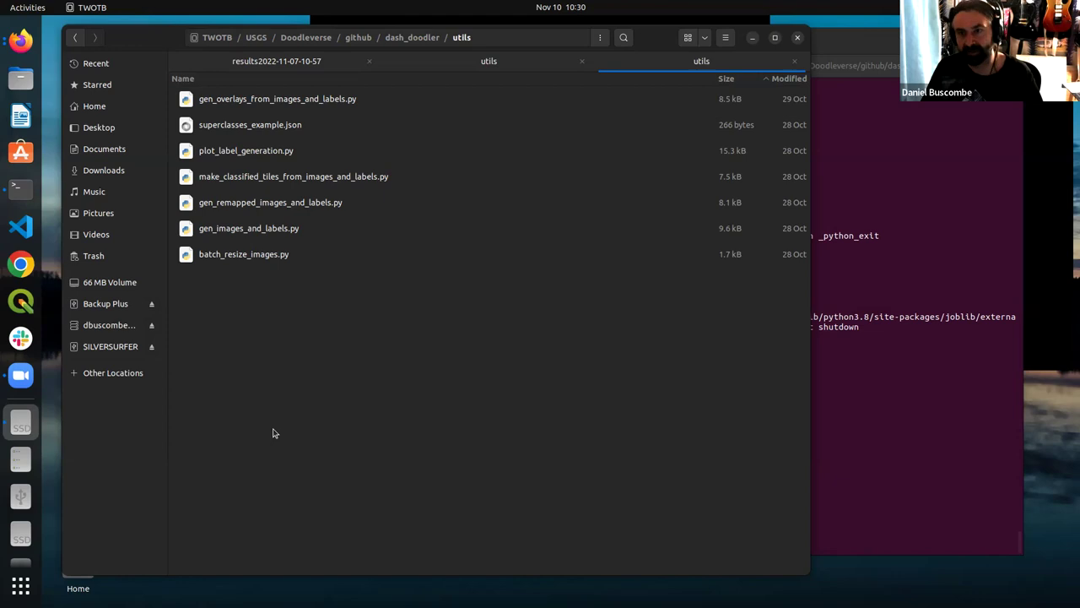
click(897, 441)
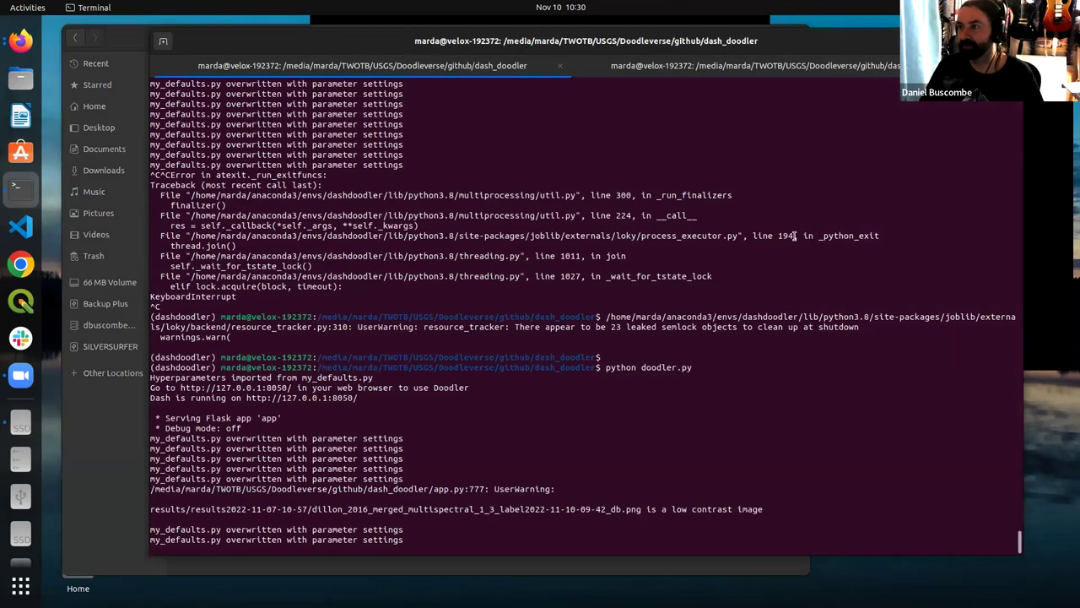
drag(333, 43, 315, 42)
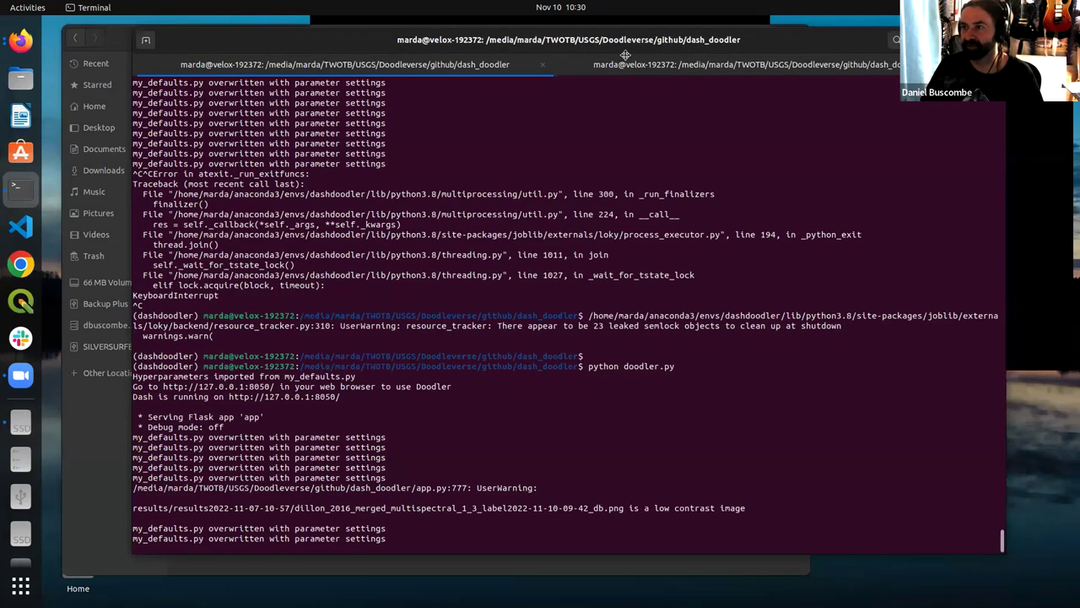
click(709, 65)
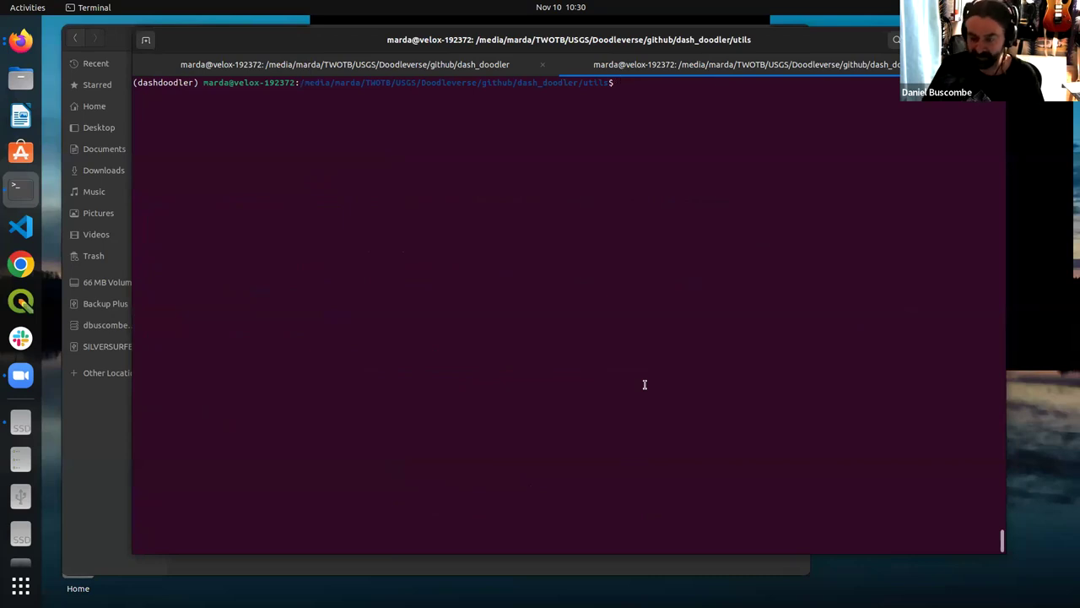
click(125, 448)
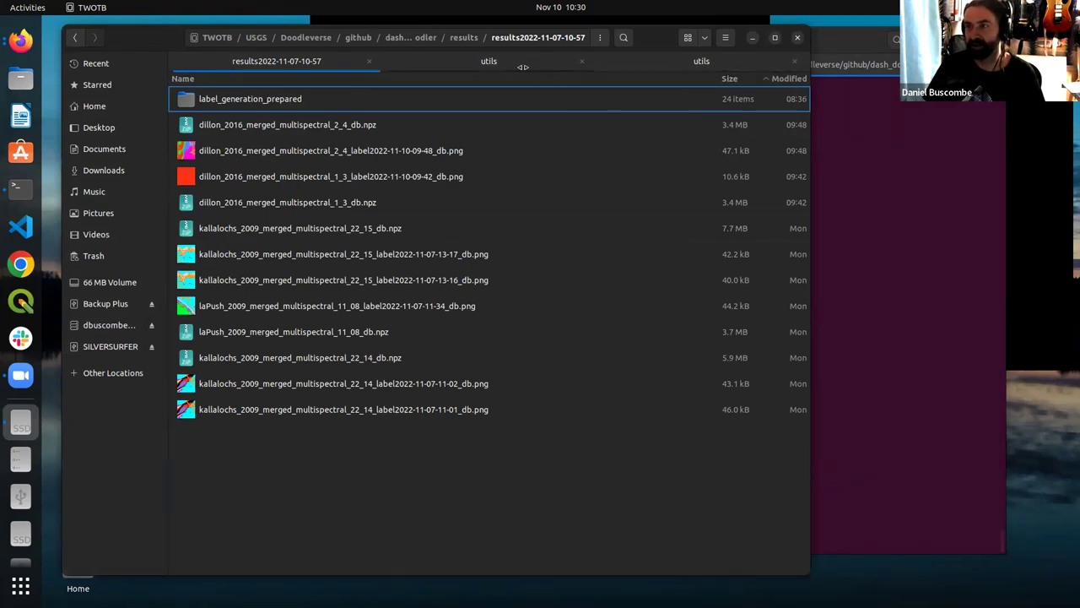
click(815, 308)
text(python gen_im)
key(Tab)
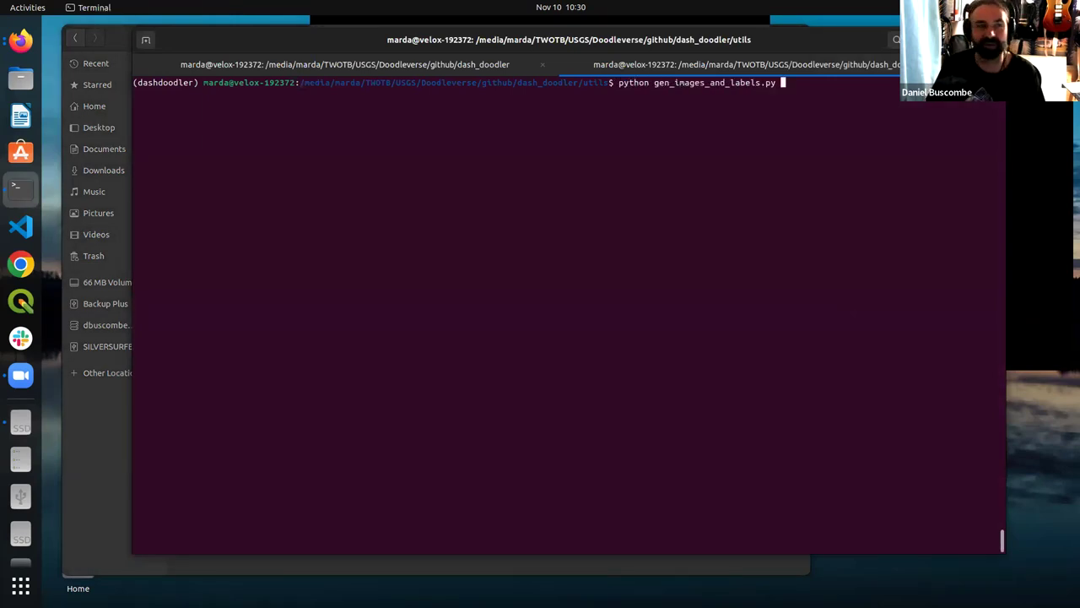
key(Return)
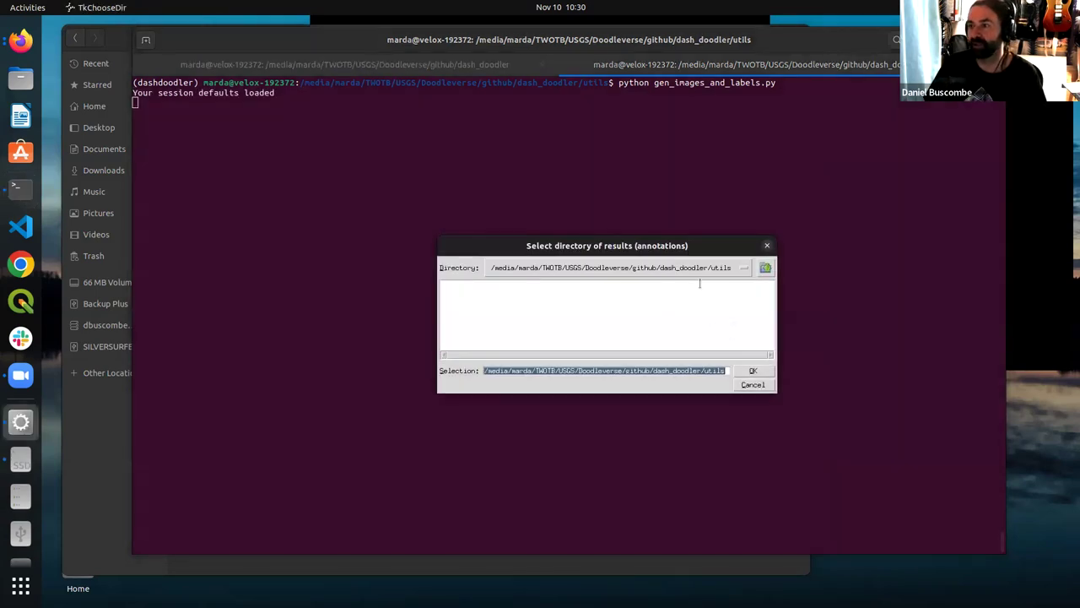
double_click(523, 297)
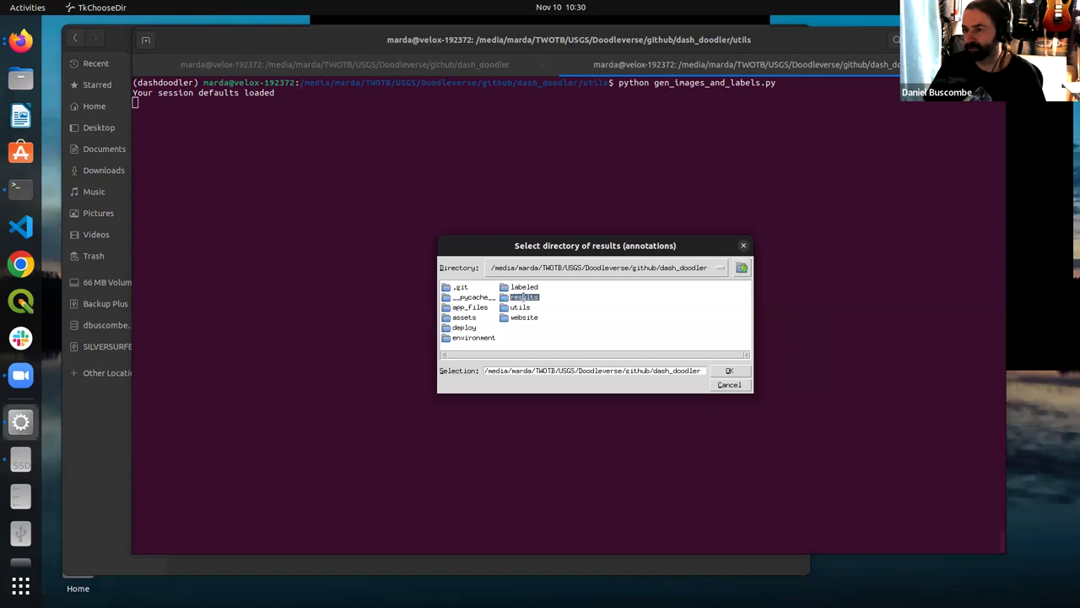
double_click(515, 287)
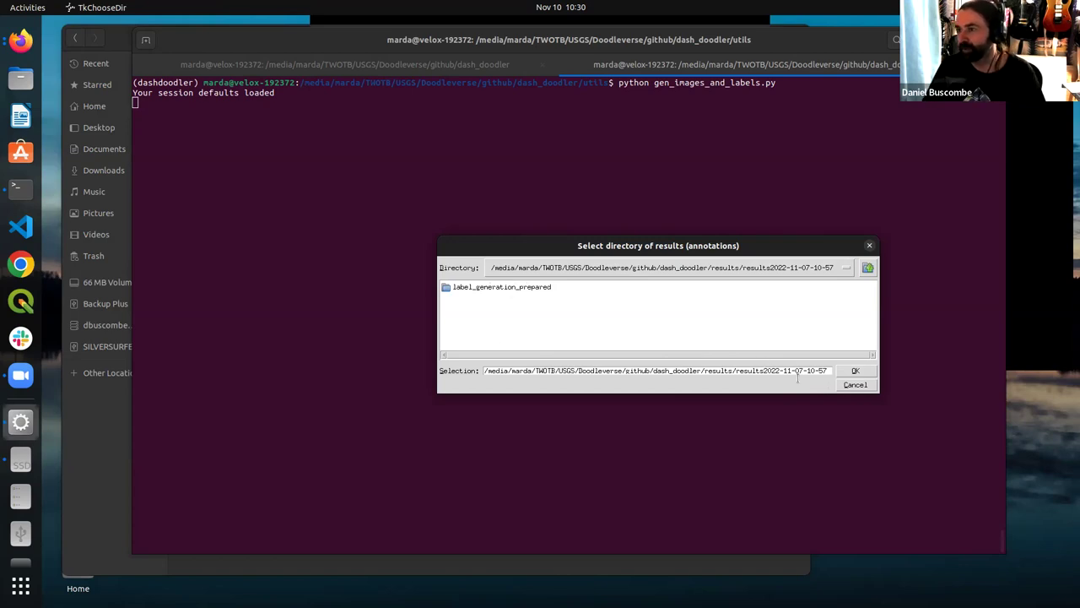
click(842, 372)
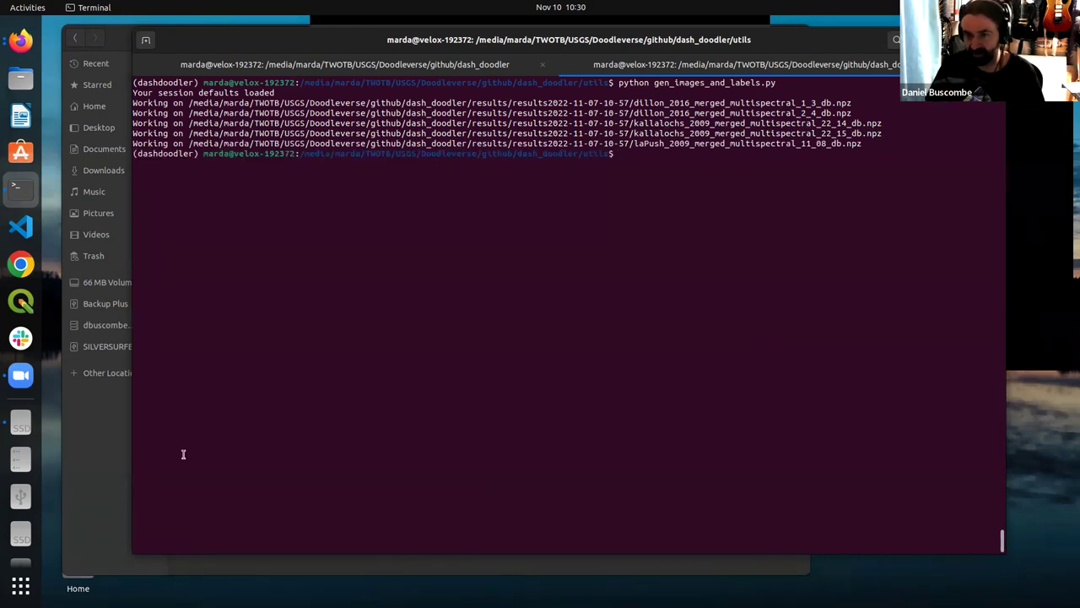
click(112, 464)
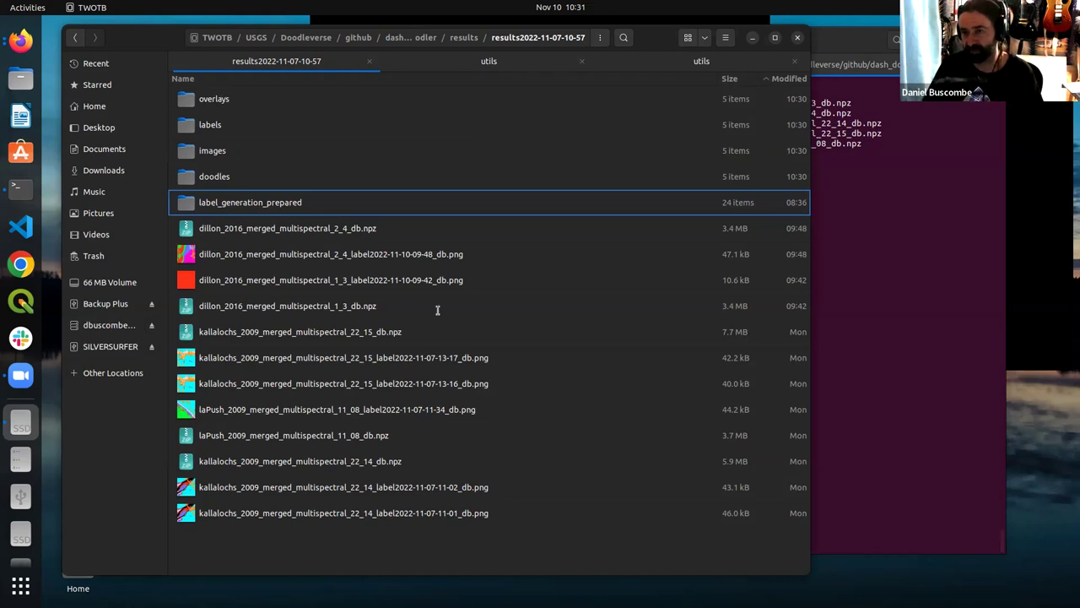
click(365, 231)
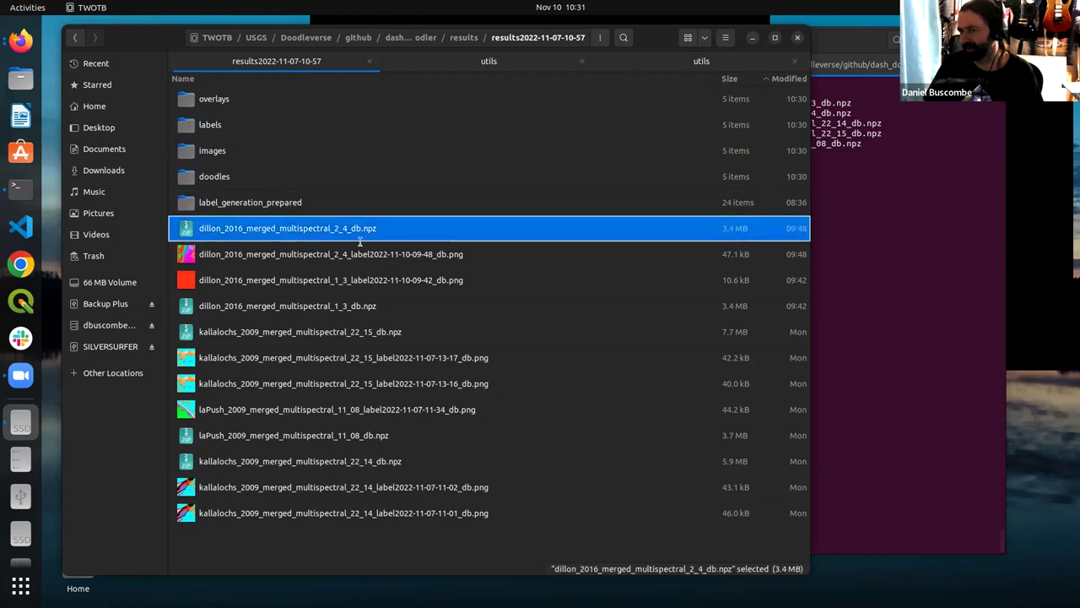
double_click(212, 150)
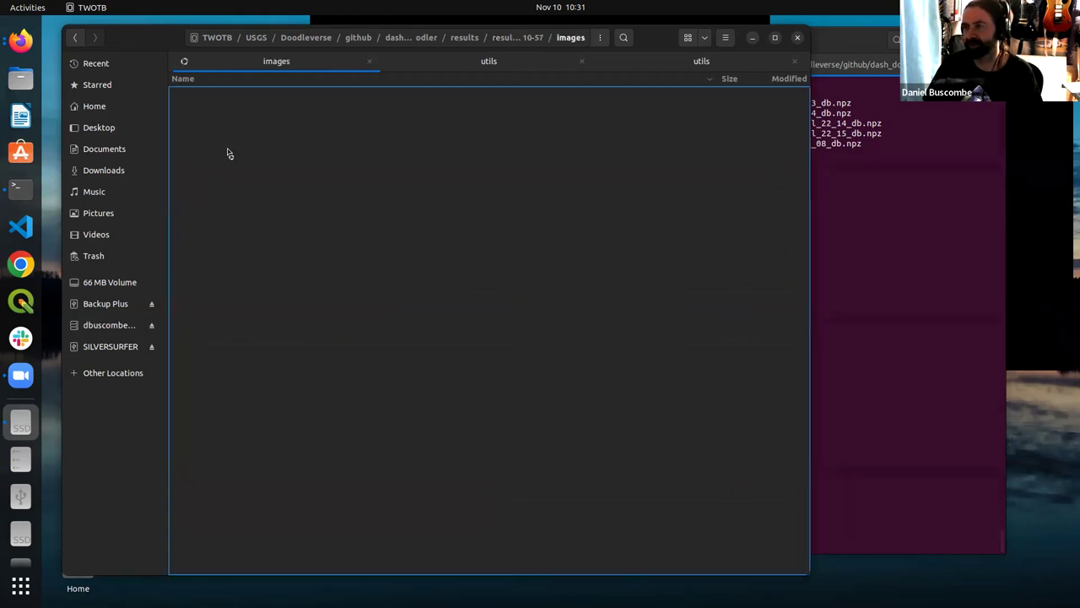
double_click(278, 203)
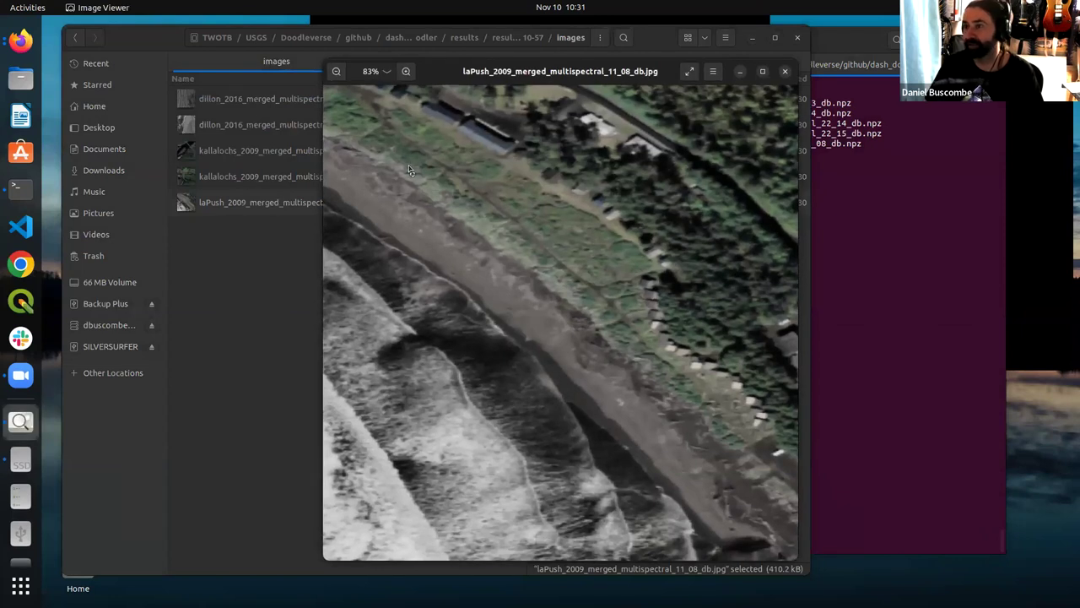
key(Right)
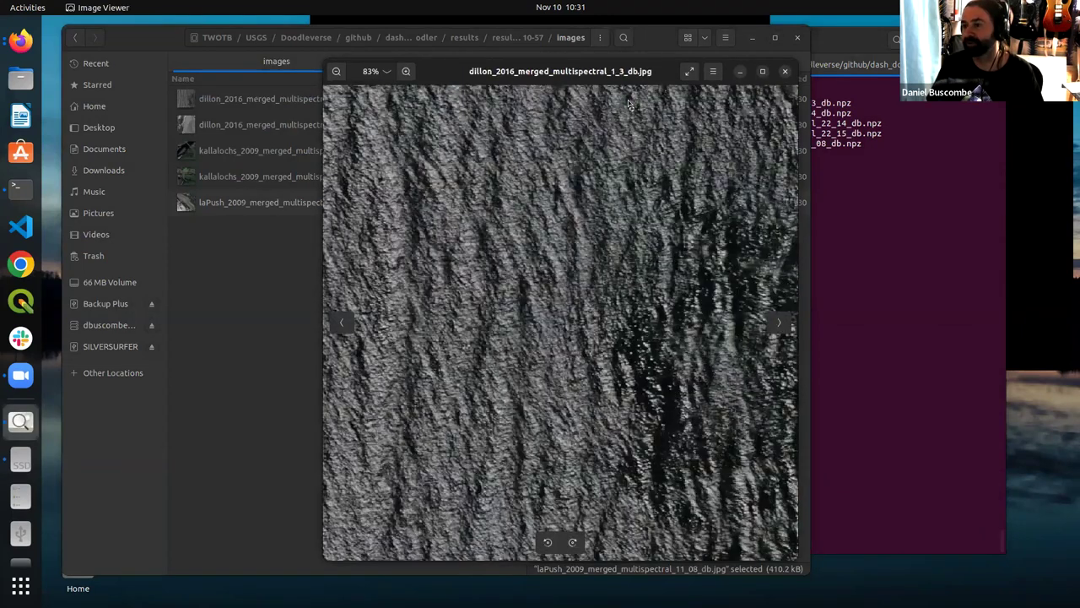
key(Right)
key(Right)
key(Escape)
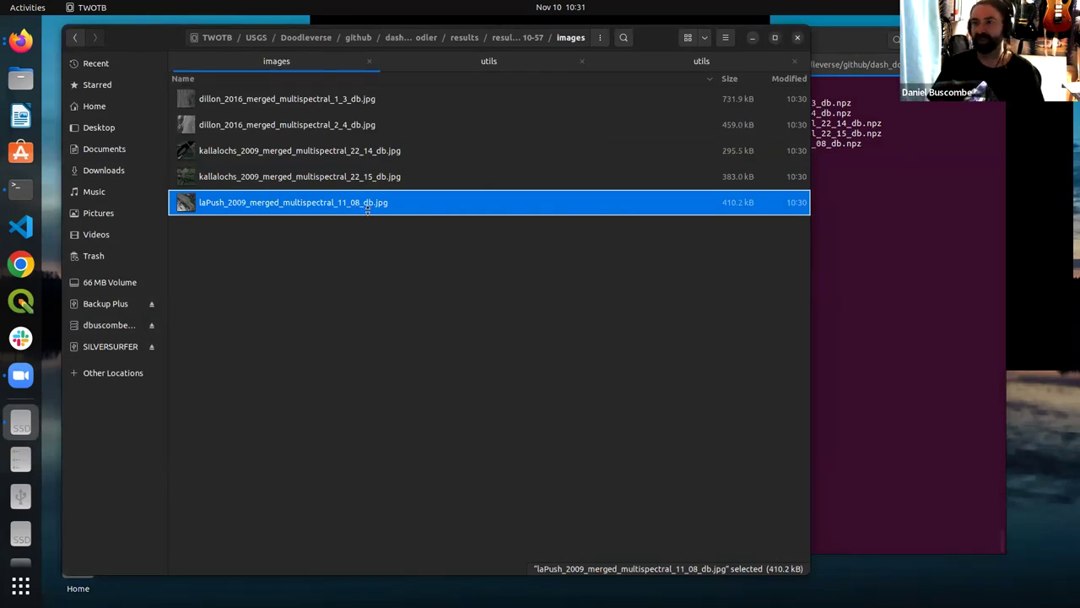
click(507, 39)
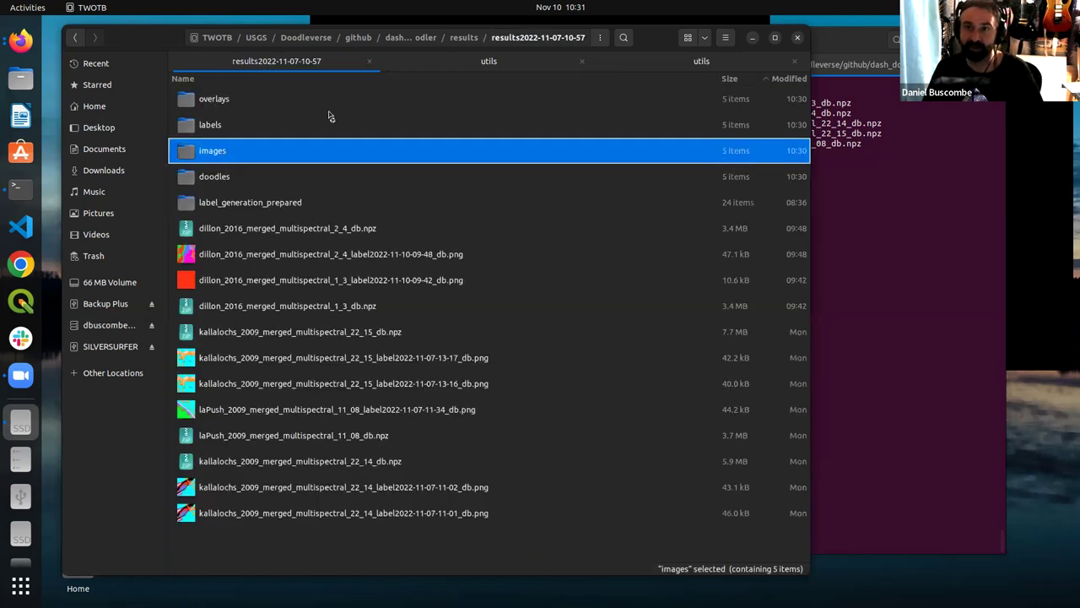
Browse the label images in the labels folder, starting with laPush_2009_merged_multispectral_11_08_db_label.jpg, and return to the results folder
double_click(234, 135)
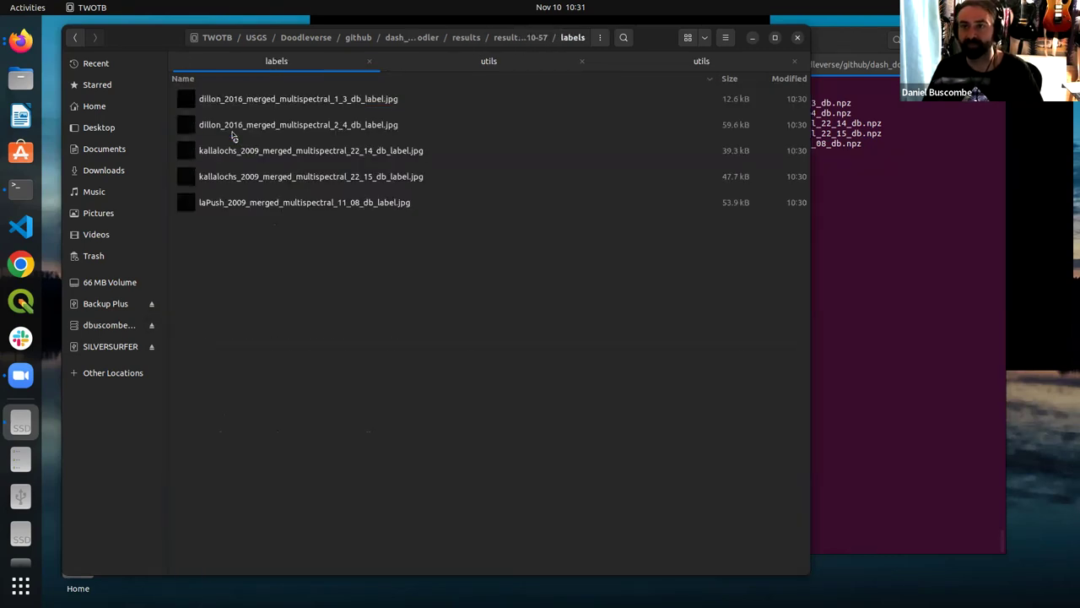
double_click(354, 205)
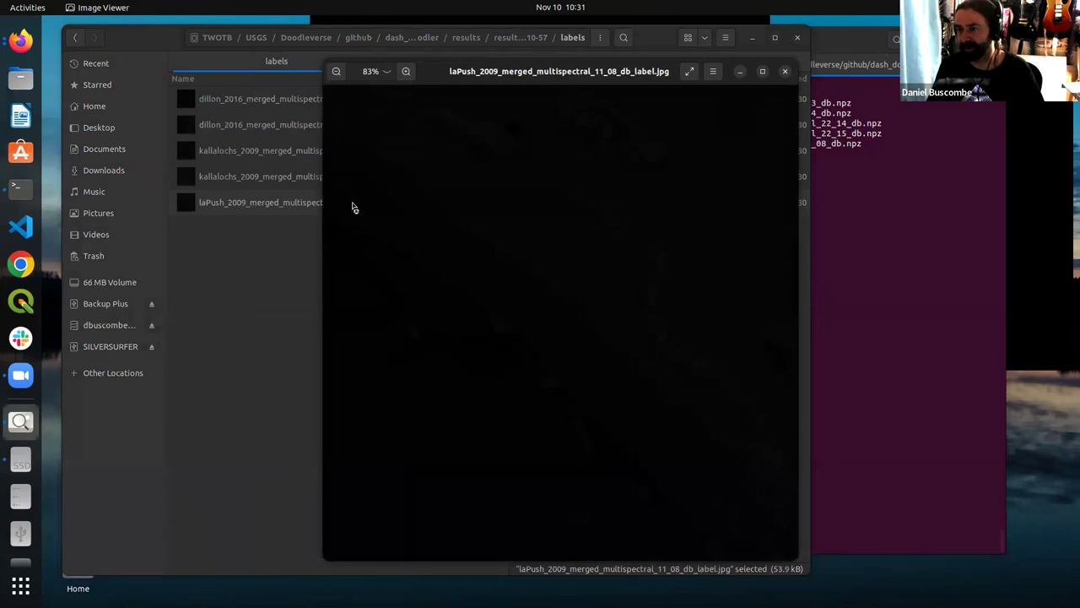
key(Right)
key(Left)
key(Right)
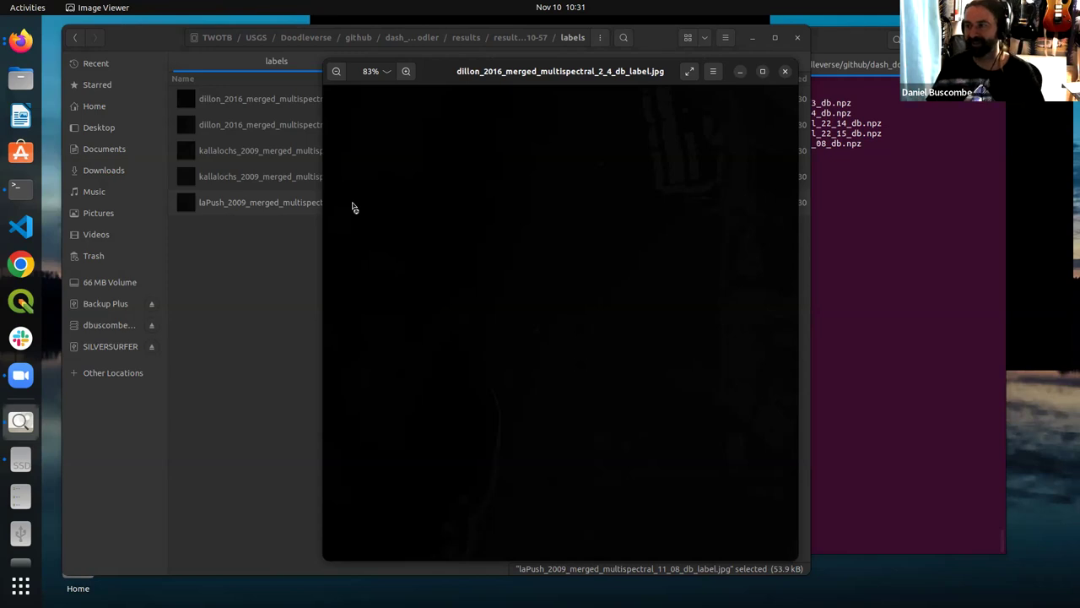
click(785, 73)
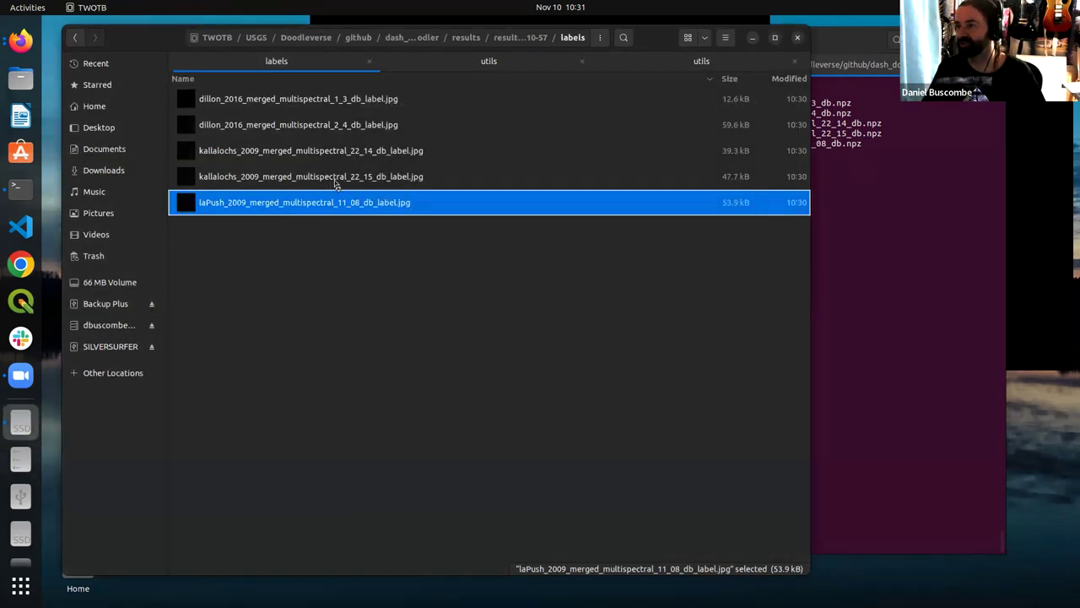
click(520, 42)
Open dillon_2016_merged_multispectral_1_3_db_overlay.png from the overlays folder and reposition the viewer window so the whole image fits on screen
click(241, 108)
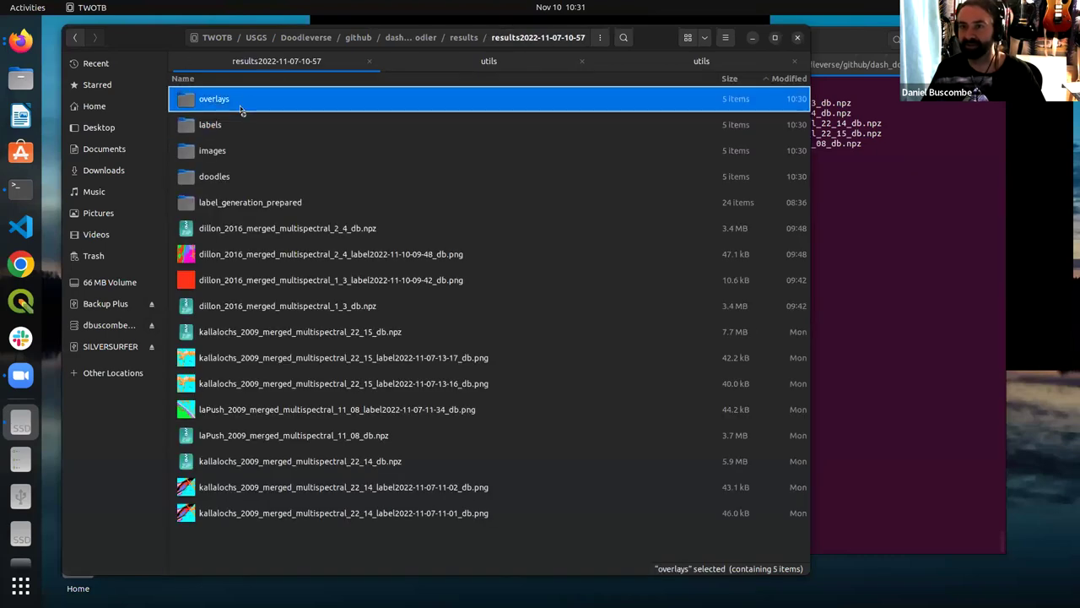
double_click(241, 108)
double_click(322, 111)
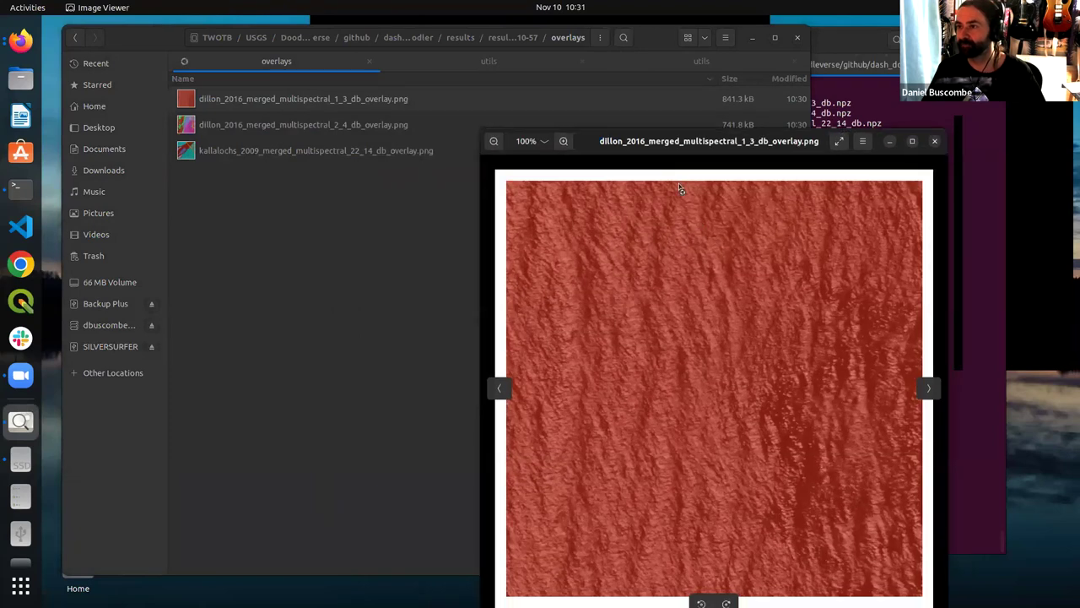
drag(657, 143, 524, 101)
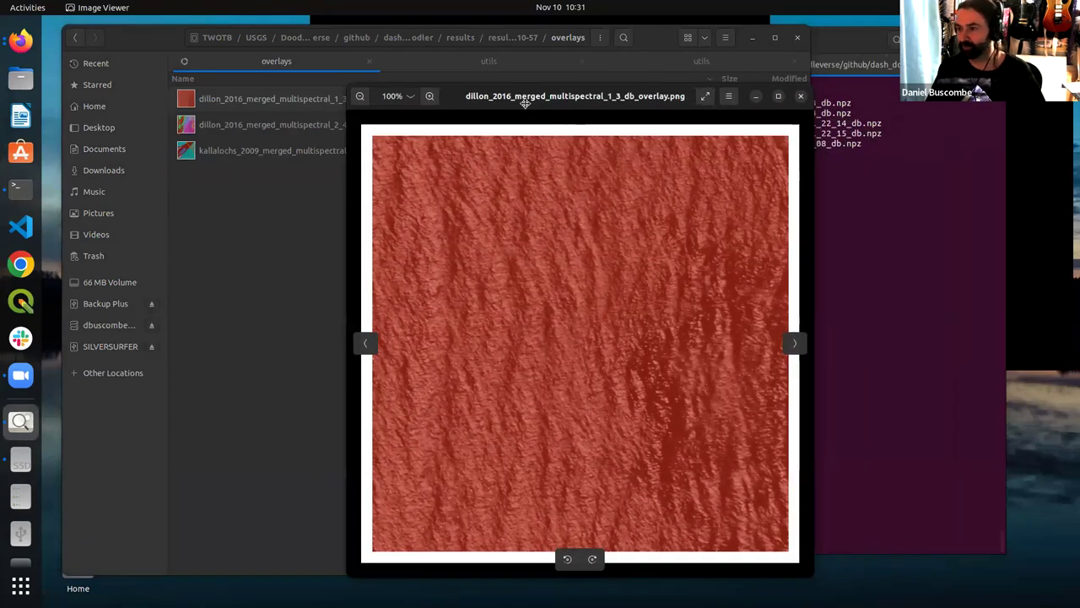
Look through the remaining dillon, kallalochs and laPush overlay images, close the viewer, and return to the results folder
key(Right)
key(Right)
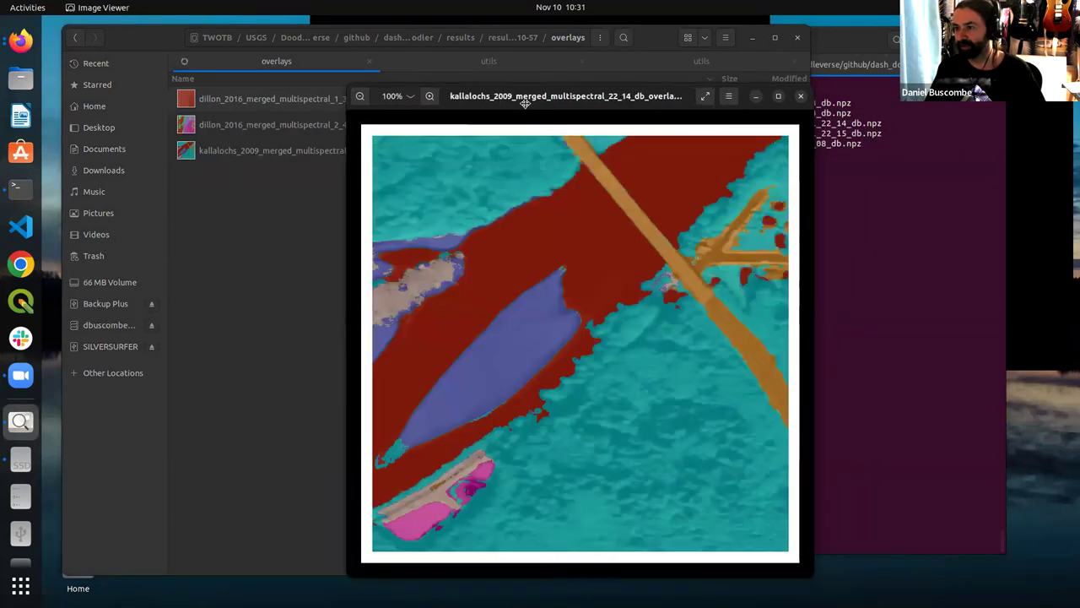
key(Left)
key(Right)
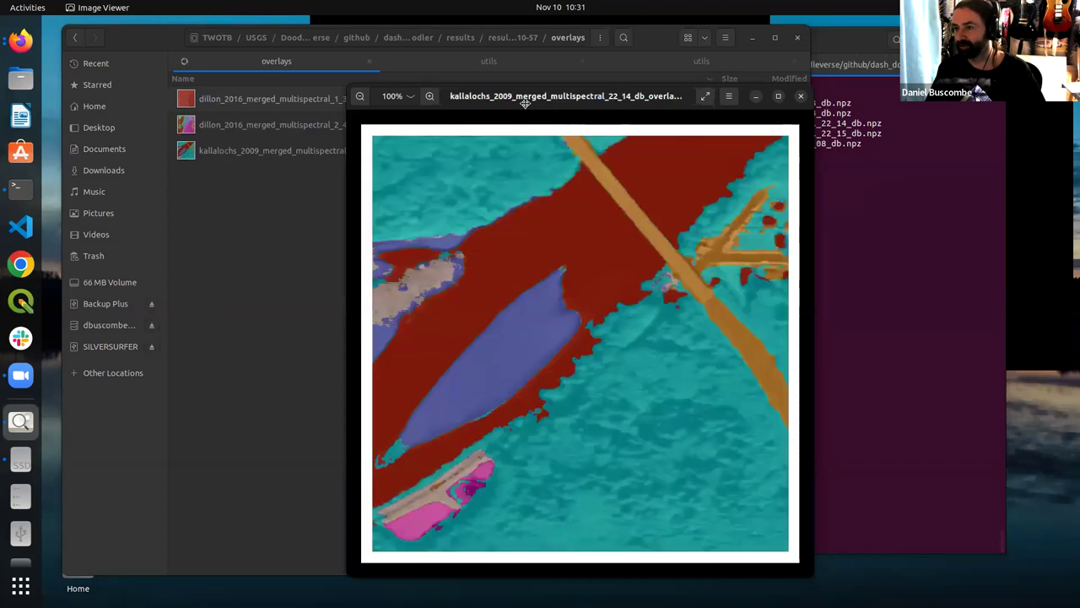
key(Right)
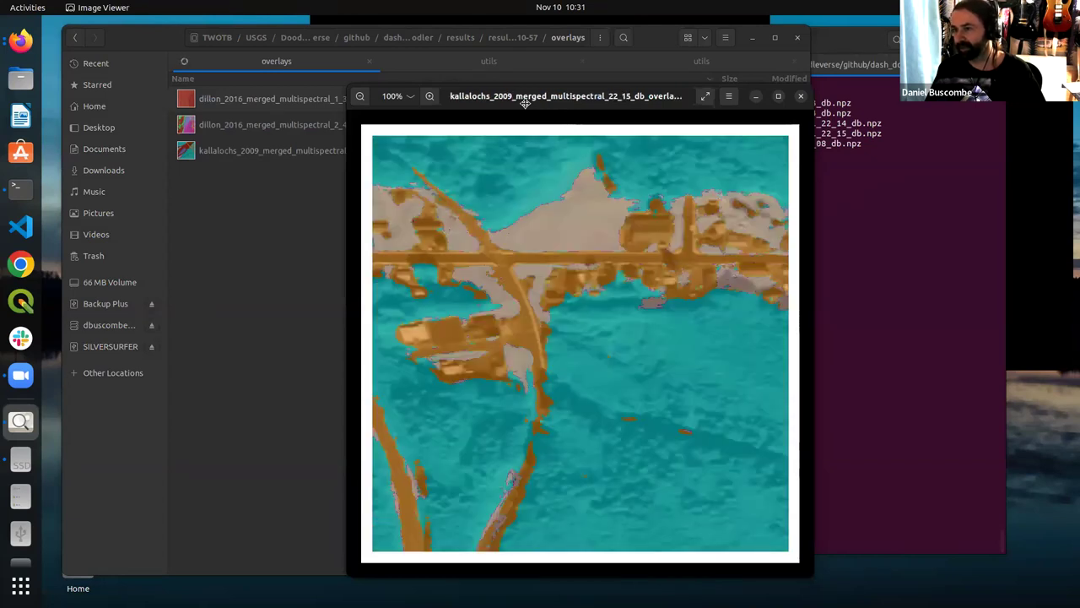
key(Right)
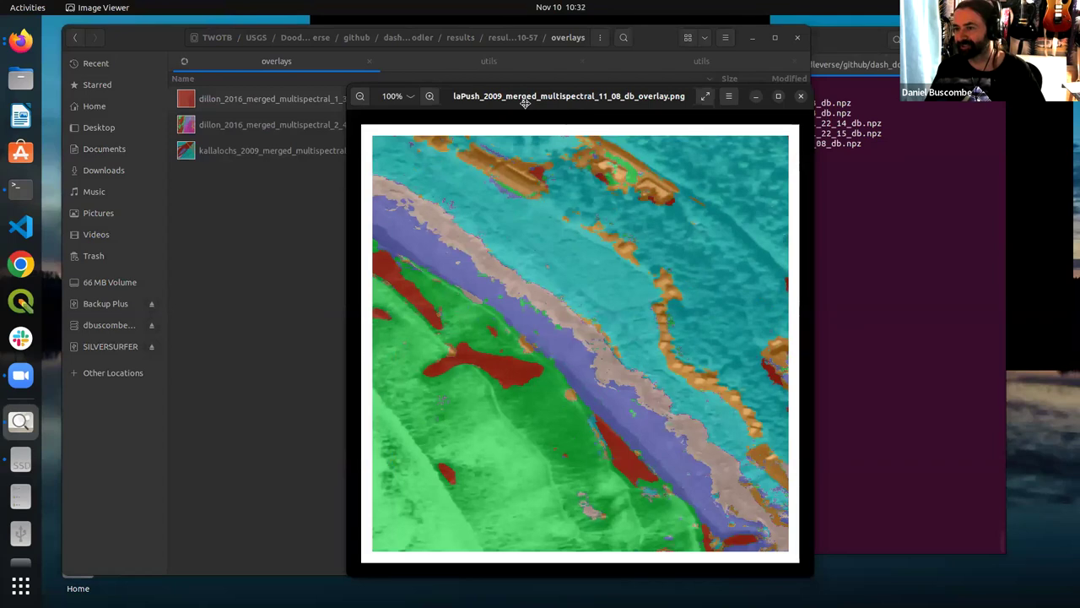
key(Left)
key(Left)
key(Right)
key(Right)
click(801, 96)
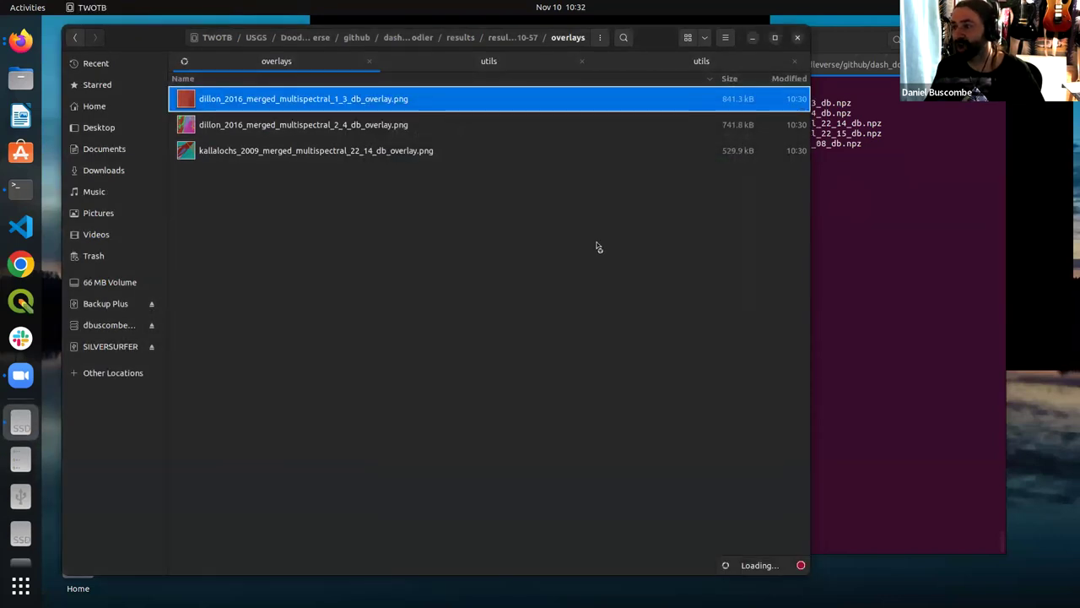
click(495, 42)
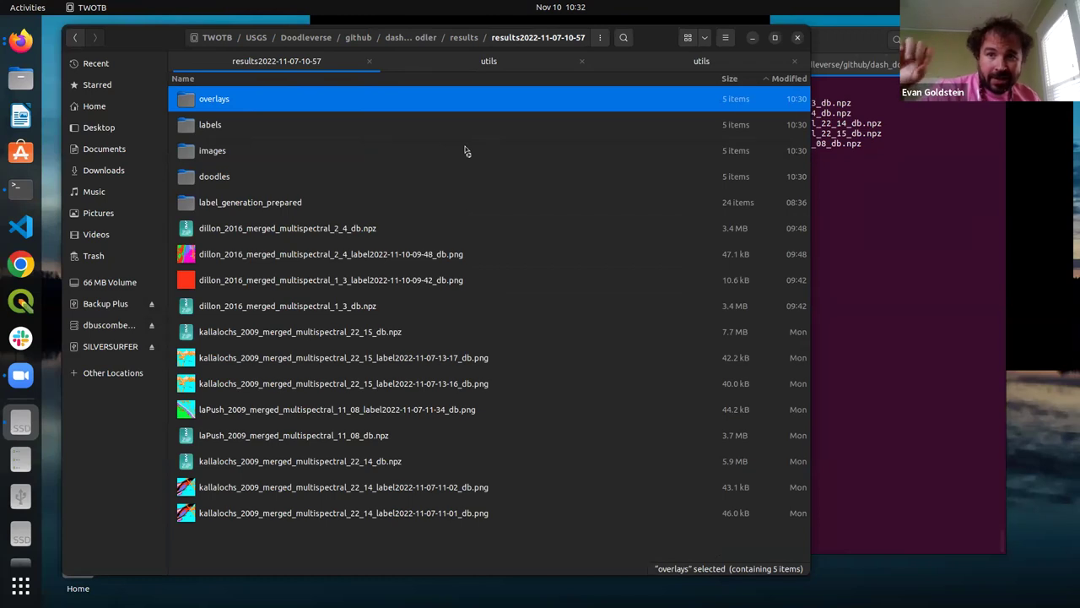
Reopen the overlays folder, examine laPush_2009_merged_multispectral_11_08_db_overlay.png, and return to the results folder
double_click(224, 99)
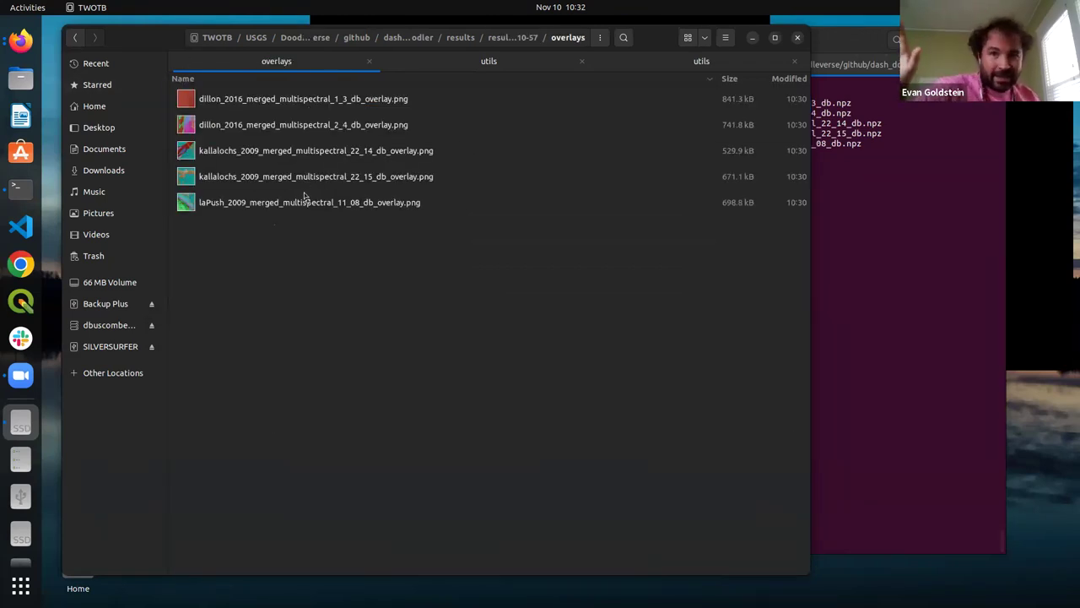
double_click(304, 203)
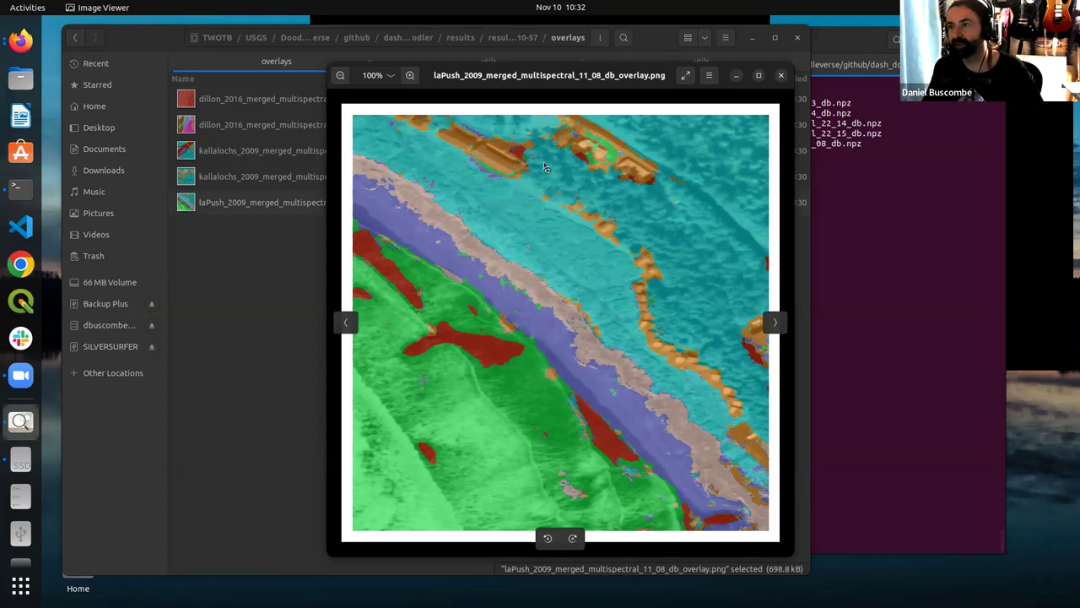
drag(486, 85, 410, 83)
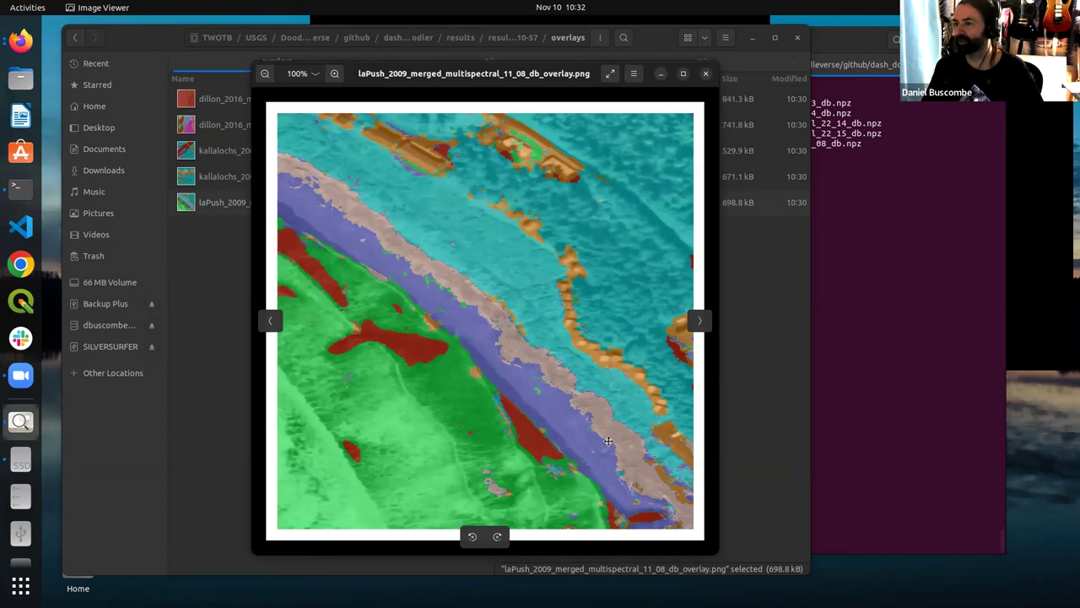
click(705, 74)
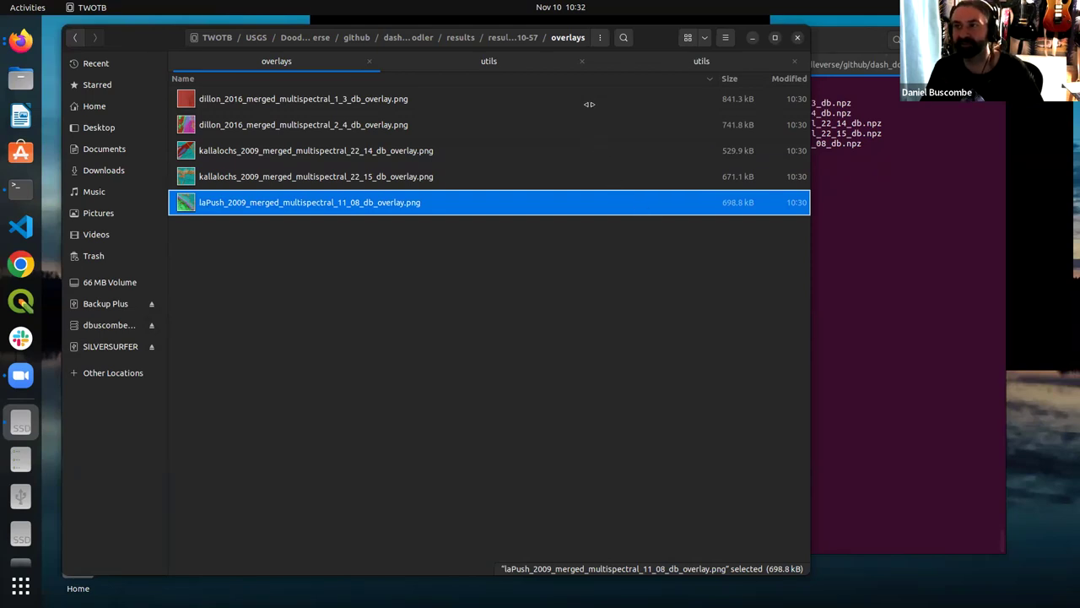
click(518, 37)
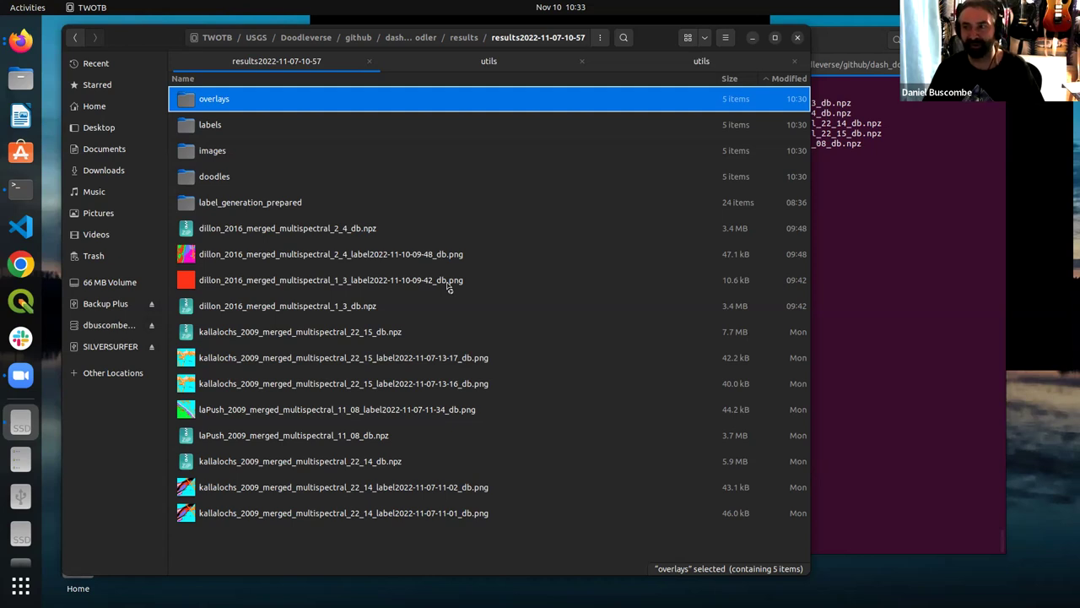
Browse the doodles folder's images from dillon_2016_merged_multispectral_1_3 to kallalochs_2009_merged_multispectral_22_15, close the viewer, and shift the file window slightly down
double_click(225, 179)
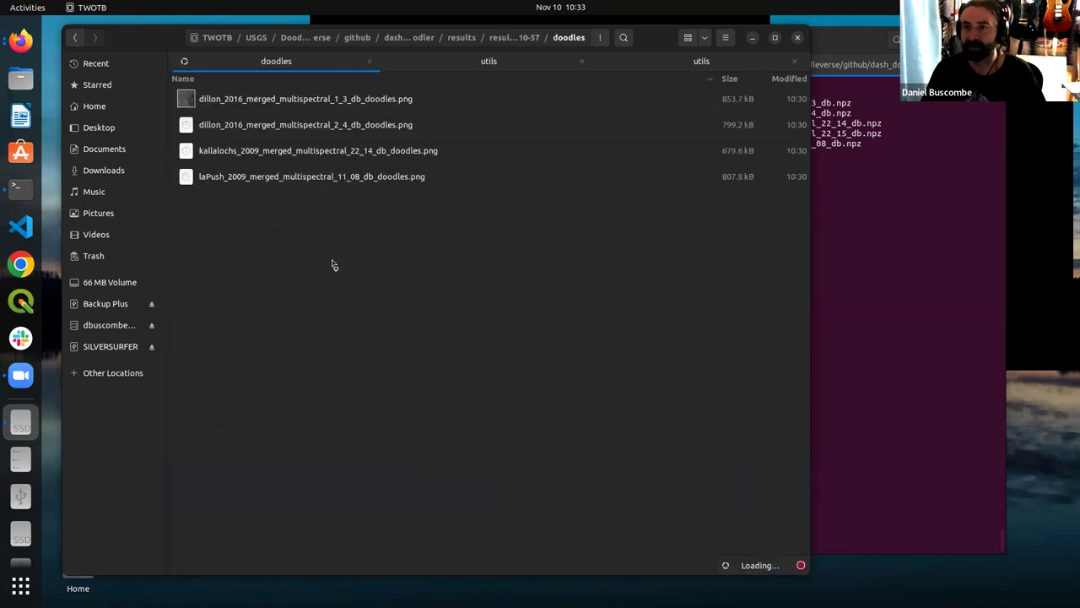
double_click(344, 110)
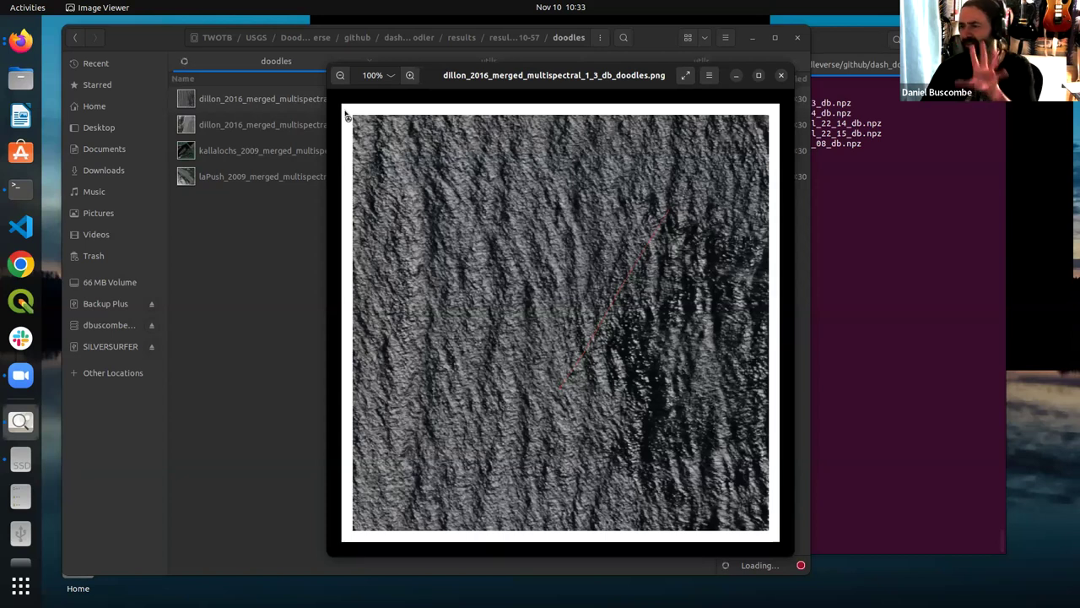
key(Right)
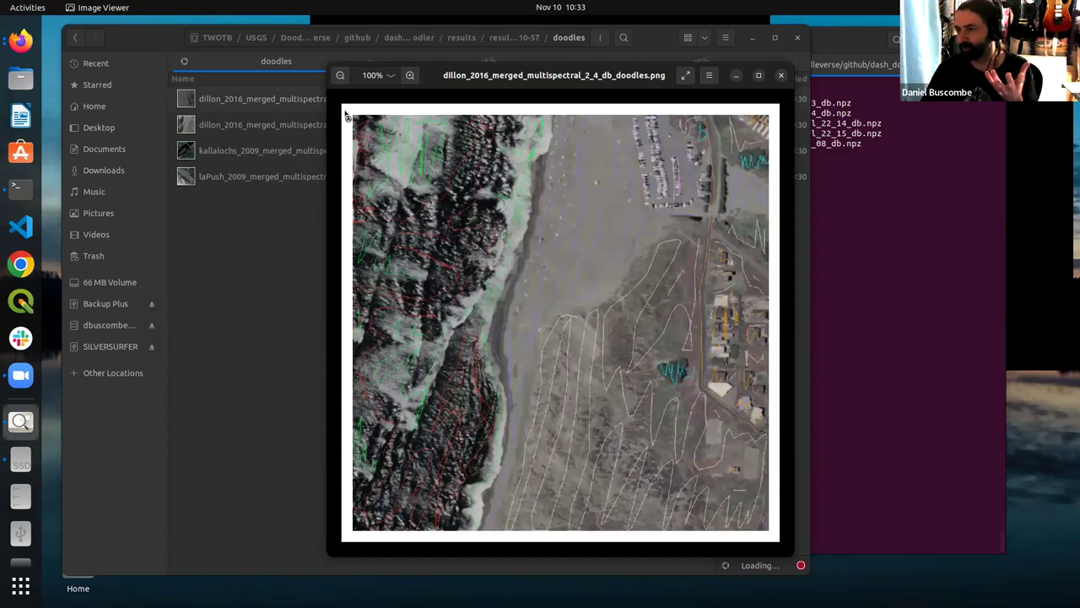
key(Right)
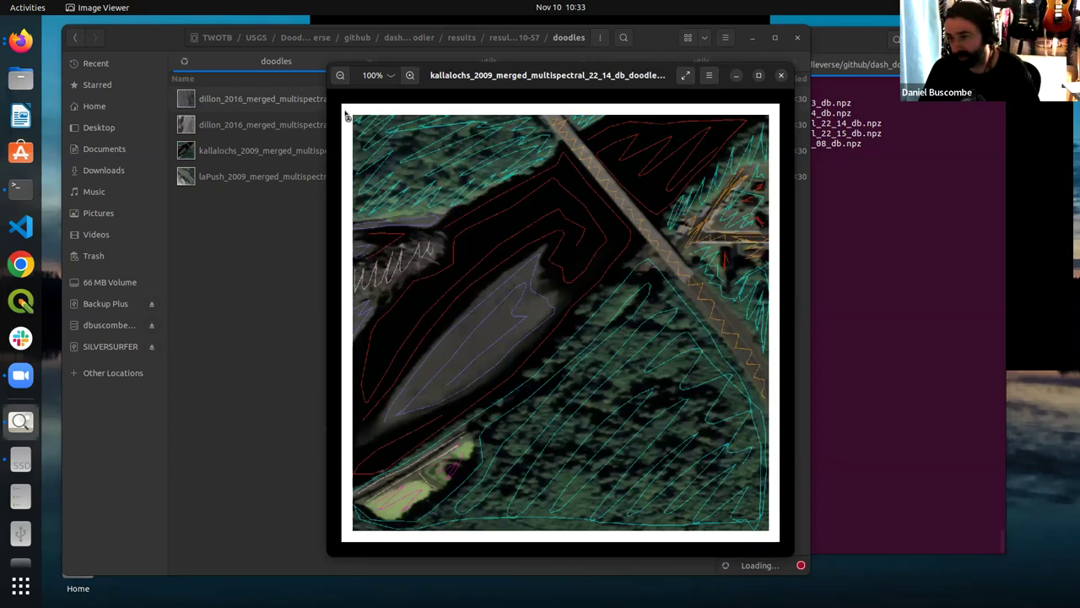
key(Right)
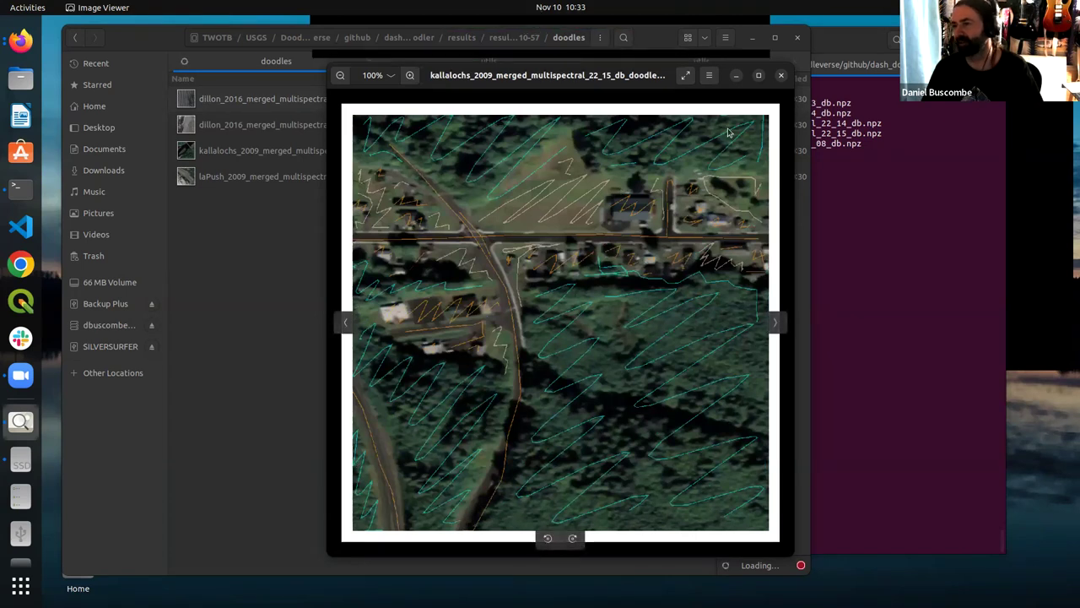
key(Escape)
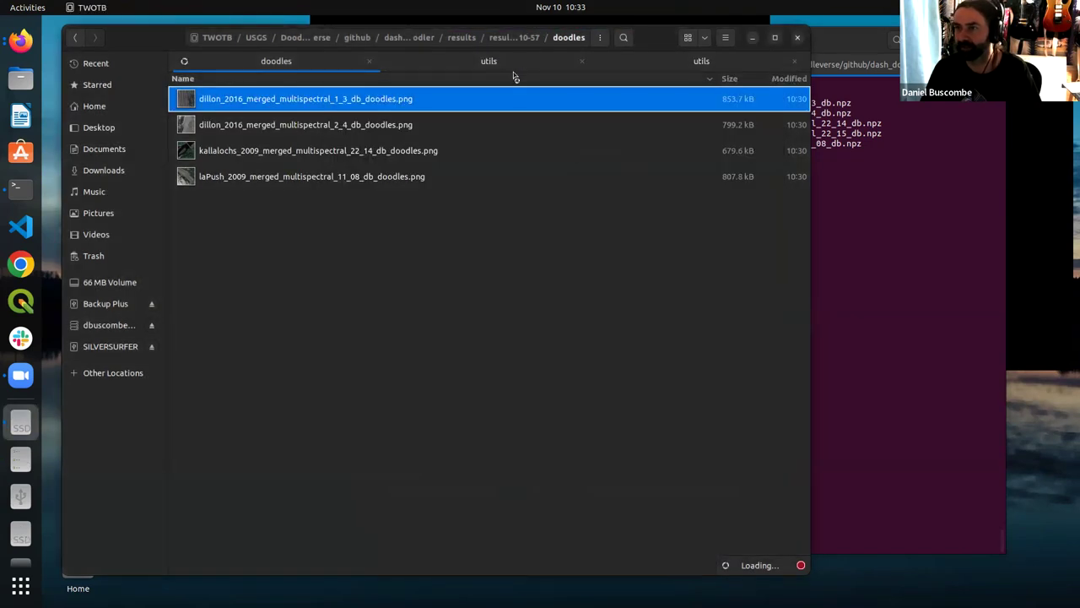
drag(156, 30, 153, 51)
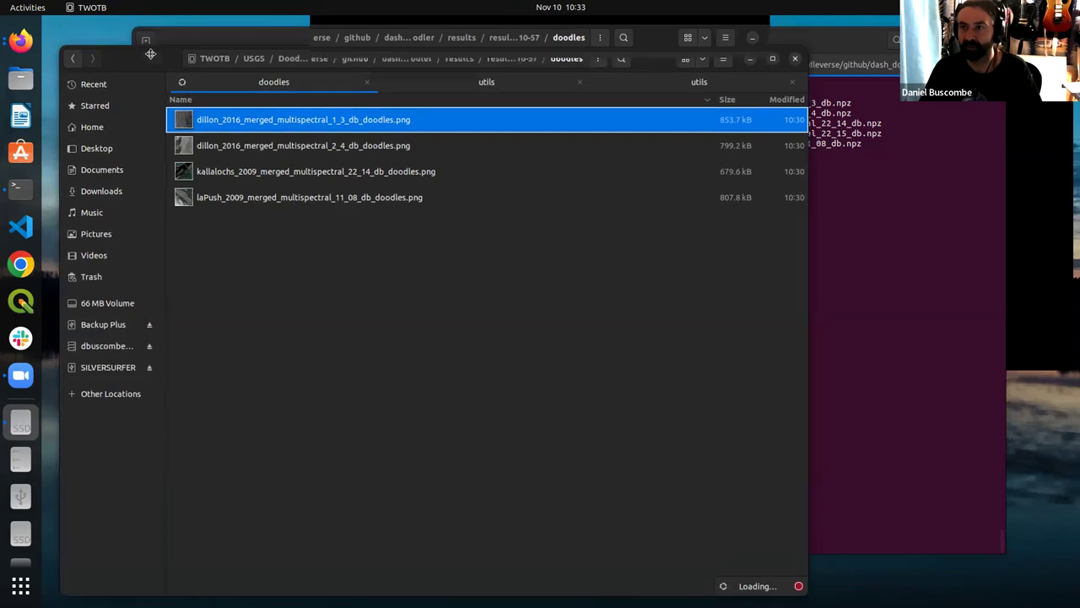
click(899, 320)
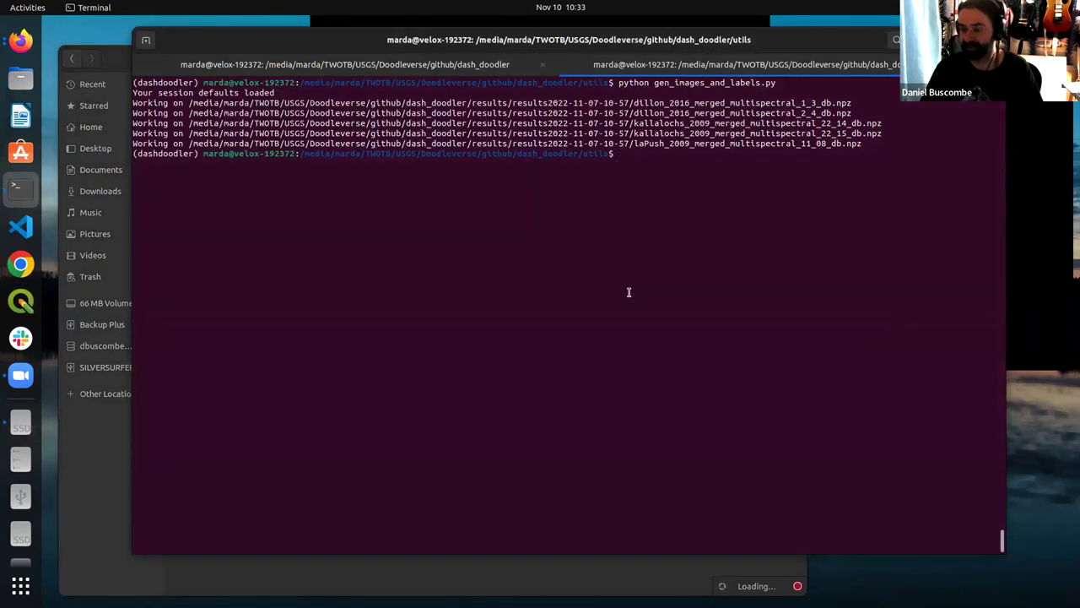
click(69, 437)
click(519, 58)
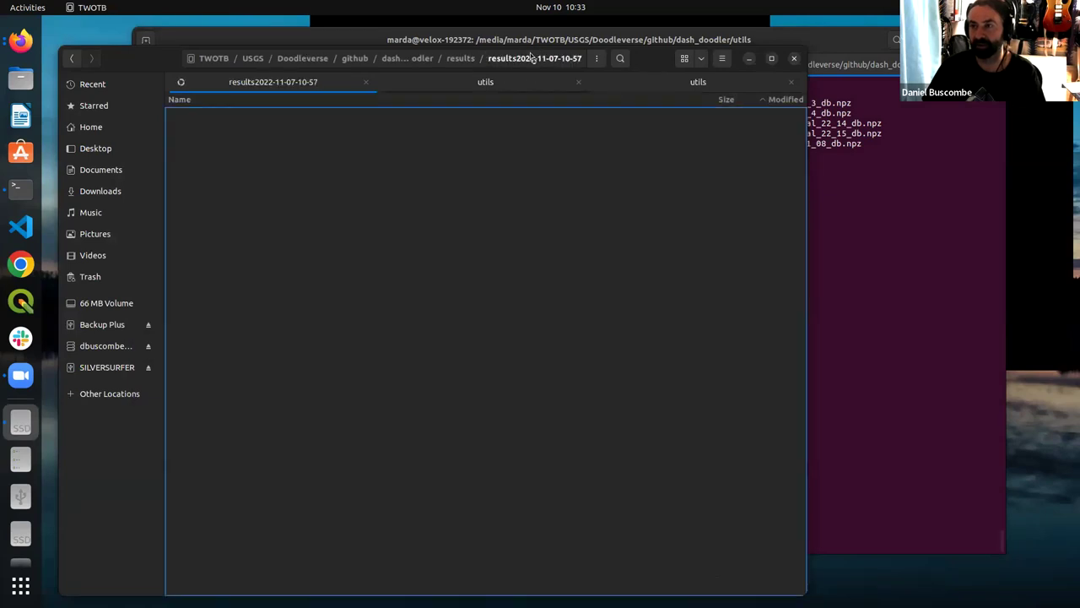
Switch to the terminal and run plot_label_generation.py with Python from the utils folder
click(828, 447)
text(python )
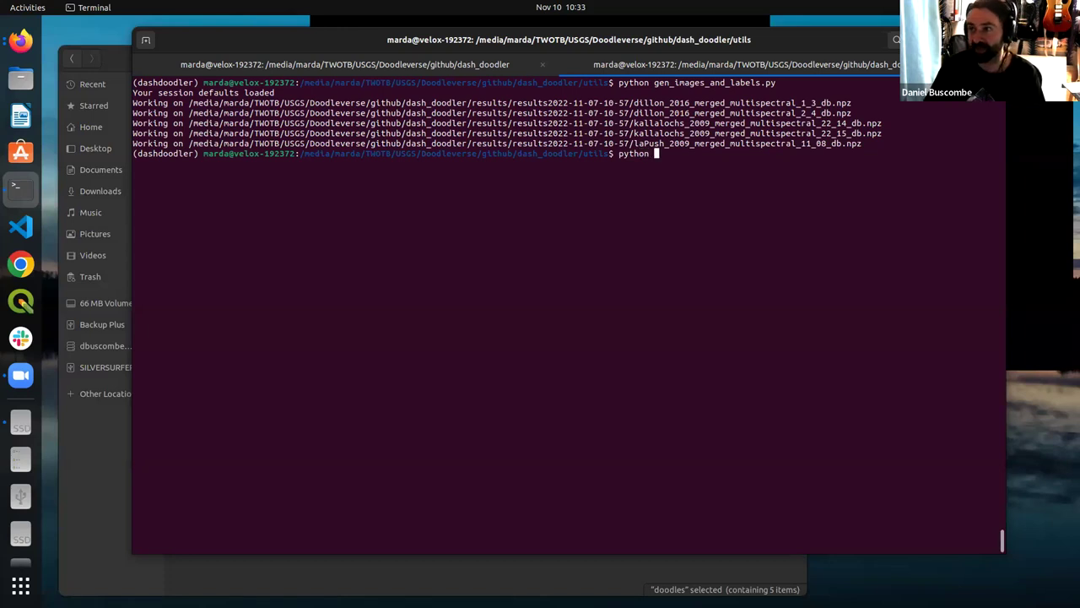
text(plot_label_generation.py)
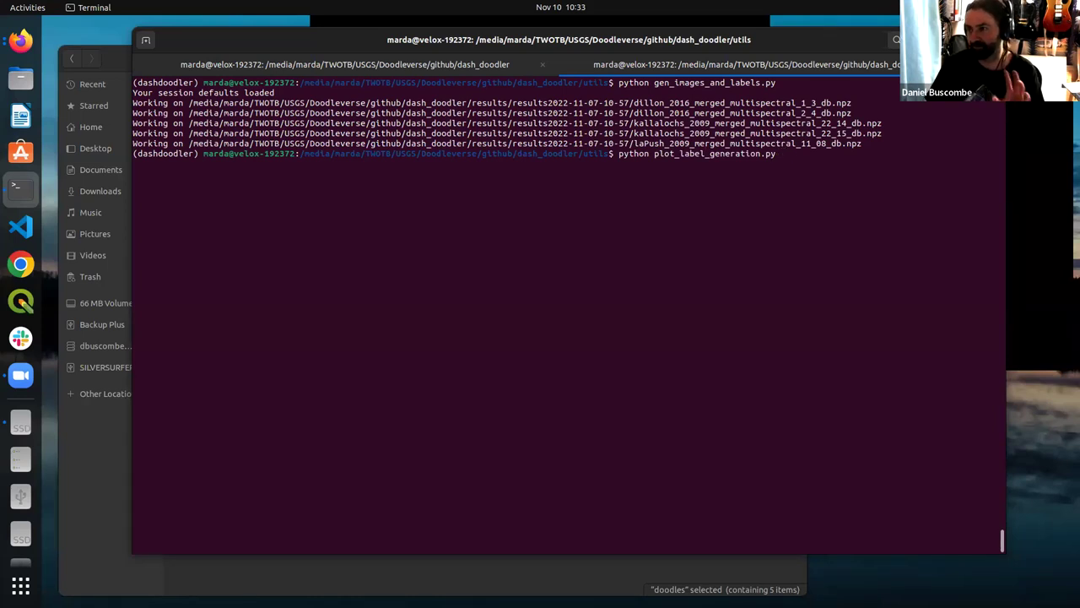
key(Return)
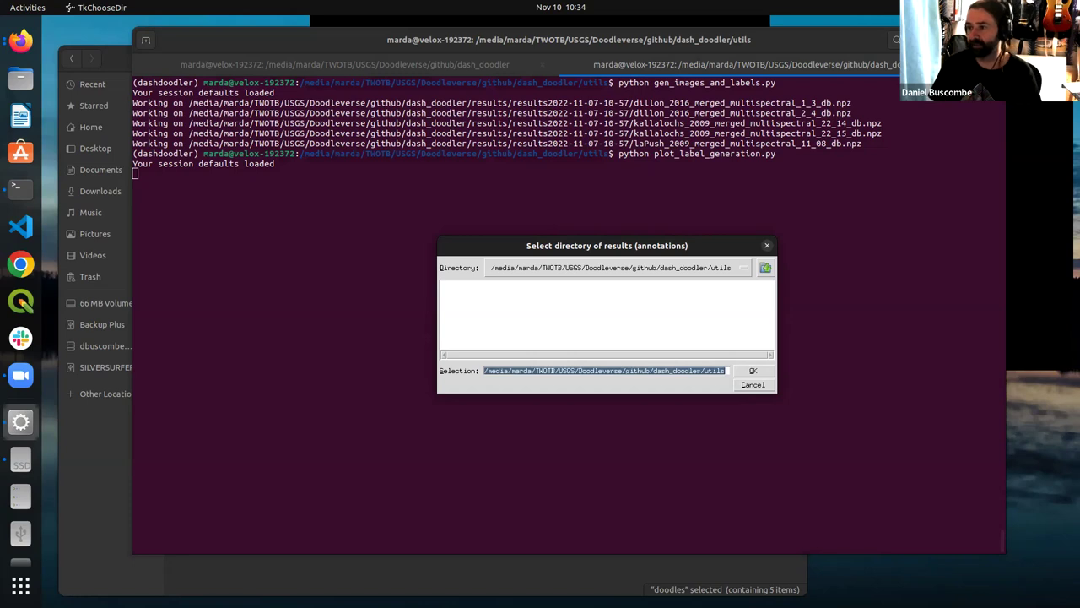
click(765, 268)
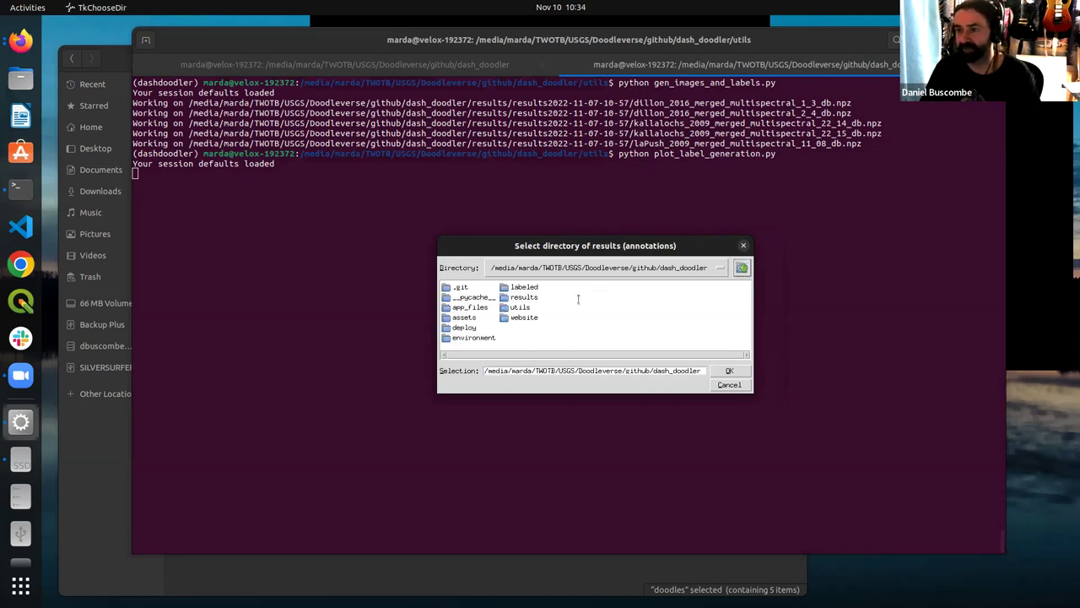
double_click(525, 297)
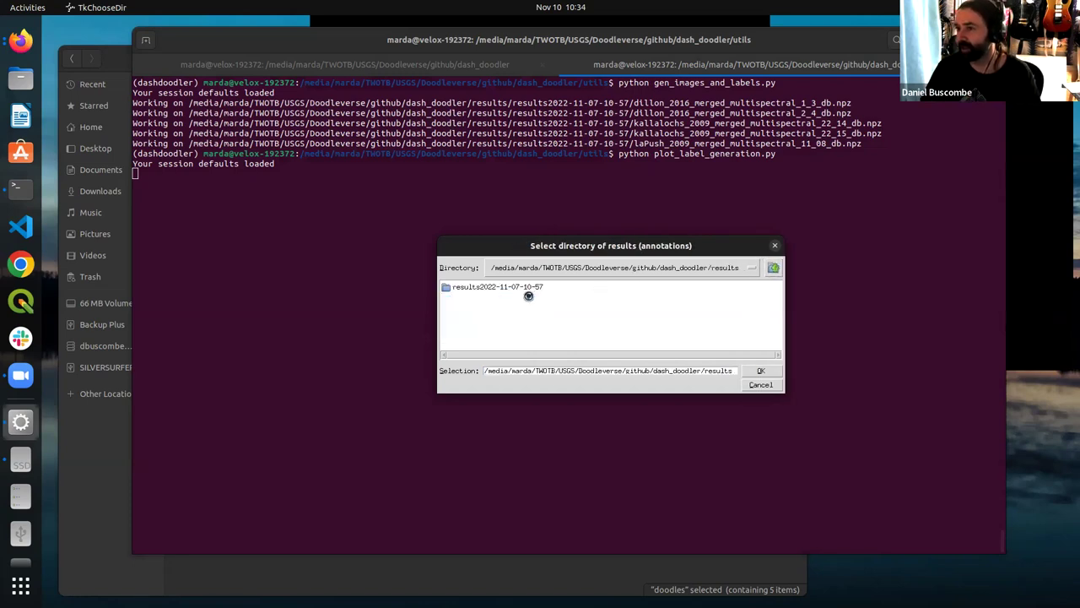
double_click(533, 290)
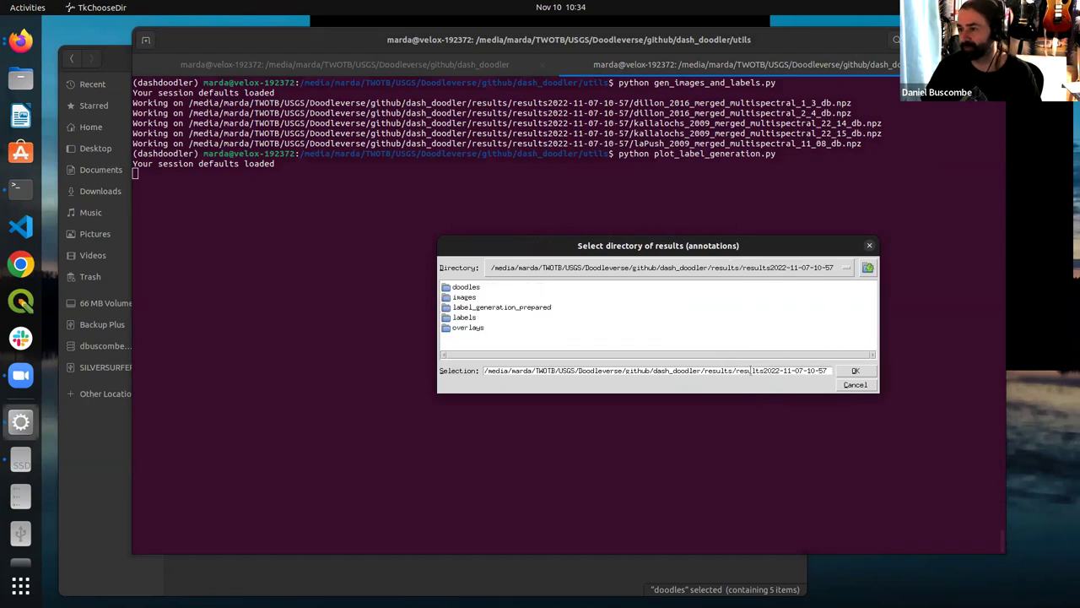
click(855, 370)
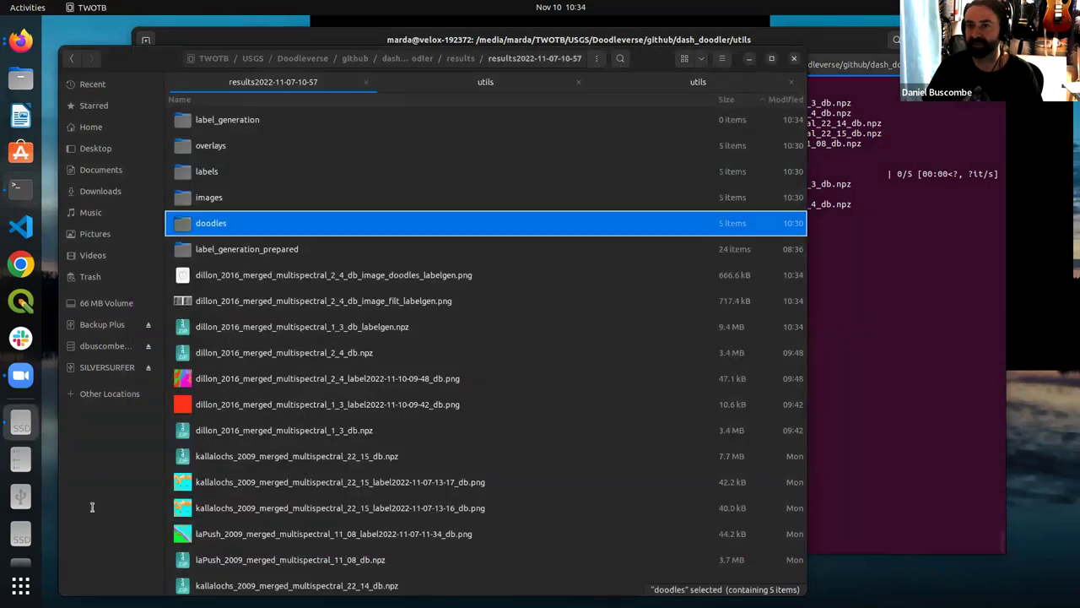
In the file window, view dillon_2016_merged_multispectral_2_4_db_image_filt_labelgen.png, browse the neighbouring label images, and close the viewer
click(92, 506)
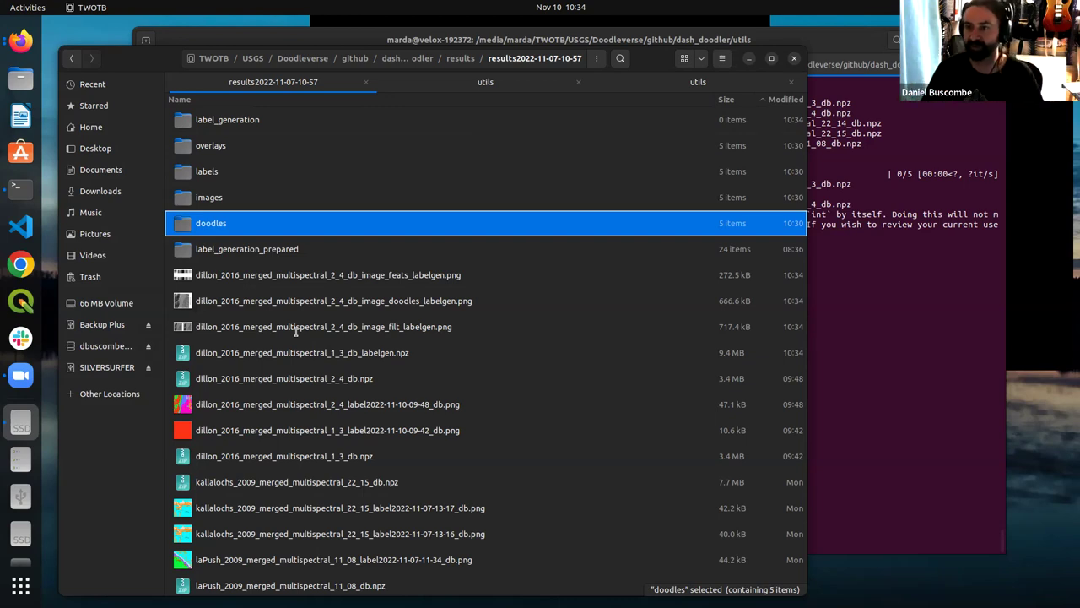
double_click(295, 328)
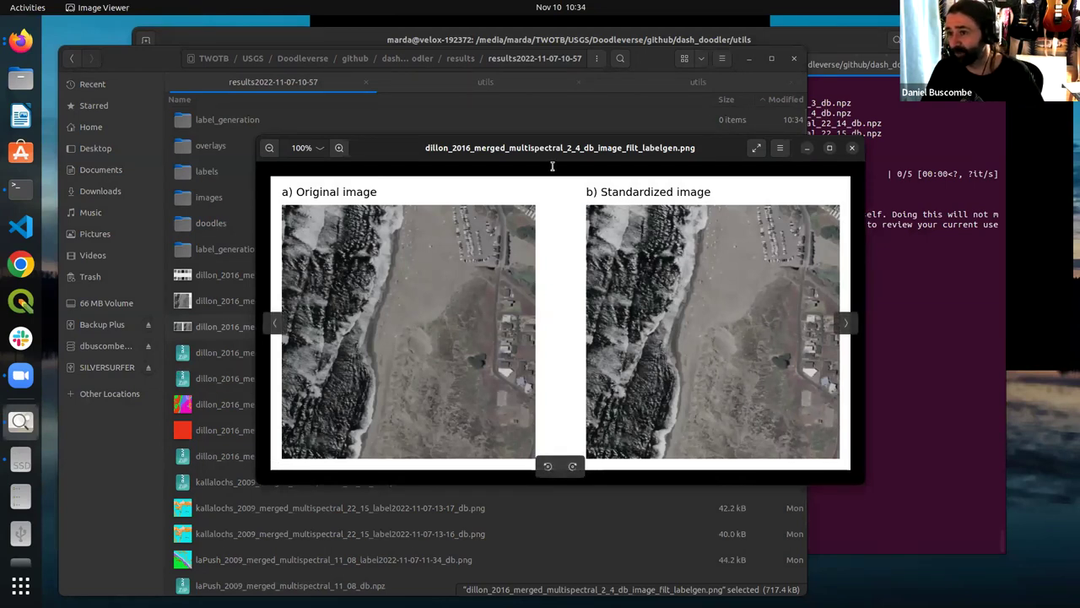
drag(551, 164, 450, 166)
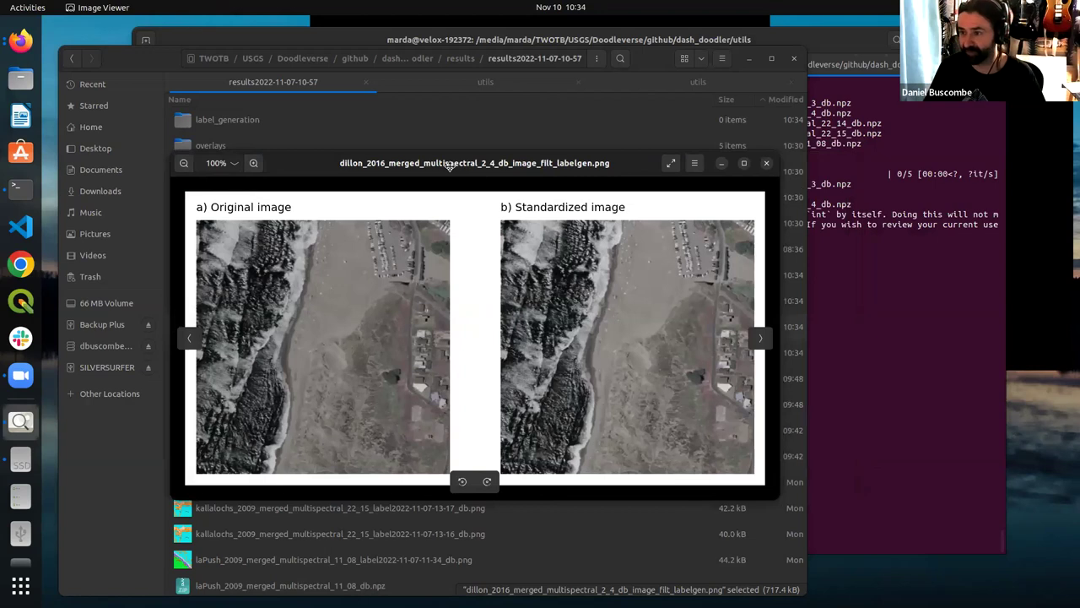
key(Right)
key(Left)
key(Right)
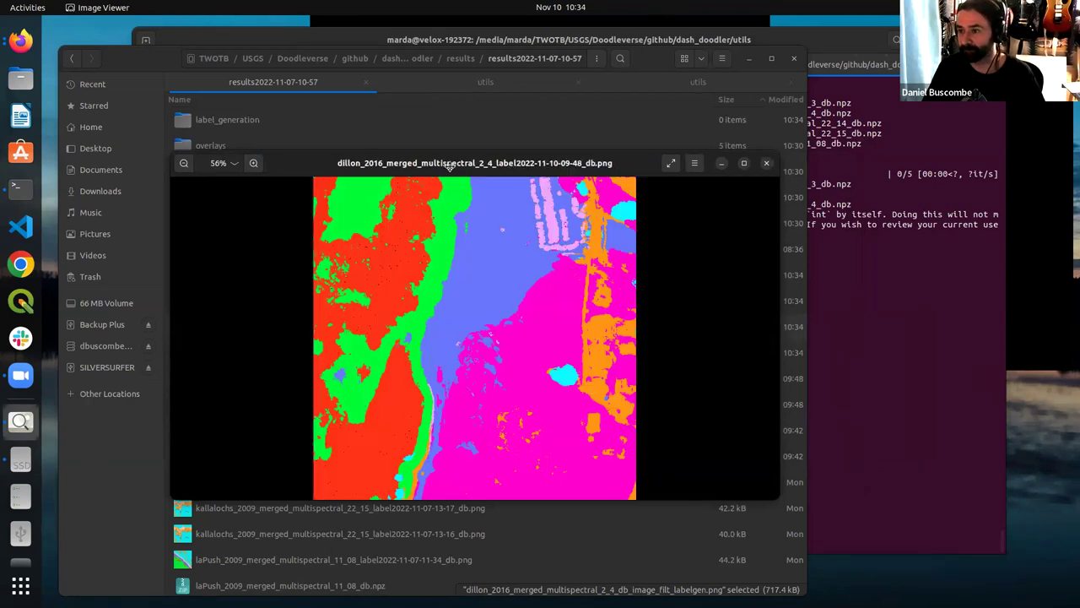
key(Right)
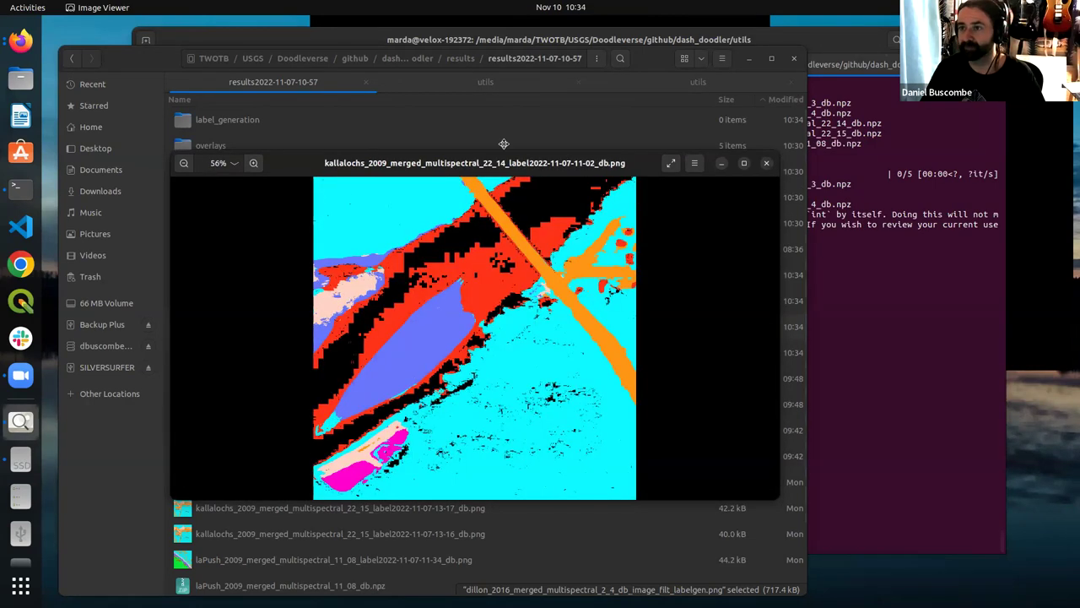
click(764, 163)
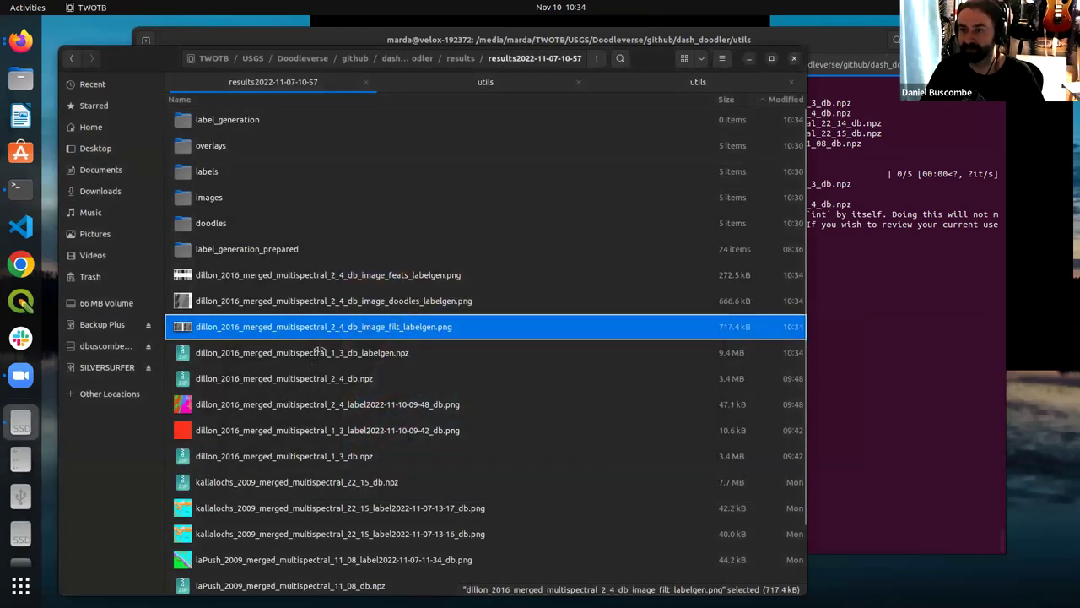
Examine the image_doodles_labelgen and image_feats_labelgen plots of dillon_2016_merged_multispectral_2_4_db, closing the viewer after each
double_click(325, 304)
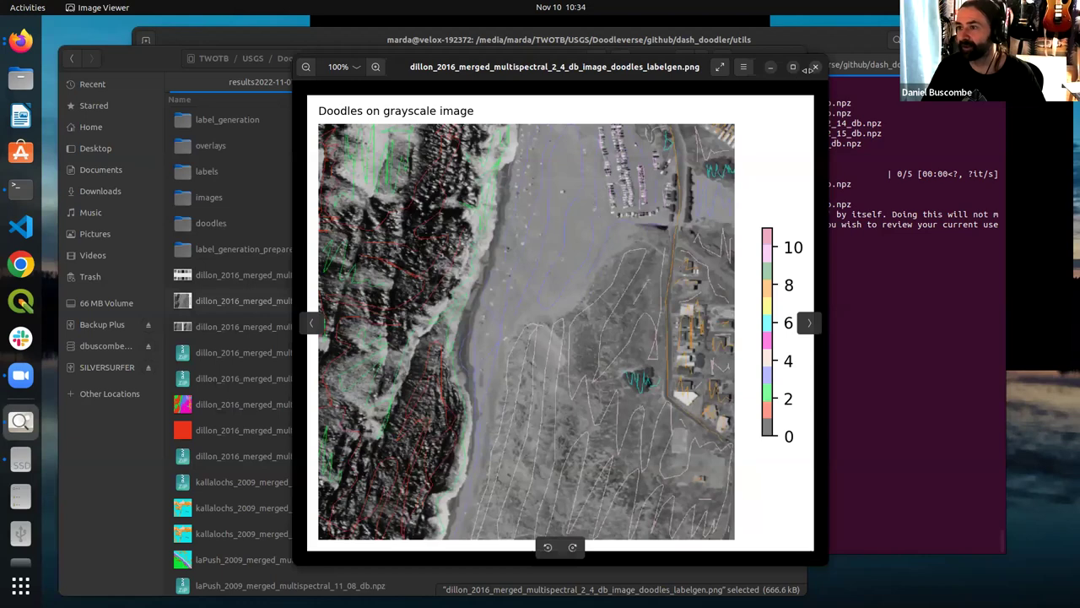
click(812, 68)
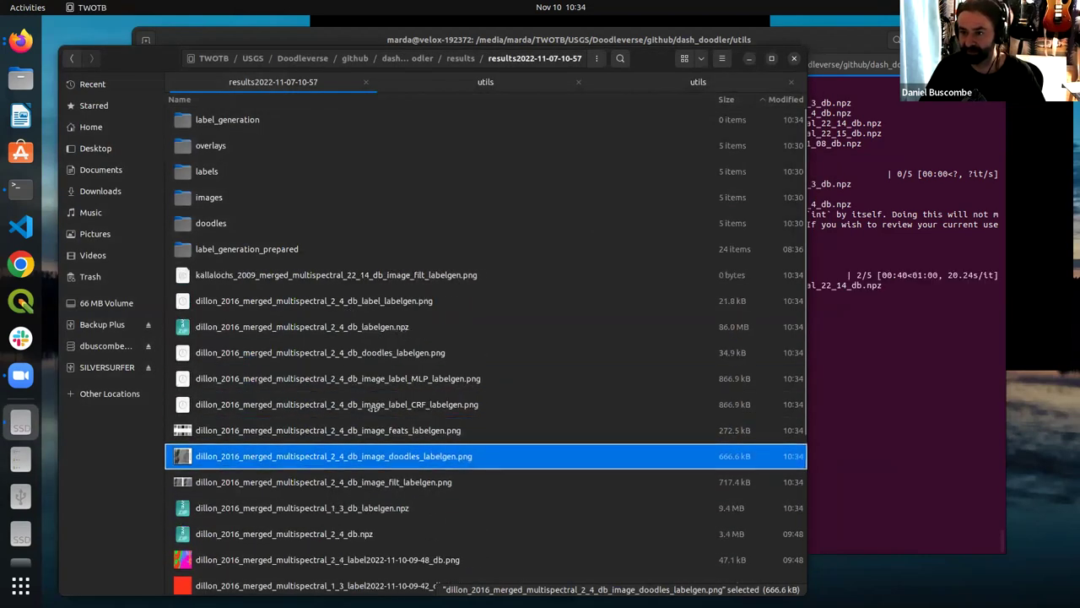
double_click(384, 456)
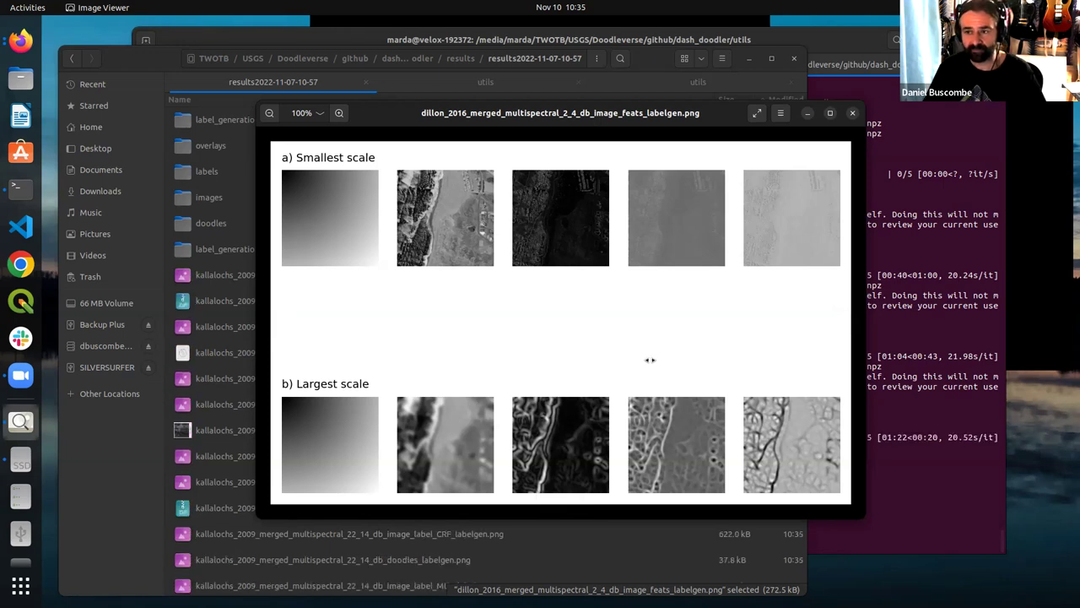
mouse_move(647, 359)
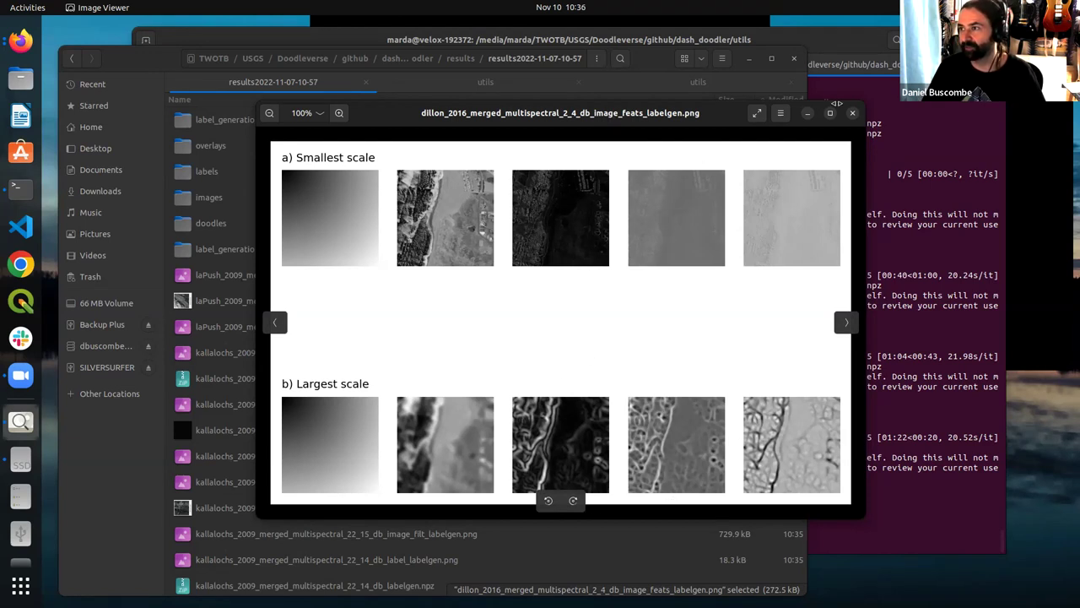
key(Escape)
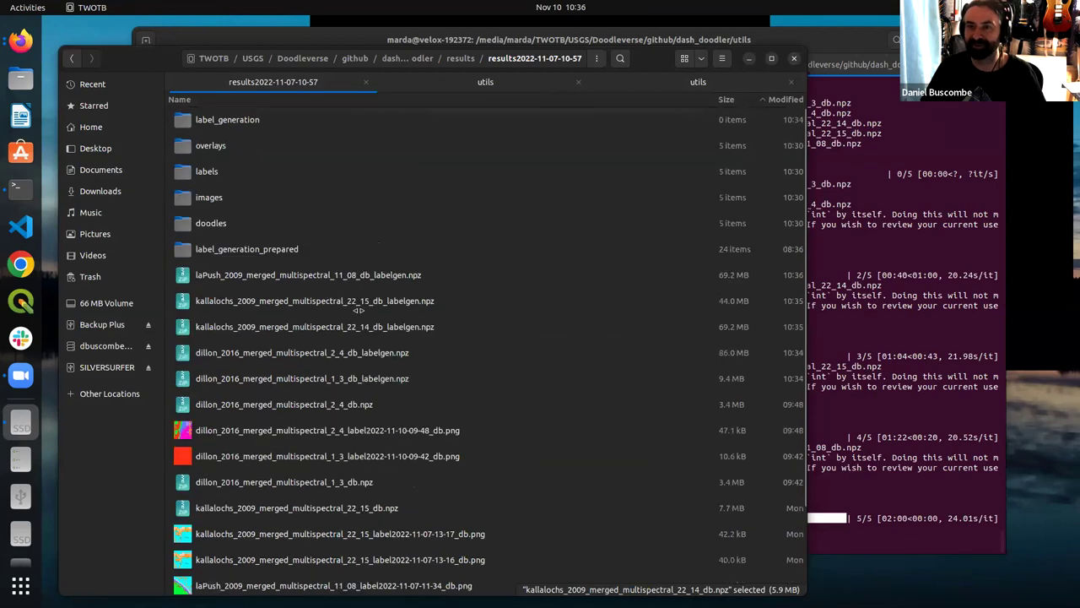
Compare the MLP and CRF label images of kallalochs_2009_merged_multispectral_22_14_db in the label_generation folder, close the viewer, and switch to the terminal
click(253, 119)
double_click(253, 119)
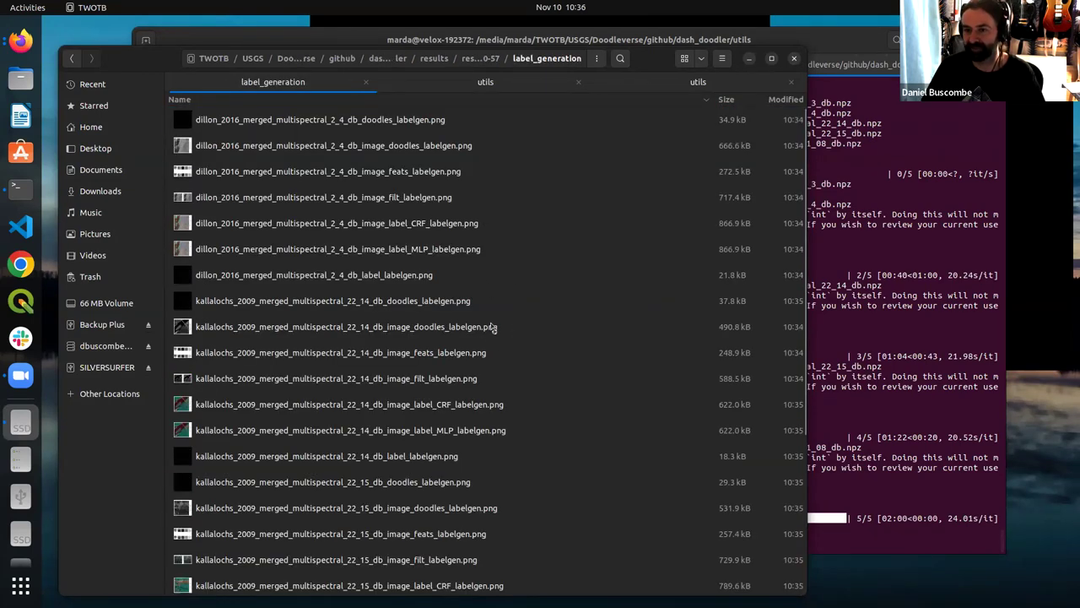
double_click(428, 439)
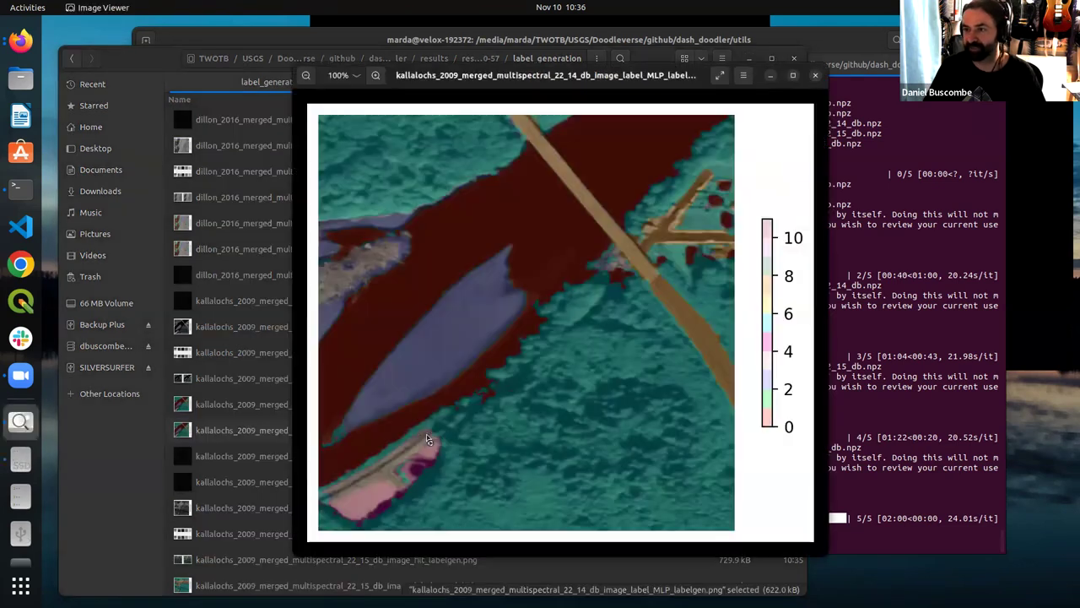
key(Left)
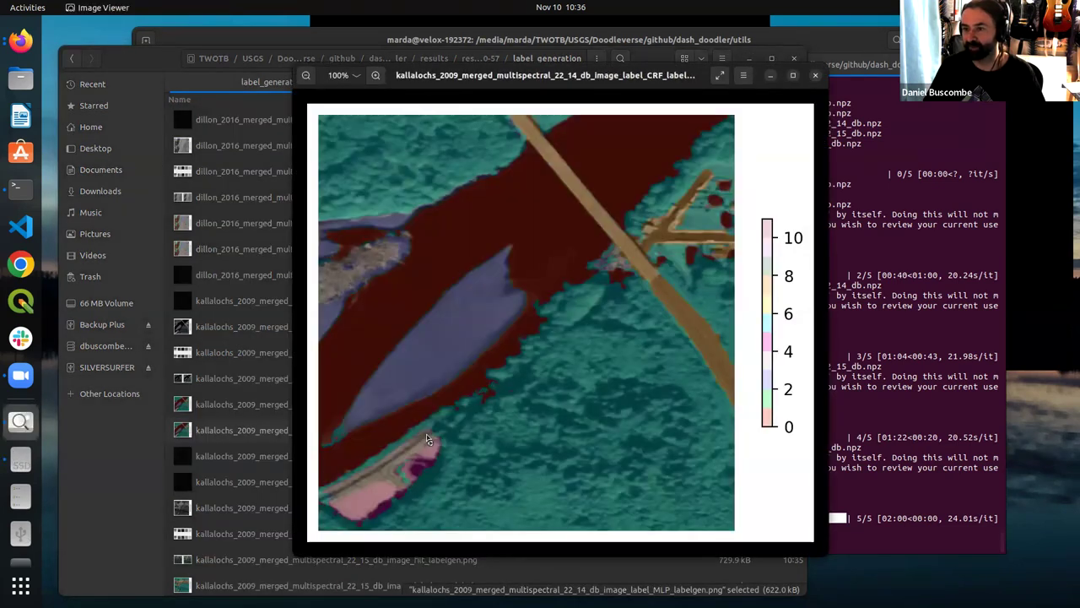
key(Right)
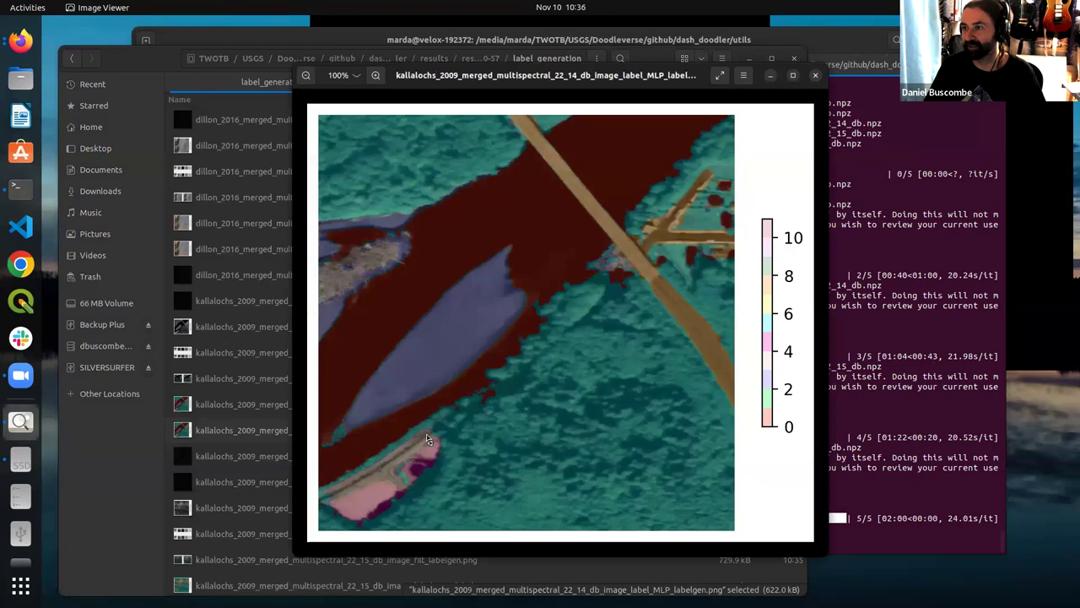
key(Left)
key(Right)
key(Left)
key(Right)
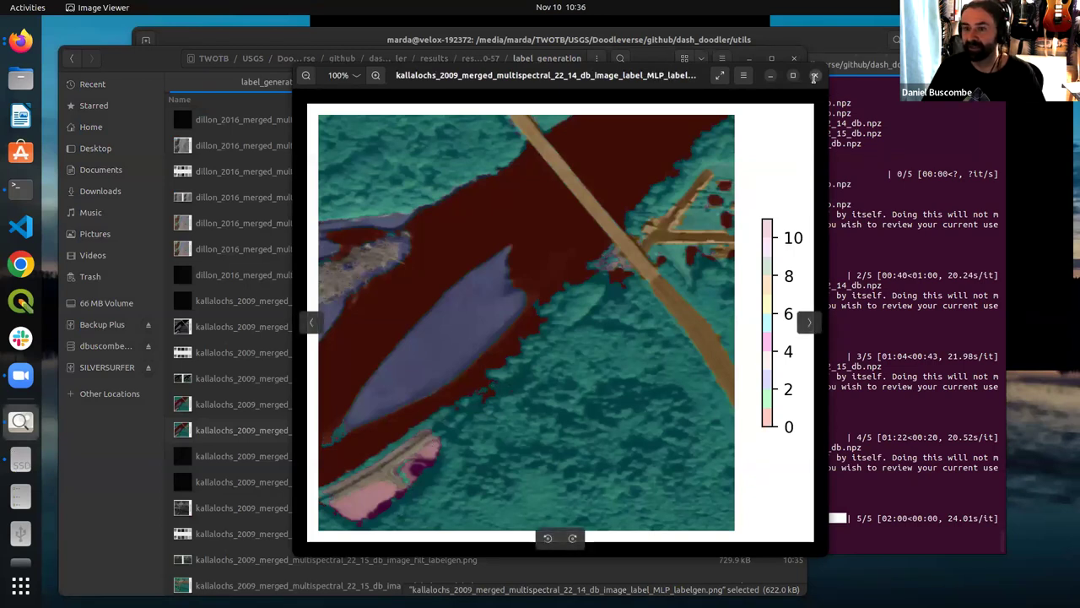
key(Escape)
click(383, 458)
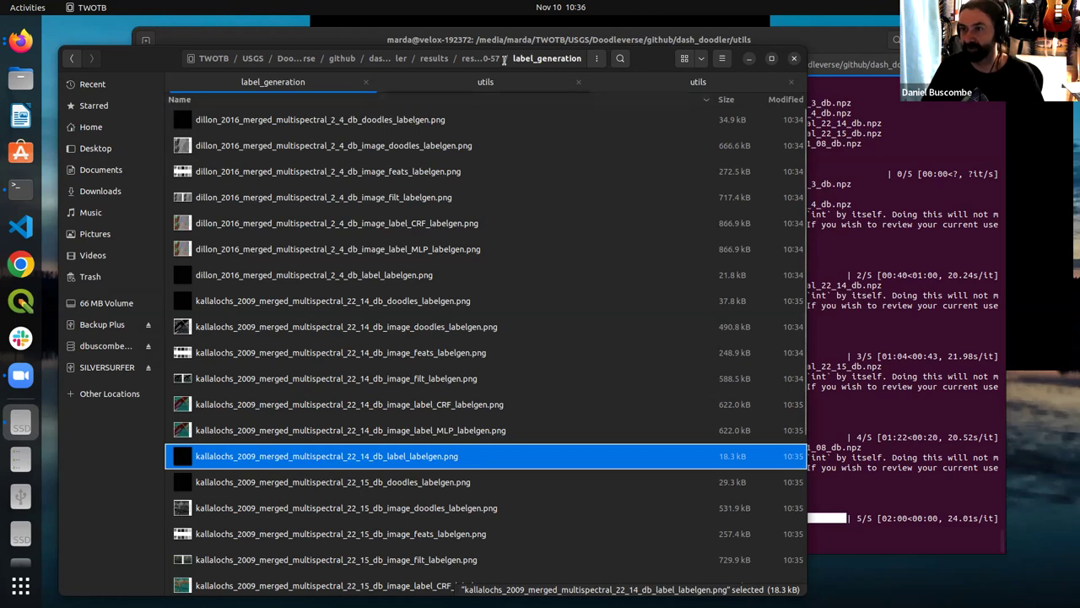
click(881, 495)
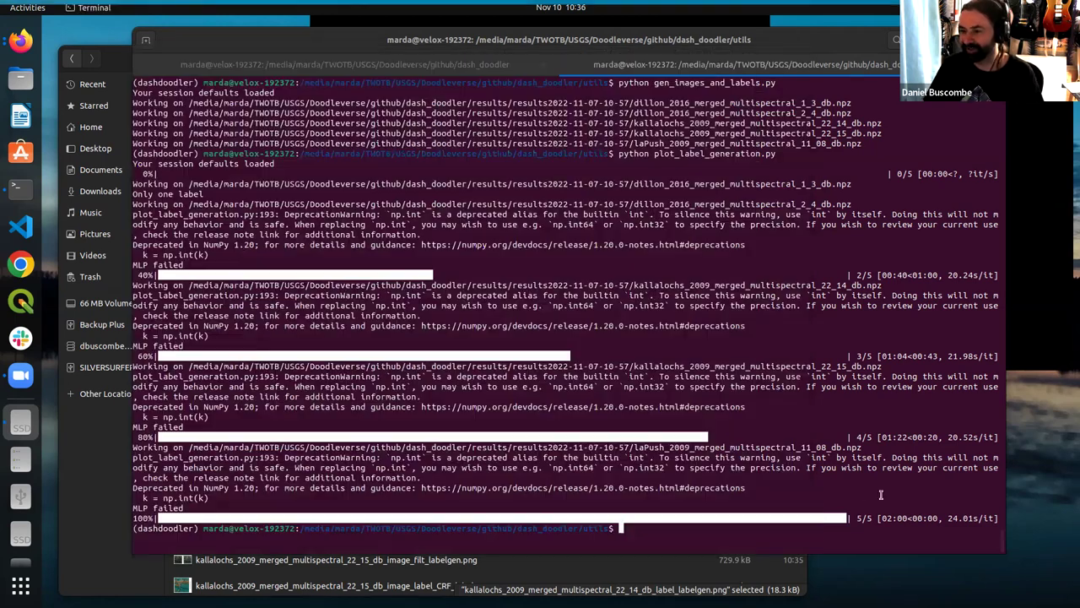
key(Up)
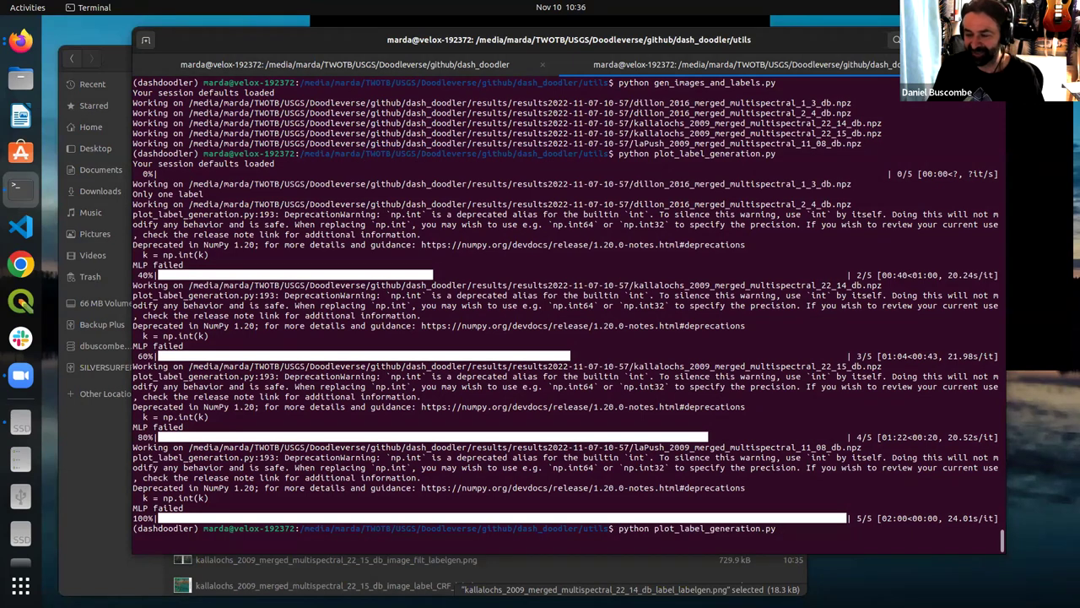
key(BackSpace)
key(BackSpace)
key(BackSpace)
key(BackSpace)
key(BackSpace)
key(BackSpace)
key(BackSpace)
key(BackSpace)
key(BackSpace)
key(BackSpace)
key(BackSpace)
key(BackSpace)
key(BackSpace)
key(BackSpace)
key(BackSpace)
key(BackSpace)
key(BackSpace)
key(BackSpace)
key(BackSpace)
key(BackSpace)
key(BackSpace)
key(BackSpace)
key(BackSpace)
key(BackSpace)
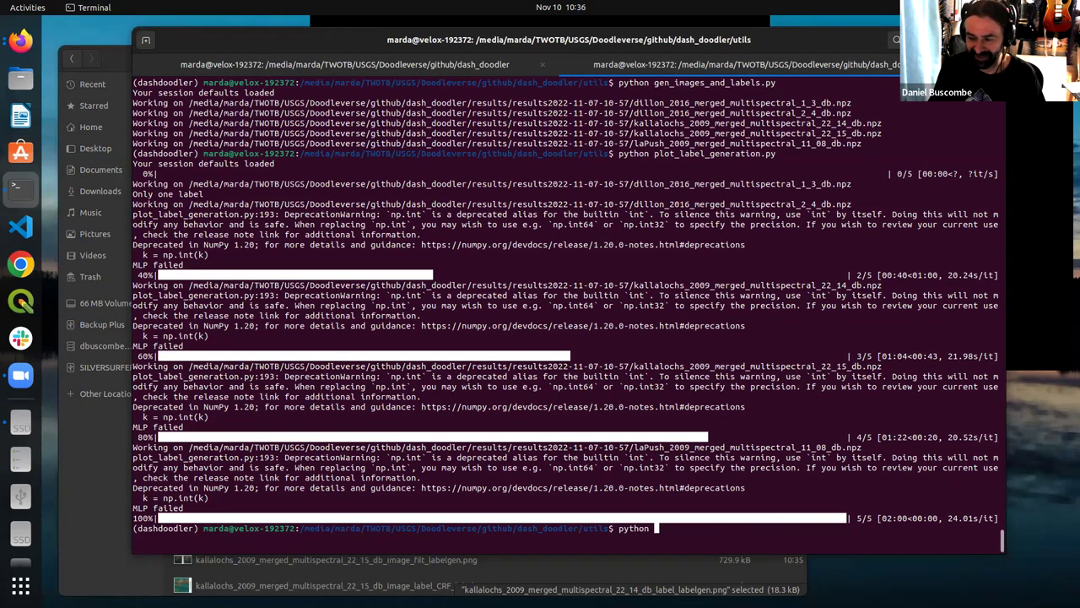
key(BackSpace)
key(BackSpace)
key(BackSpace)
key(BackSpace)
key(BackSpace)
key(BackSpace)
key(BackSpace)
List the utils folder's scripts and run make_classified_tiles_from_images_and_labels.py with options -t 96 -a 0.9
text(ls)
key(Return)
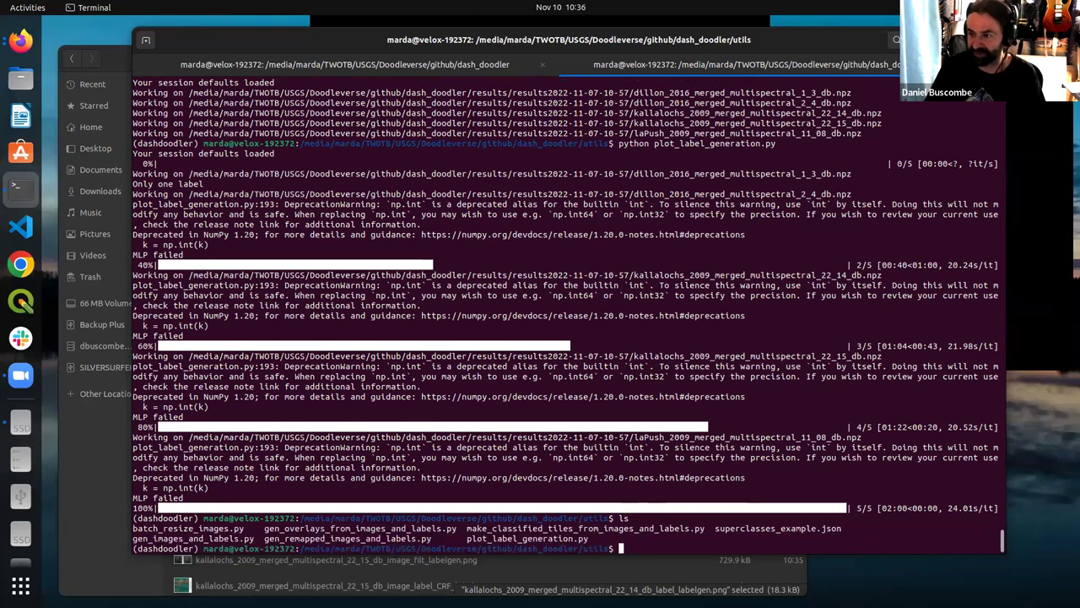
text(python mak)
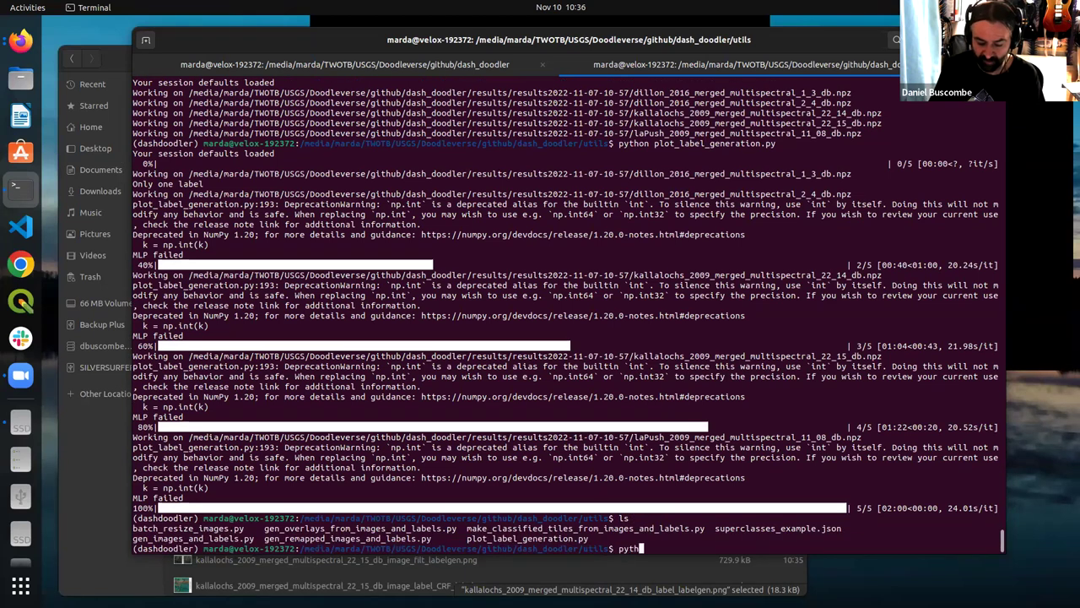
key(Tab)
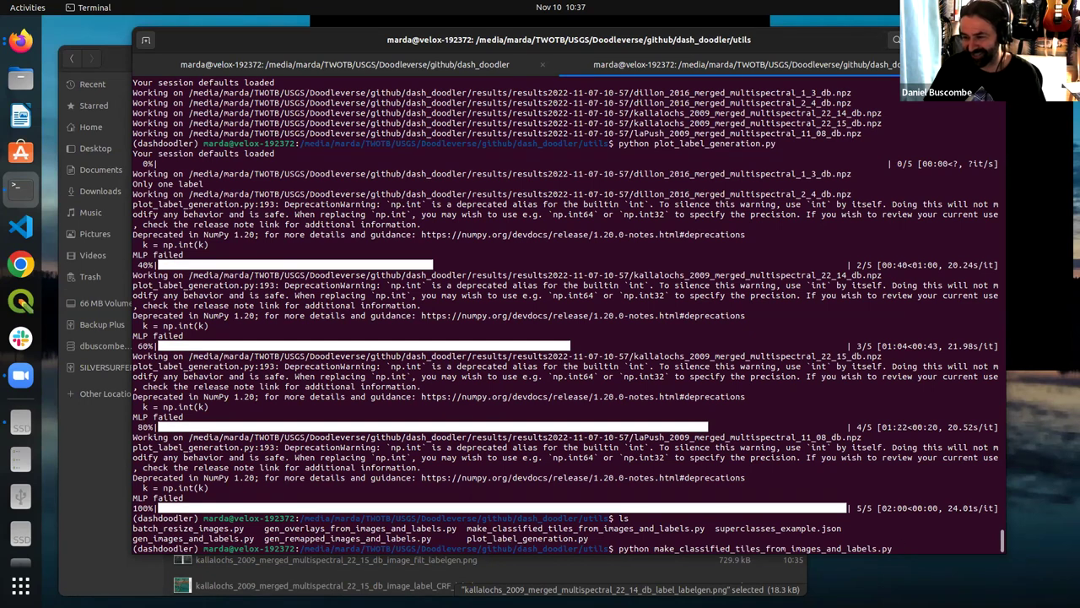
text(-t 96)
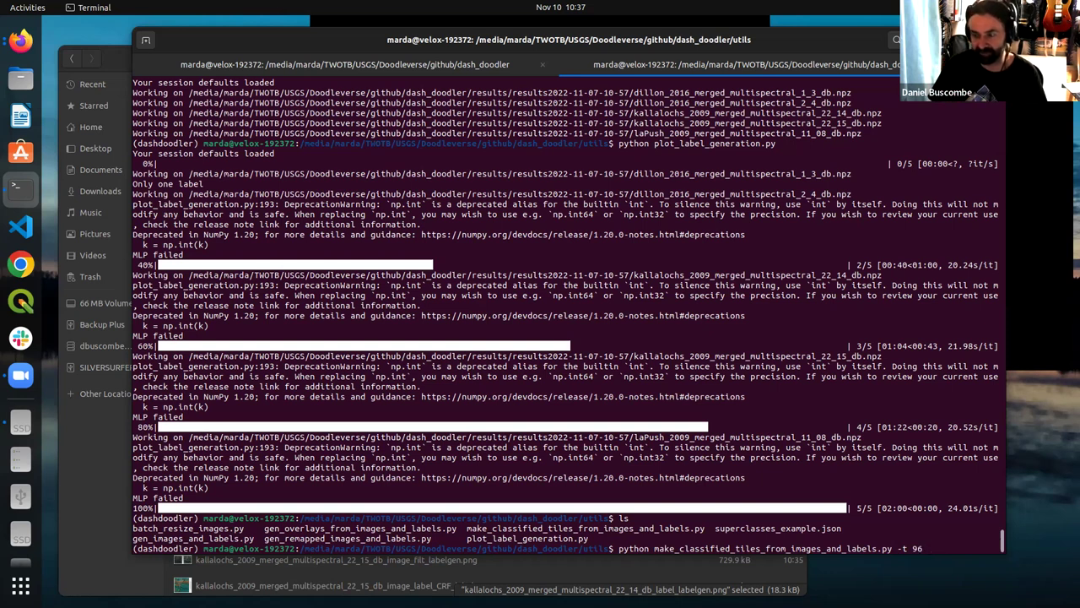
text(-a)
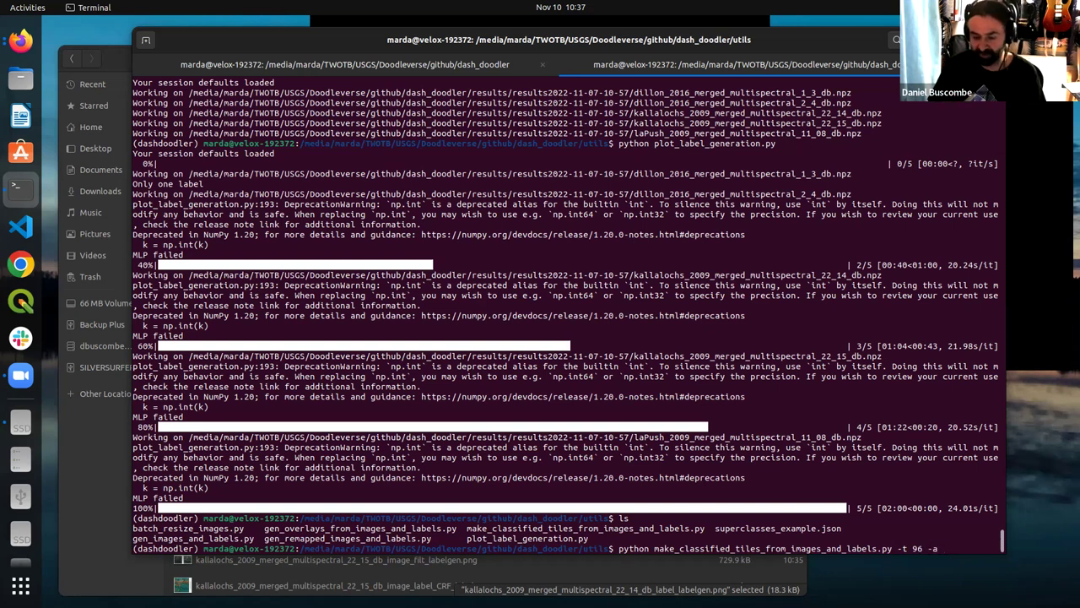
text( 0.9)
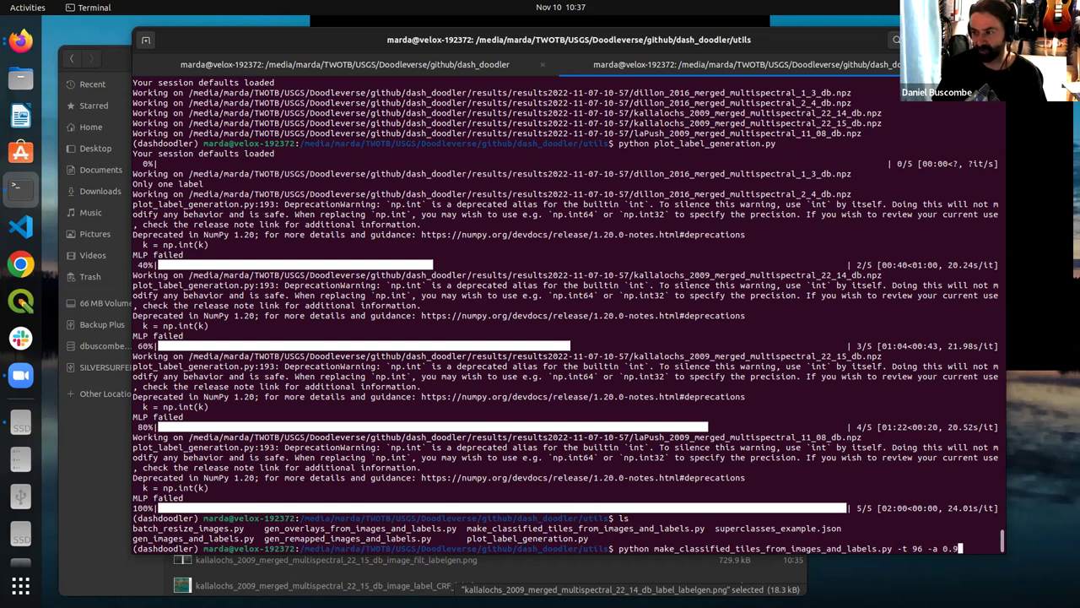
key(Return)
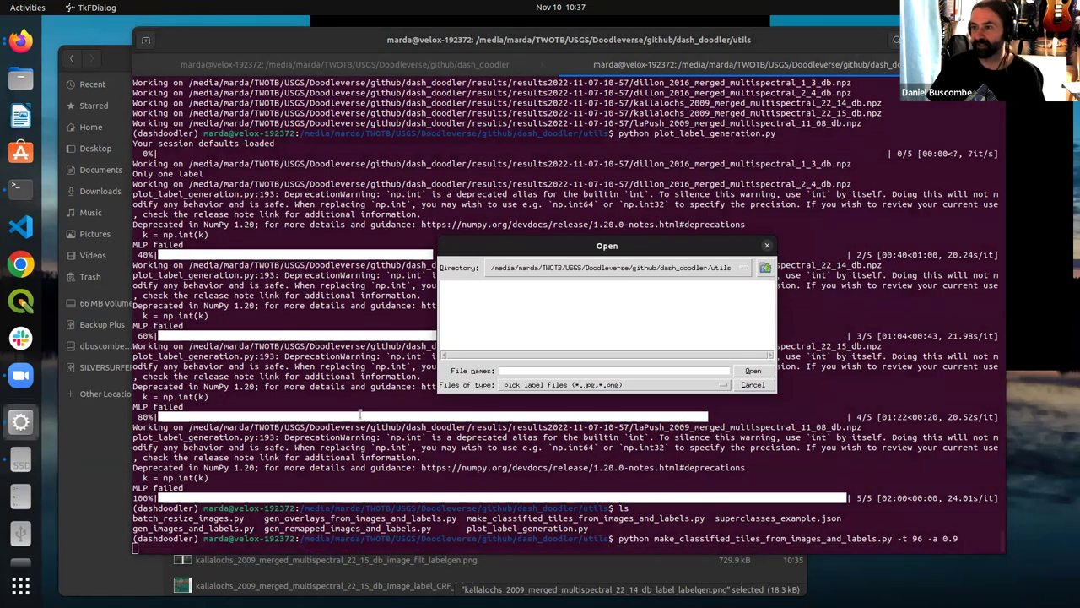
click(766, 267)
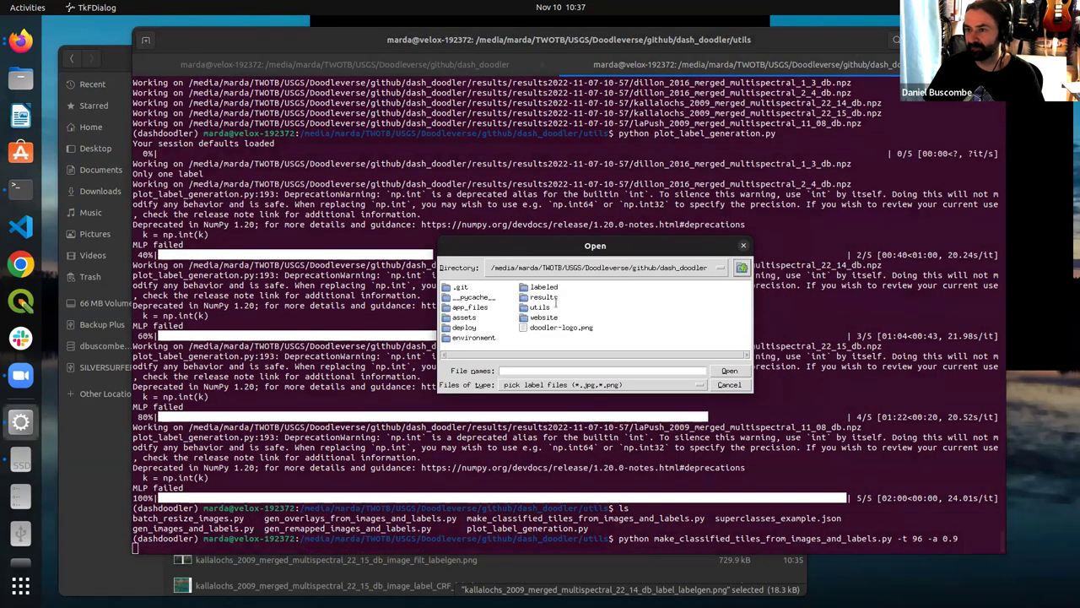
double_click(544, 298)
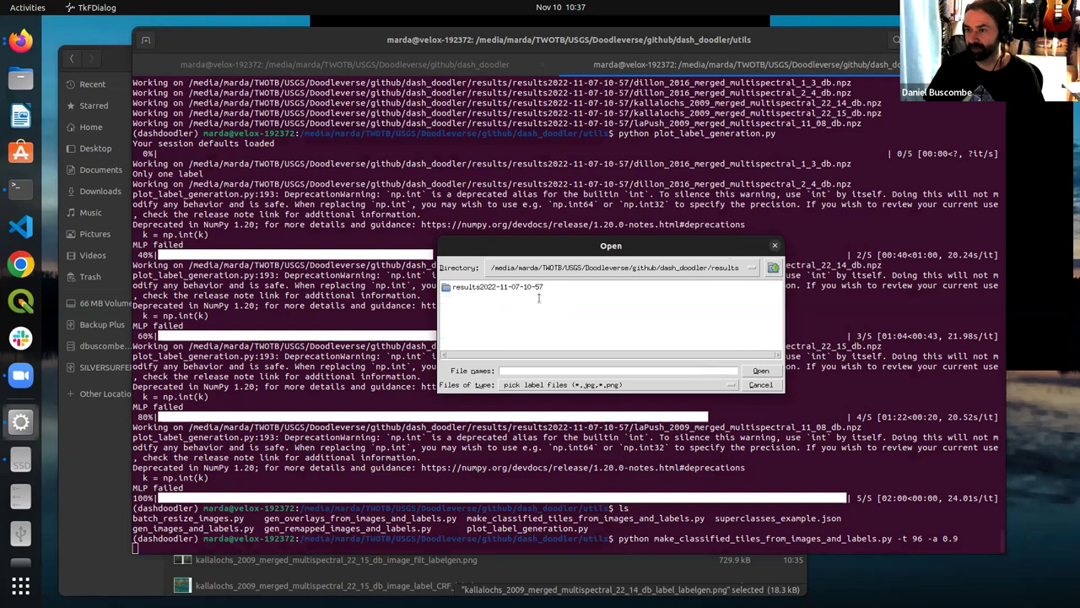
double_click(470, 287)
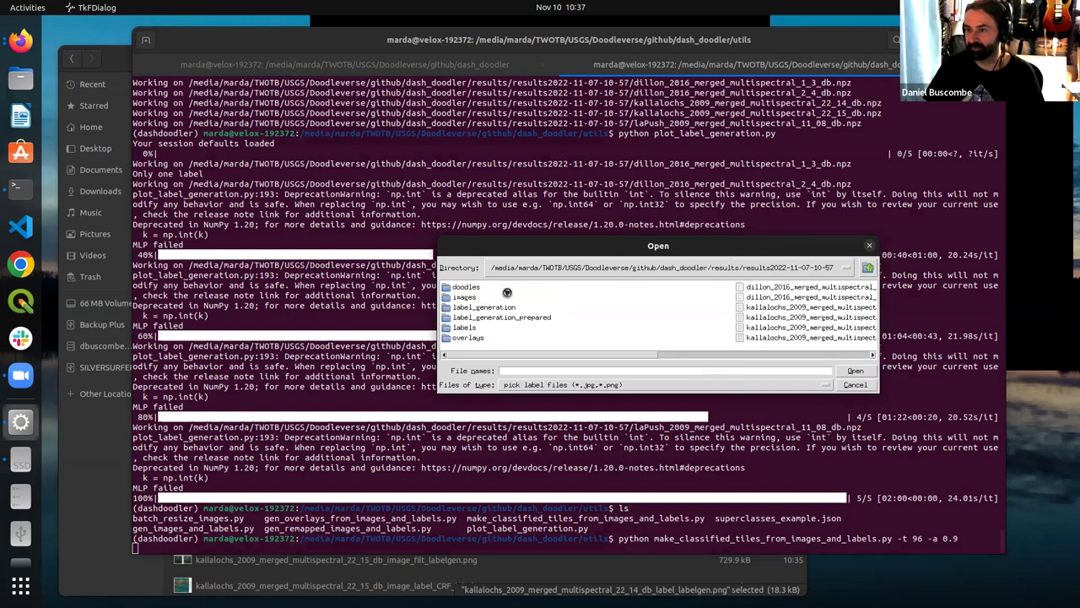
double_click(464, 328)
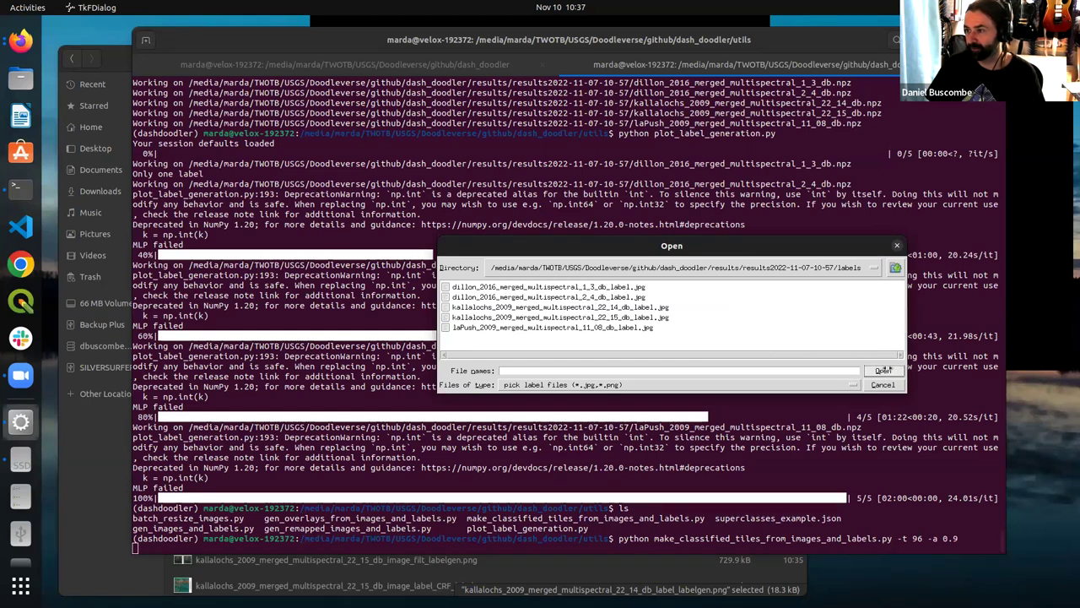
click(638, 287)
shift+click(654, 328)
key(Return)
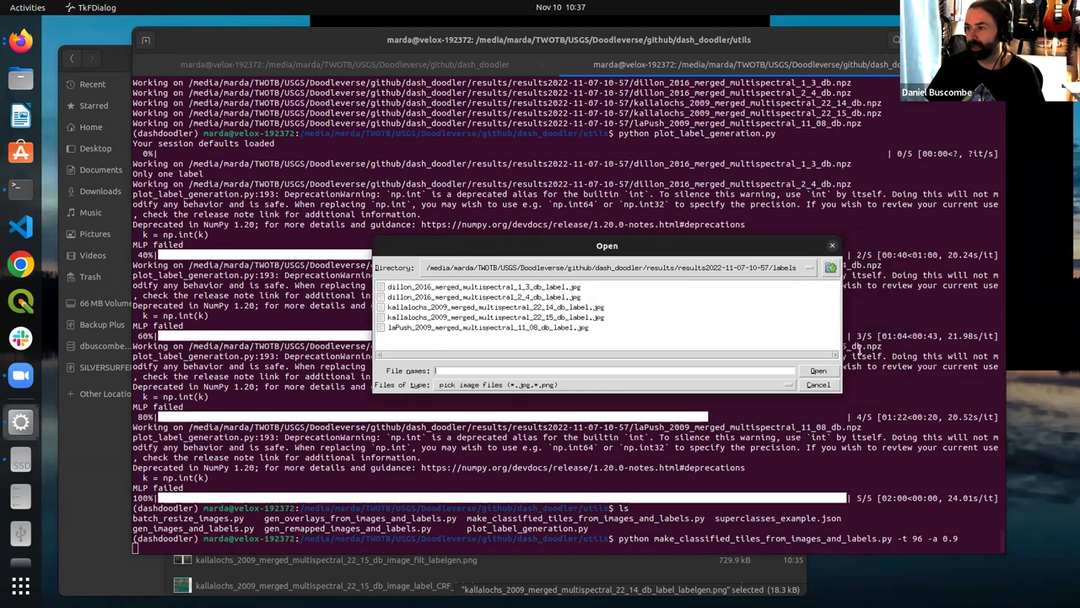
double_click(400, 297)
click(436, 287)
shift+click(540, 328)
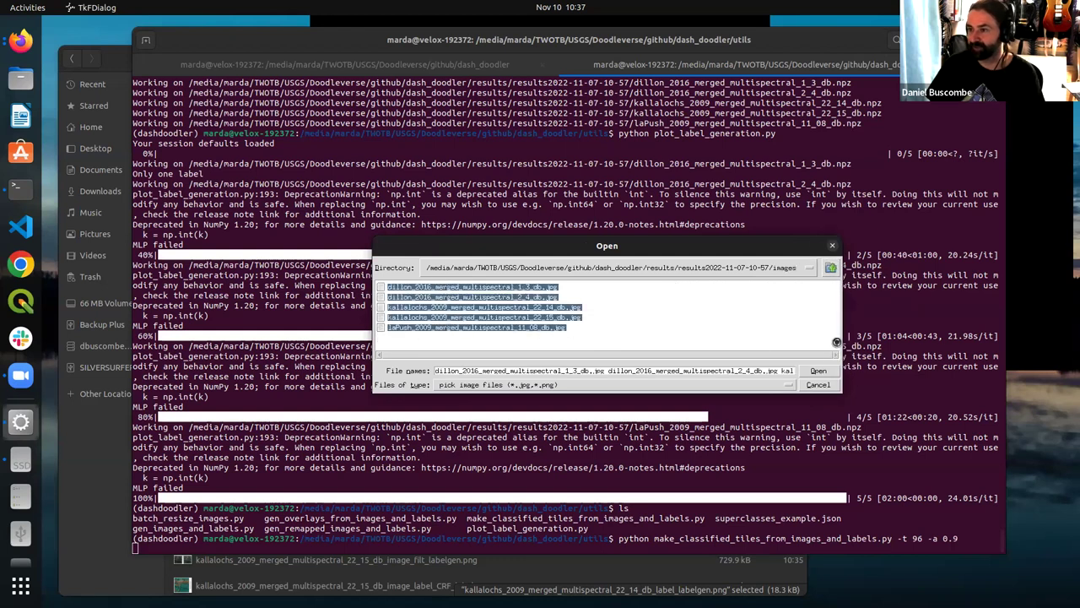
click(830, 370)
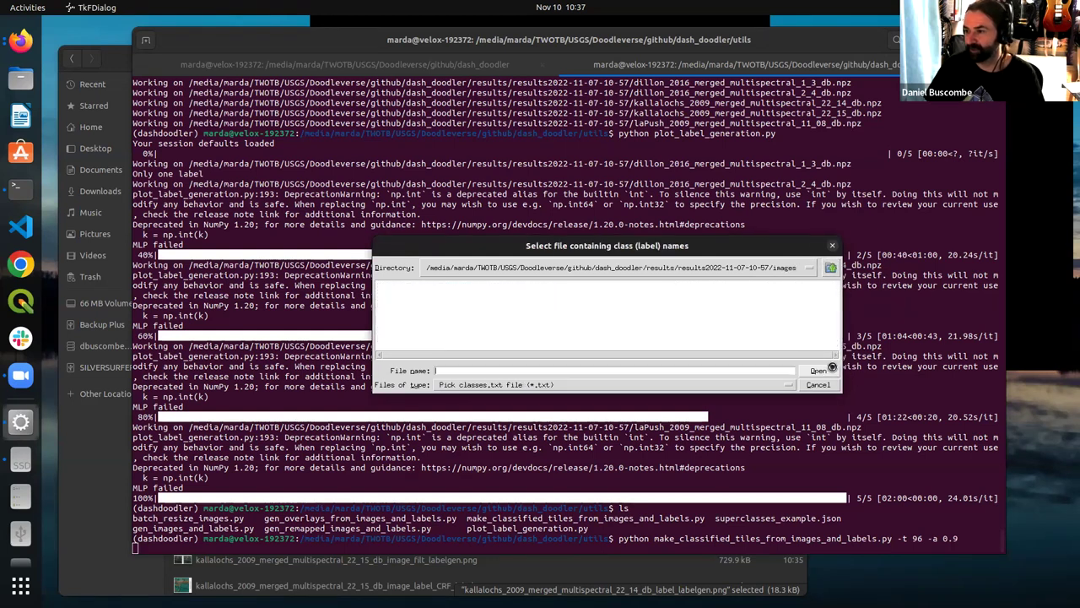
Choose classes.txt in the dash_doodler folder as the file containing the class names
click(831, 268)
click(803, 267)
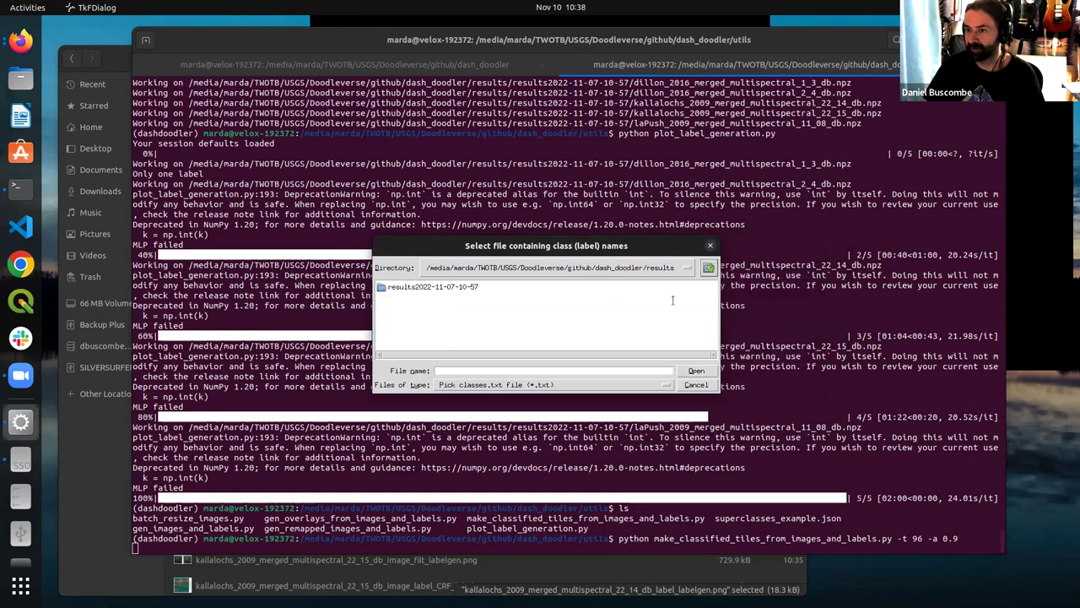
click(716, 268)
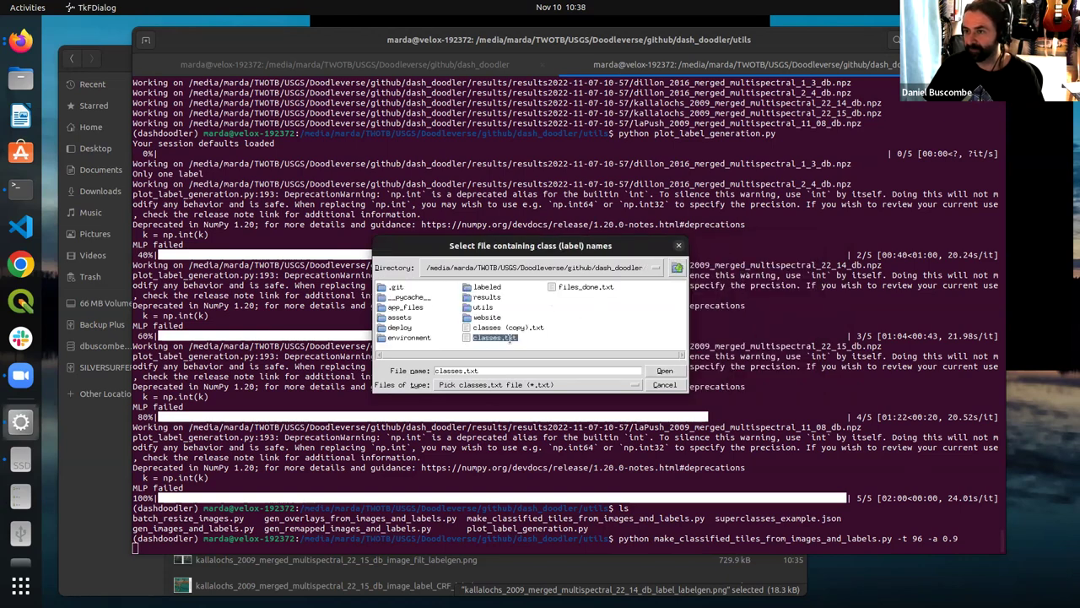
double_click(498, 337)
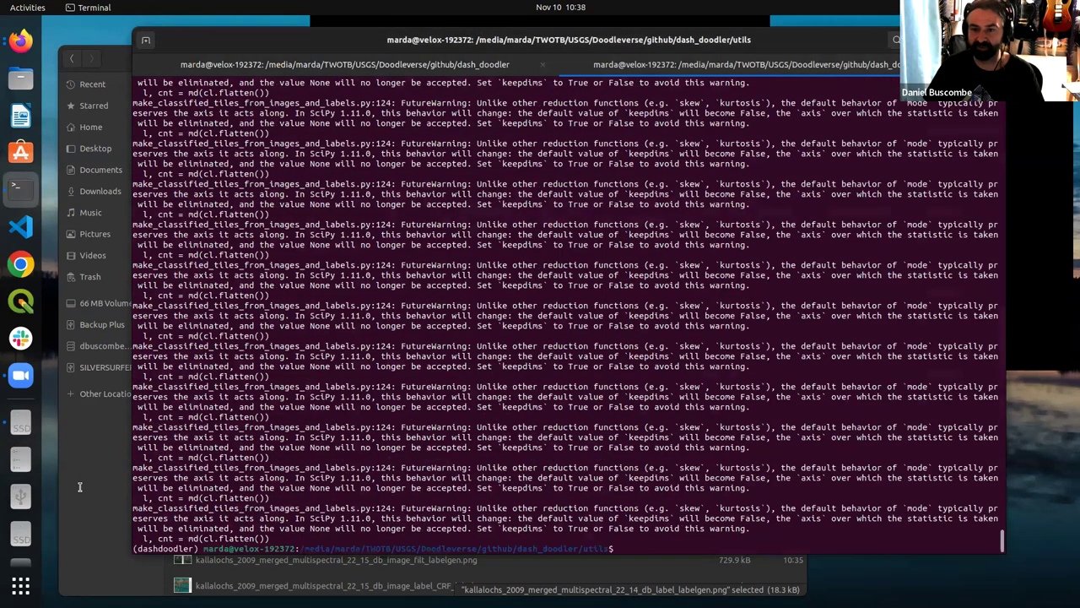
click(89, 489)
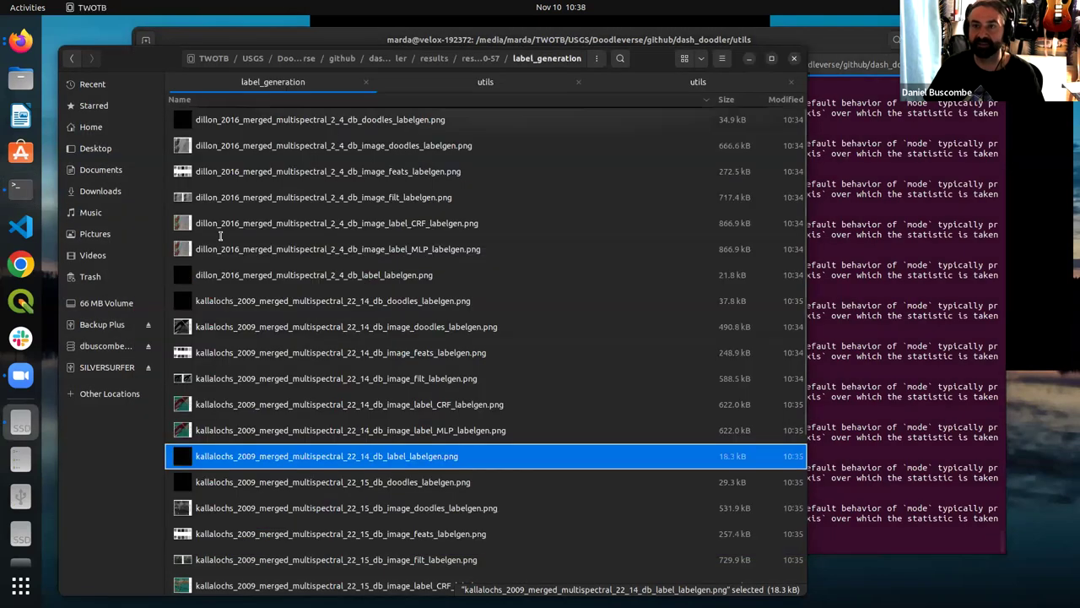
click(481, 58)
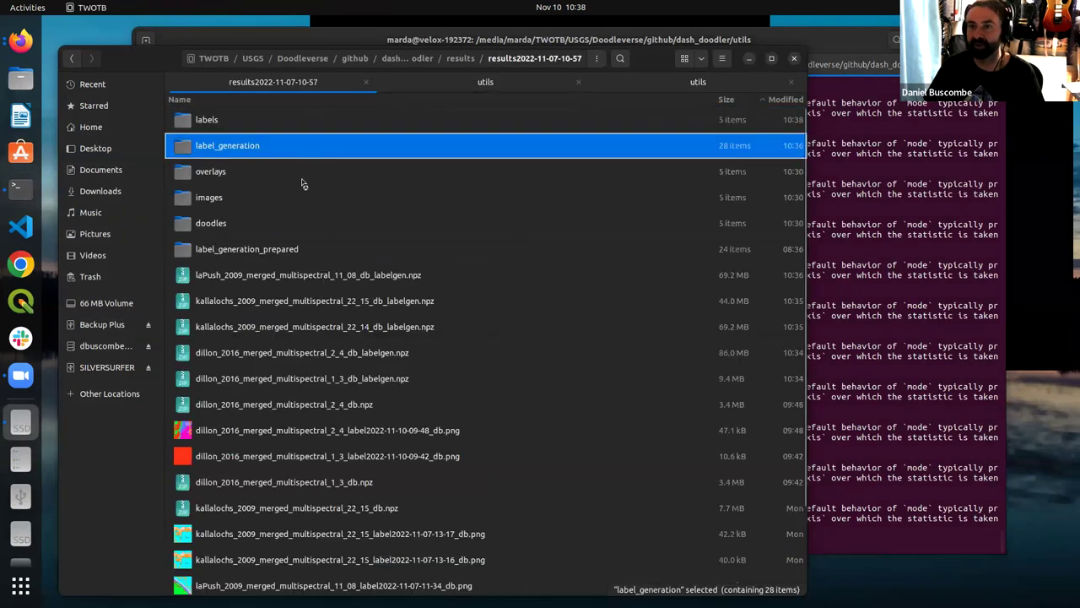
double_click(224, 200)
click(511, 59)
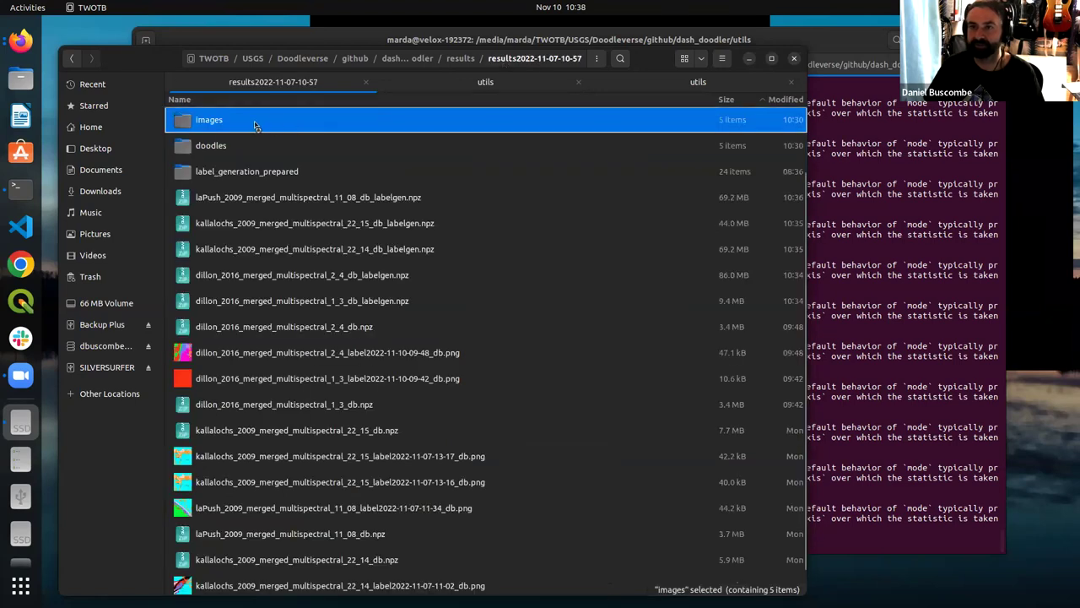
double_click(226, 122)
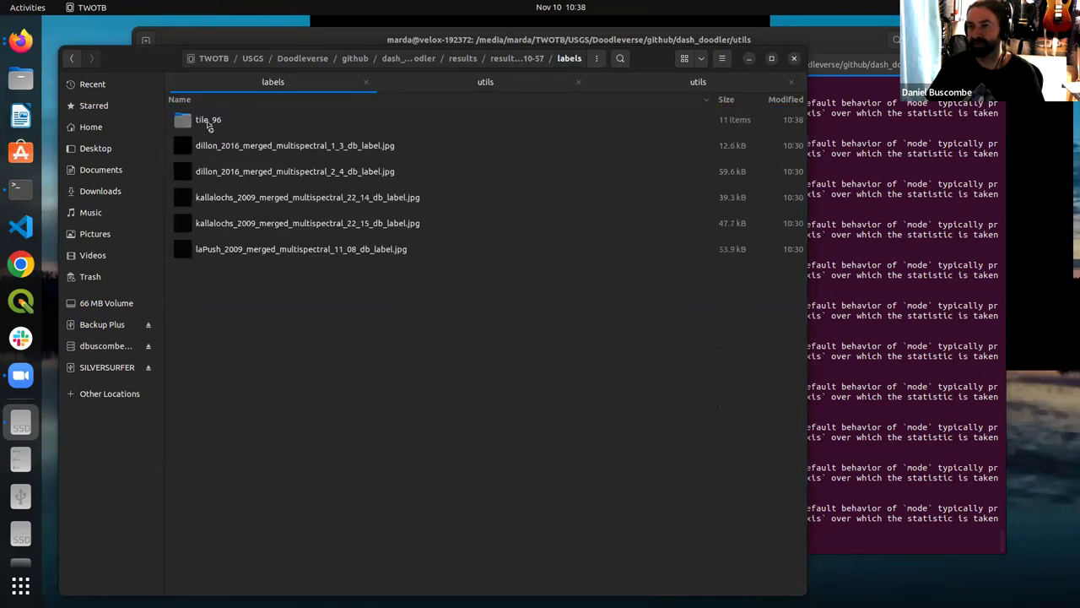
double_click(208, 123)
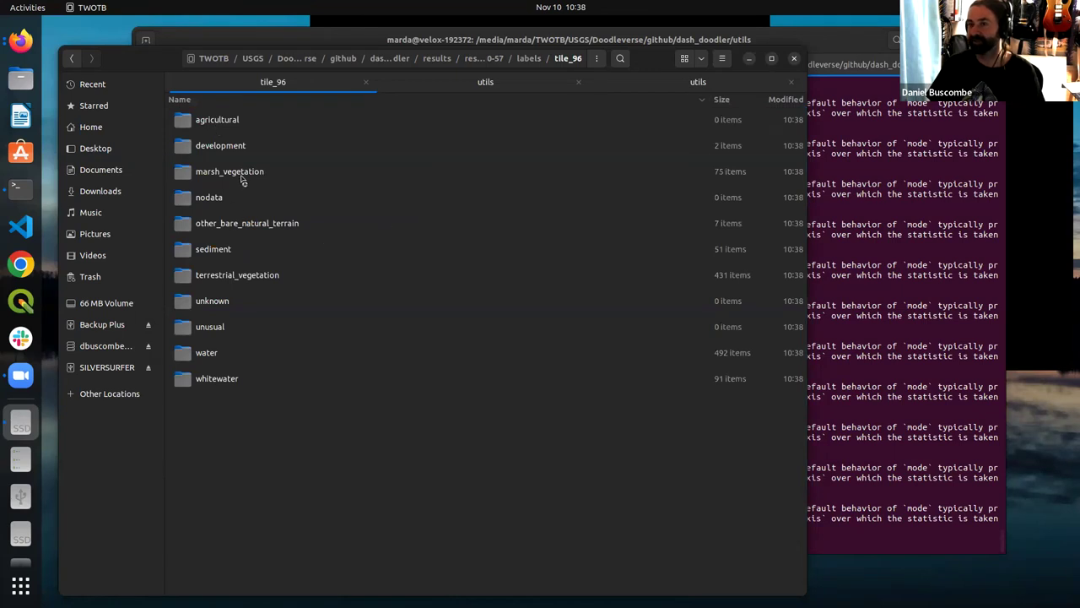
View a sample tile from the marsh_vegetation folder, close the viewer, and return to tile_96
double_click(240, 174)
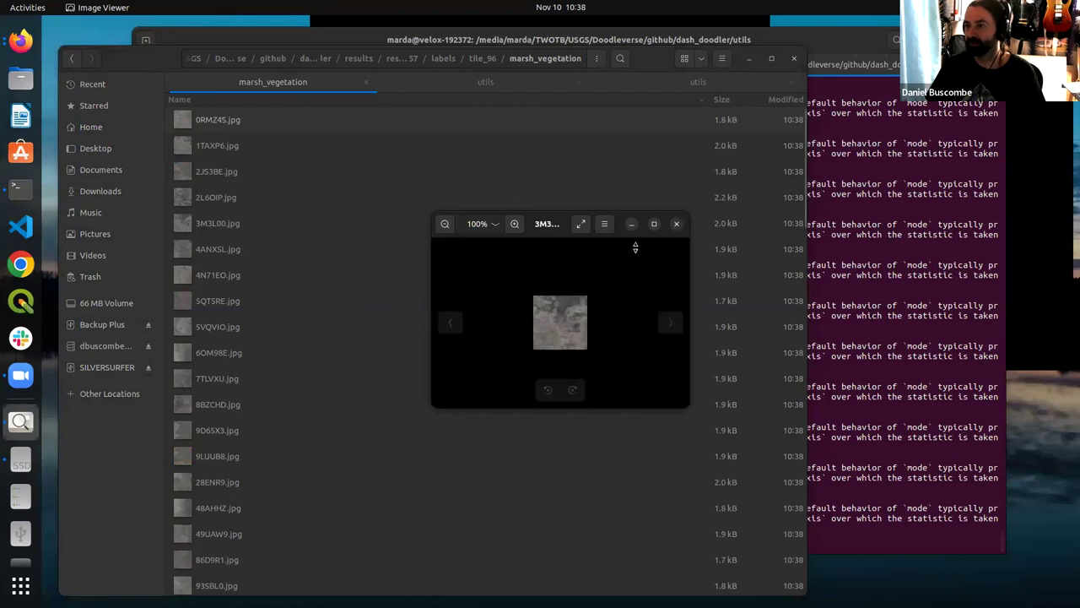
click(676, 223)
click(483, 58)
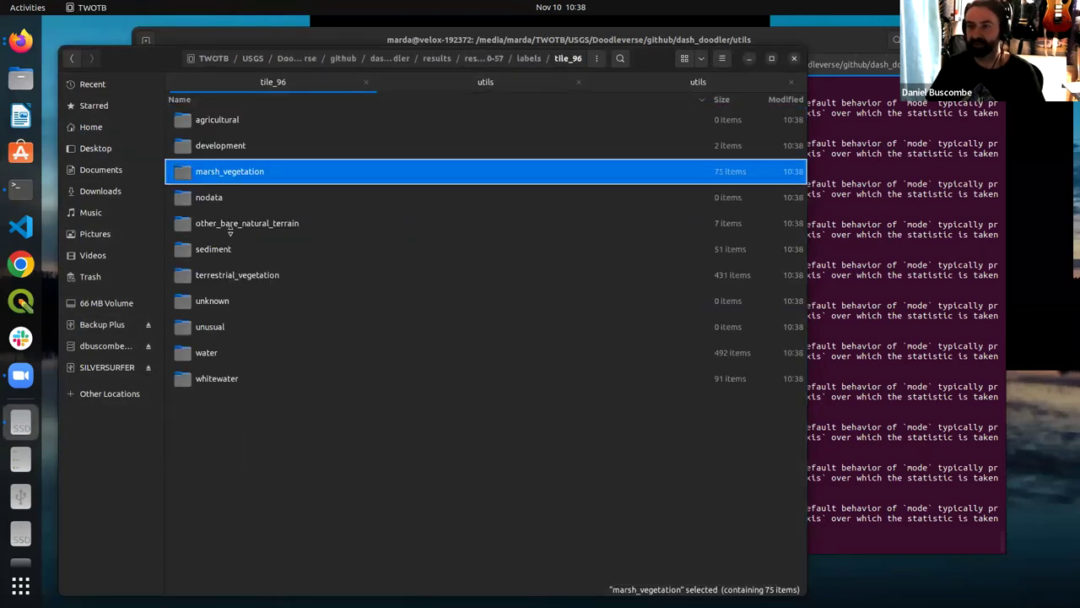
Browse through the first image tiles in the terrestrial_vegetation folder and close the viewer
double_click(231, 274)
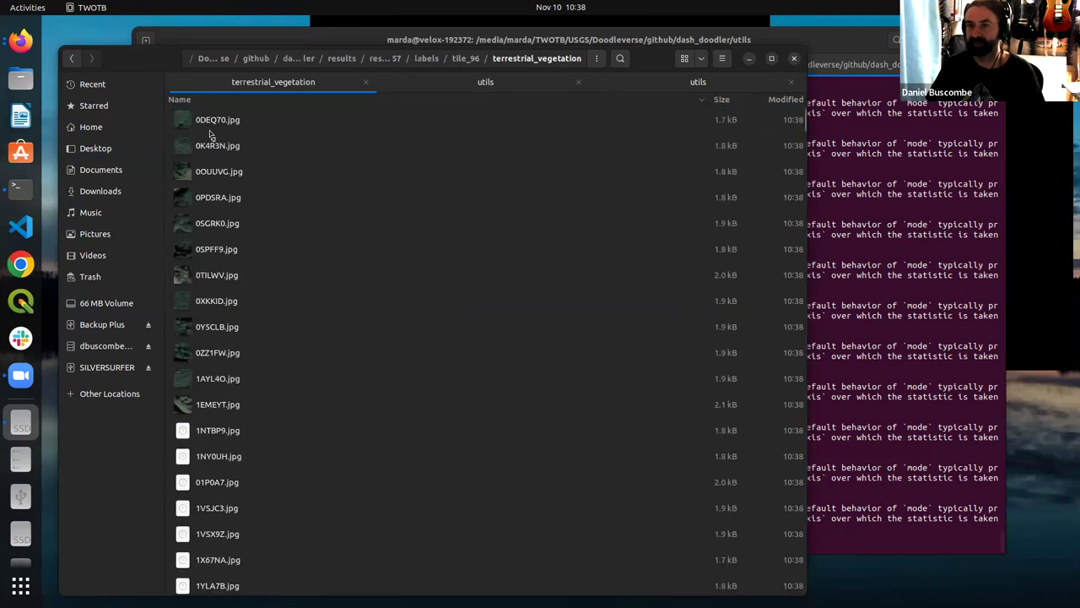
double_click(211, 129)
key(Right)
key(Right)
key(Right)
key(Right)
key(Right)
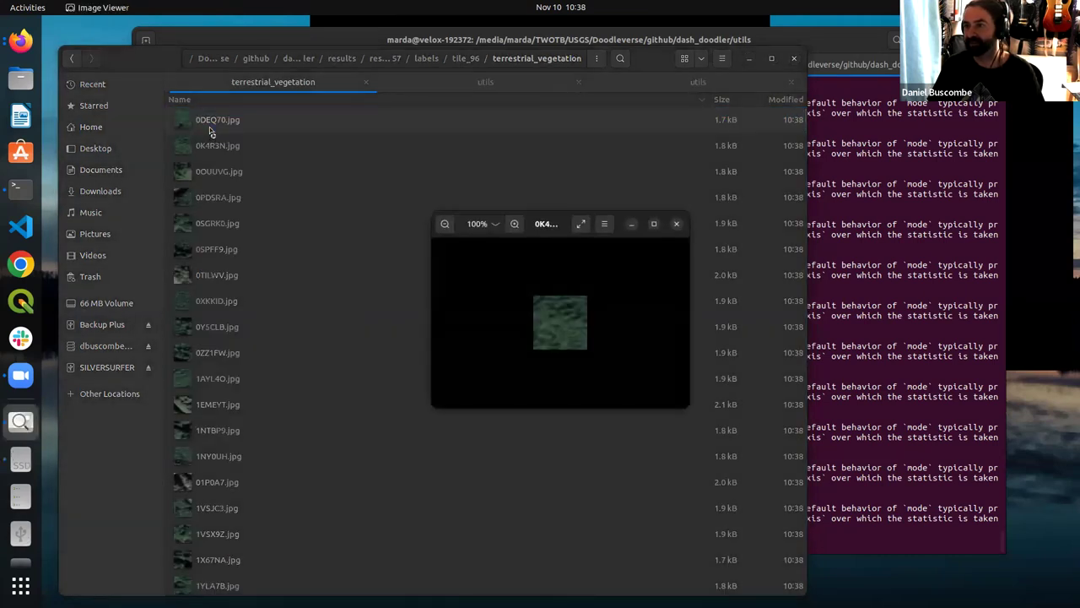
key(Right)
key(Right)
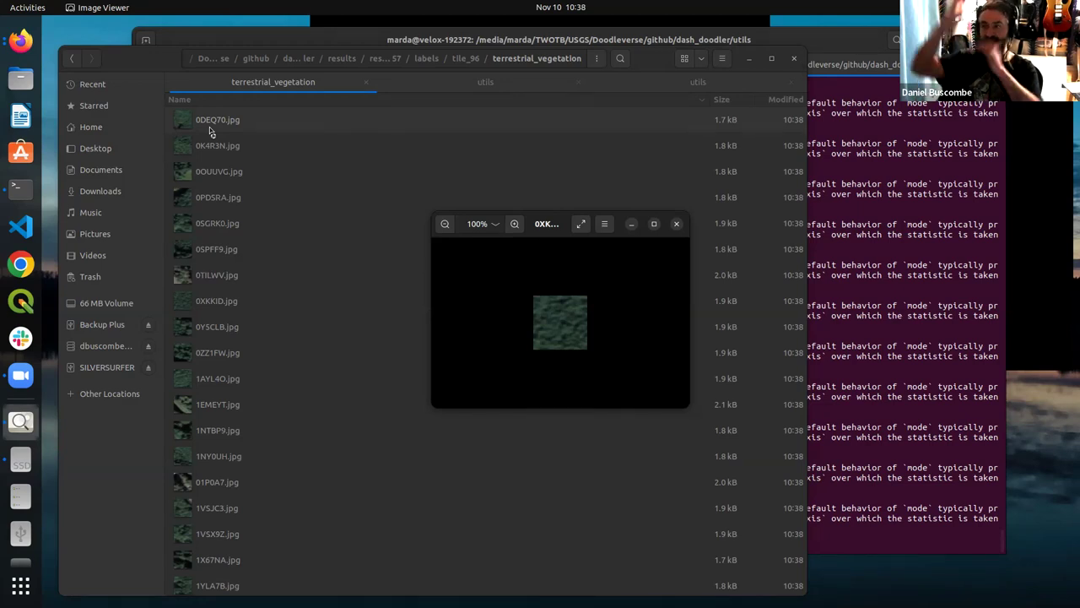
click(676, 223)
In the utils folder, point out batch_resize_images.py, then gen_remapped_images_and_labels.py together with superclasses_example.json, and clear the selection
click(485, 81)
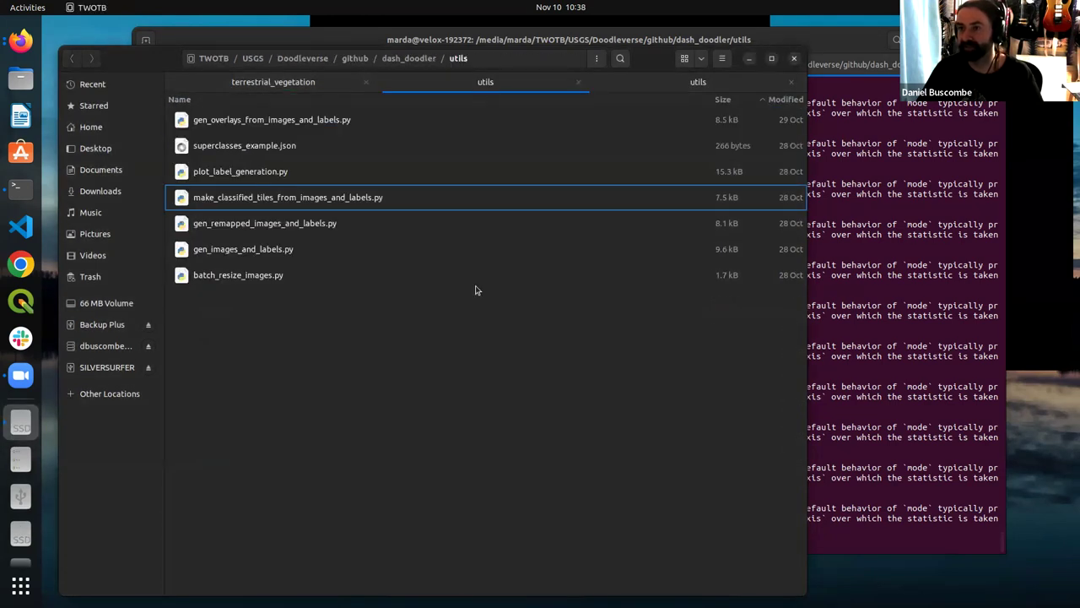
click(280, 285)
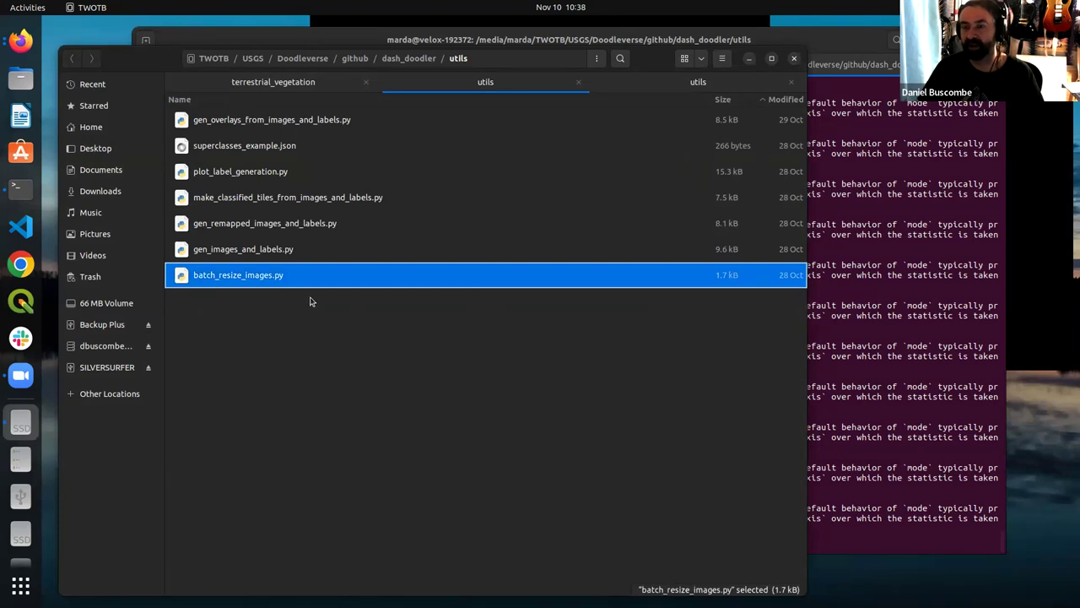
click(284, 228)
ctrl+click(272, 148)
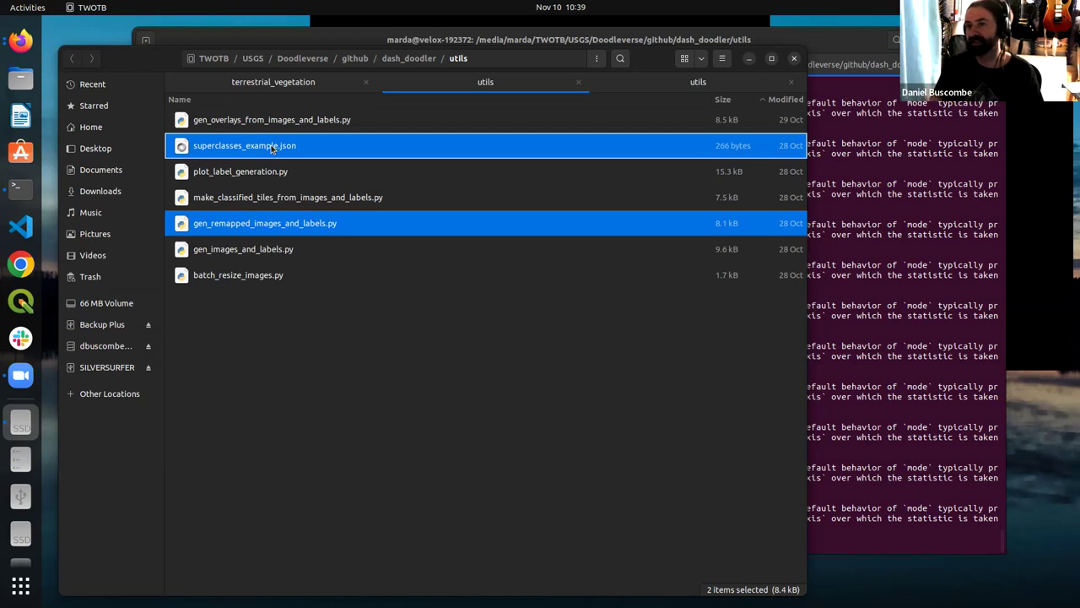
click(310, 483)
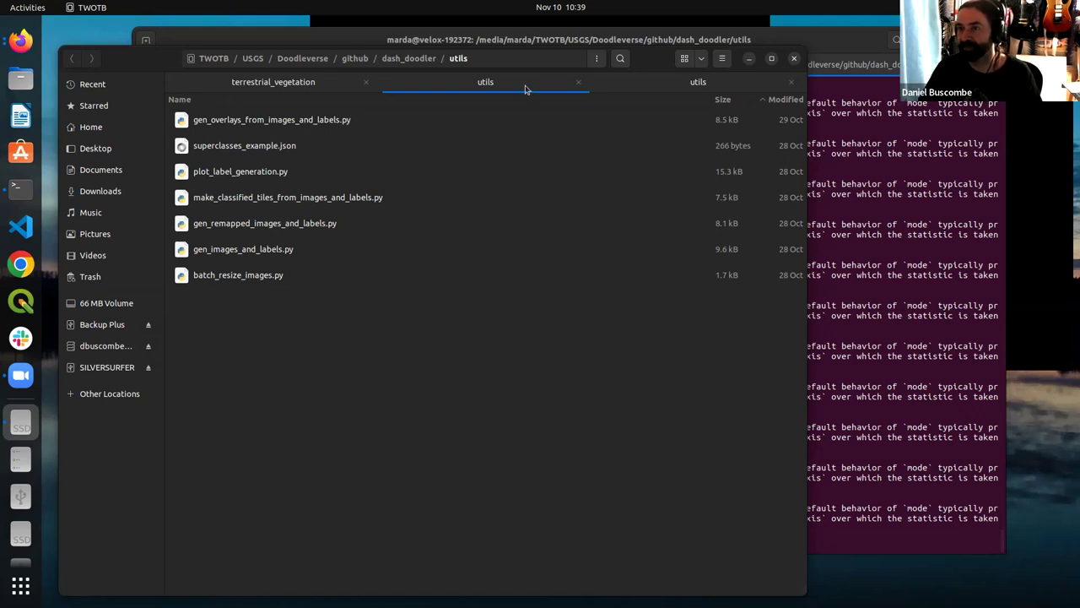
click(413, 58)
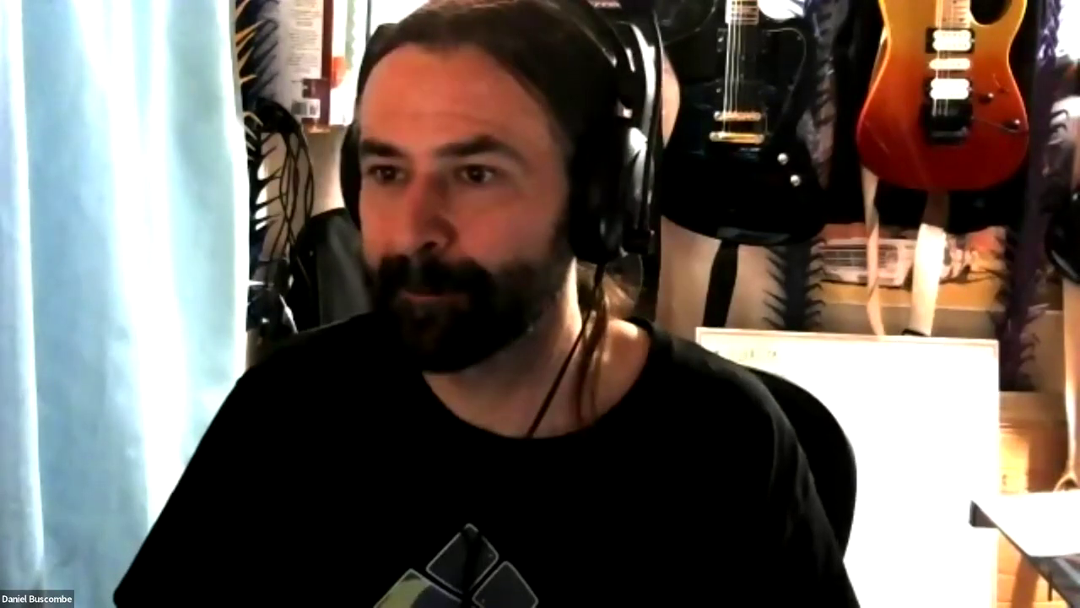